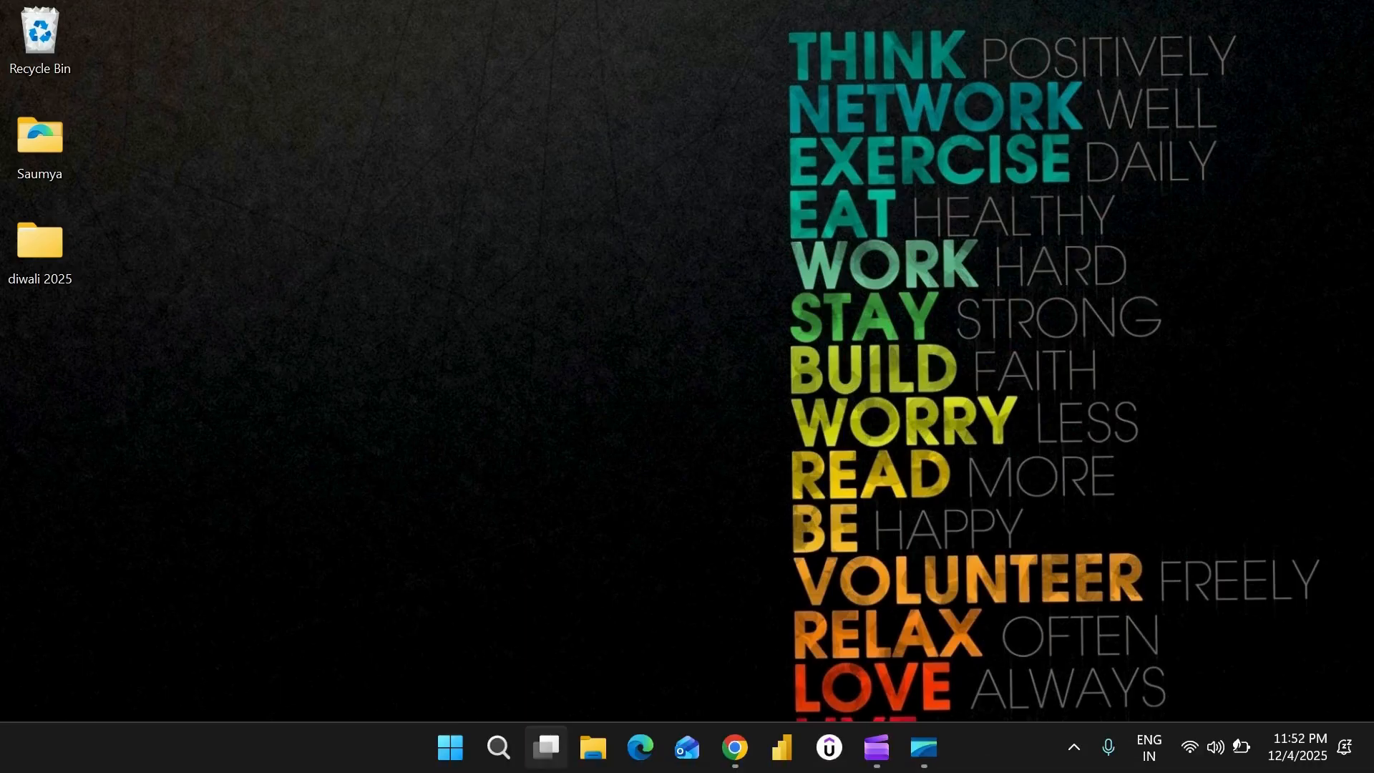
Step: Launch Excel from the desktop and create a blank workbook with the home commands shown
left_click(506, 751)
type("excel")
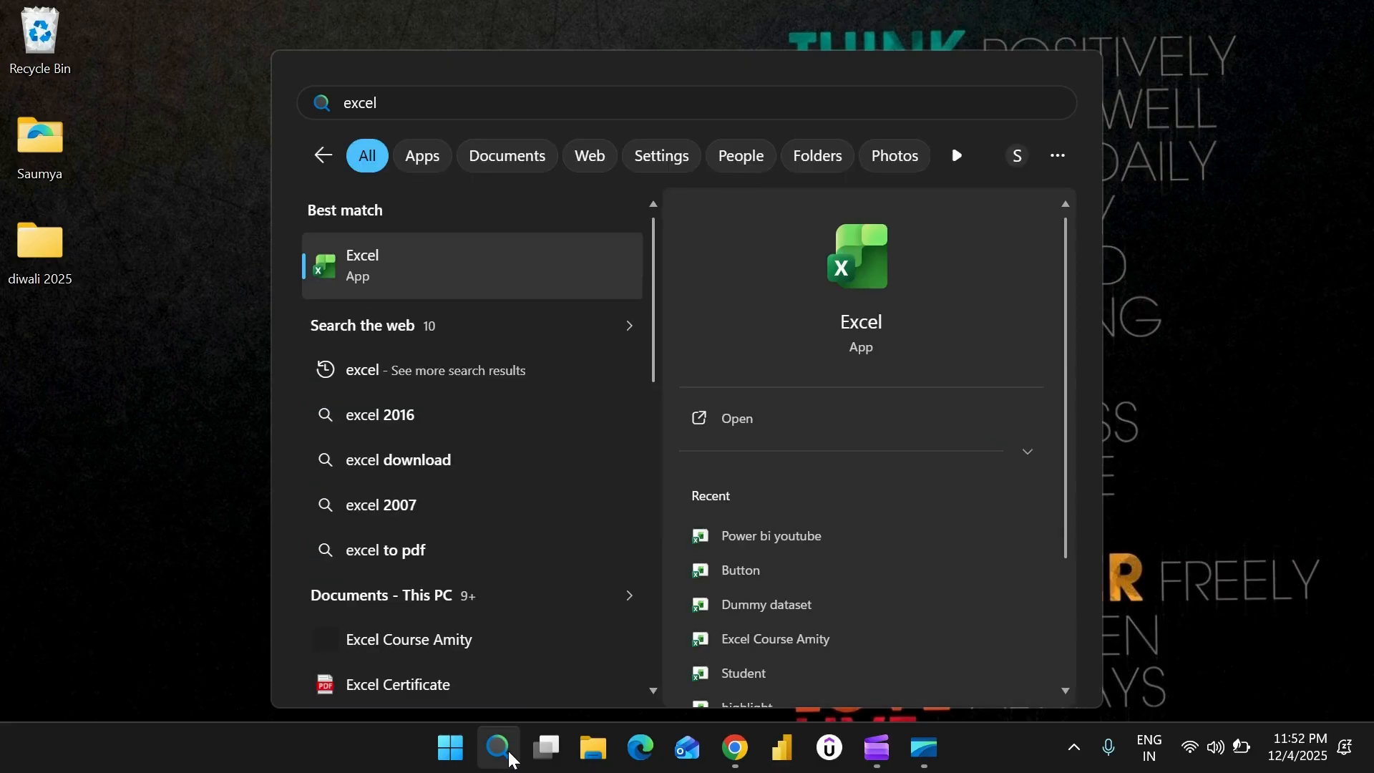
left_click(499, 749)
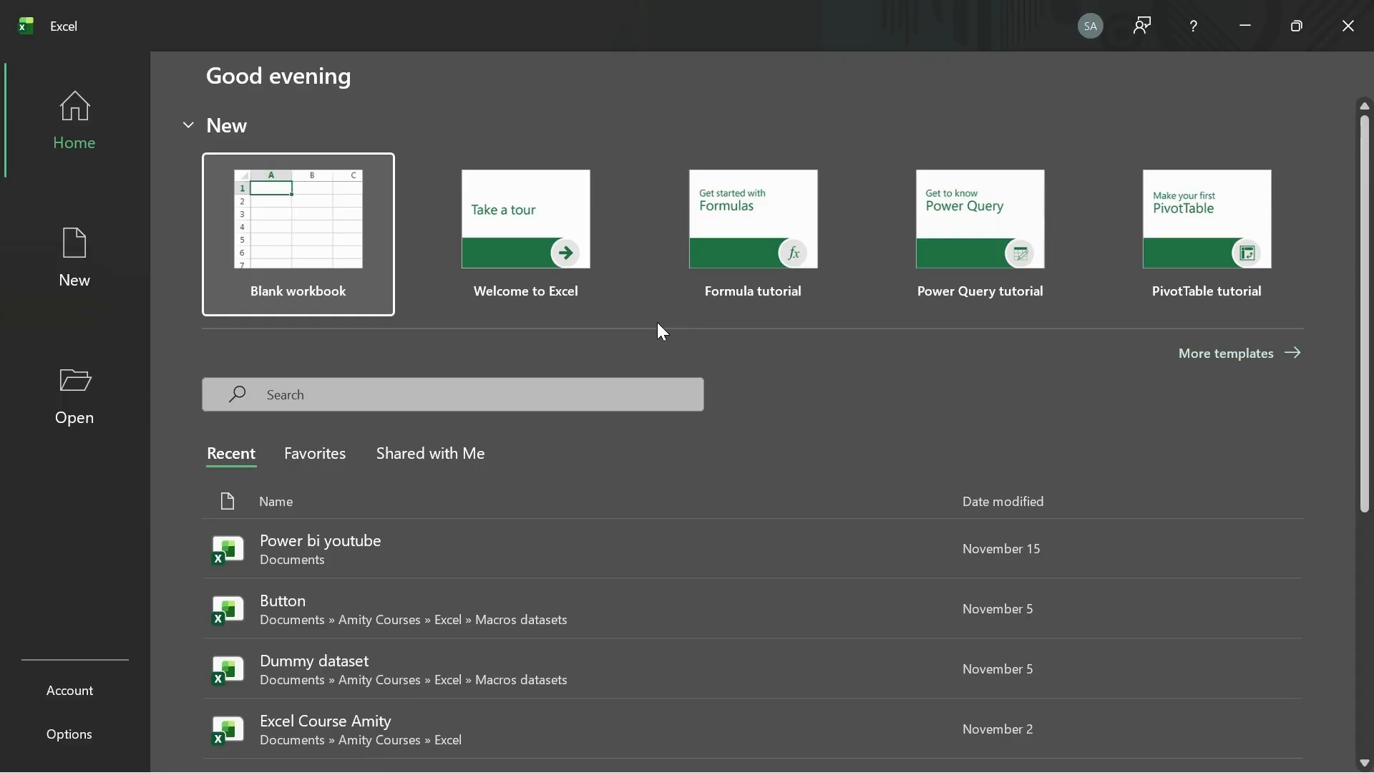
left_click(282, 240)
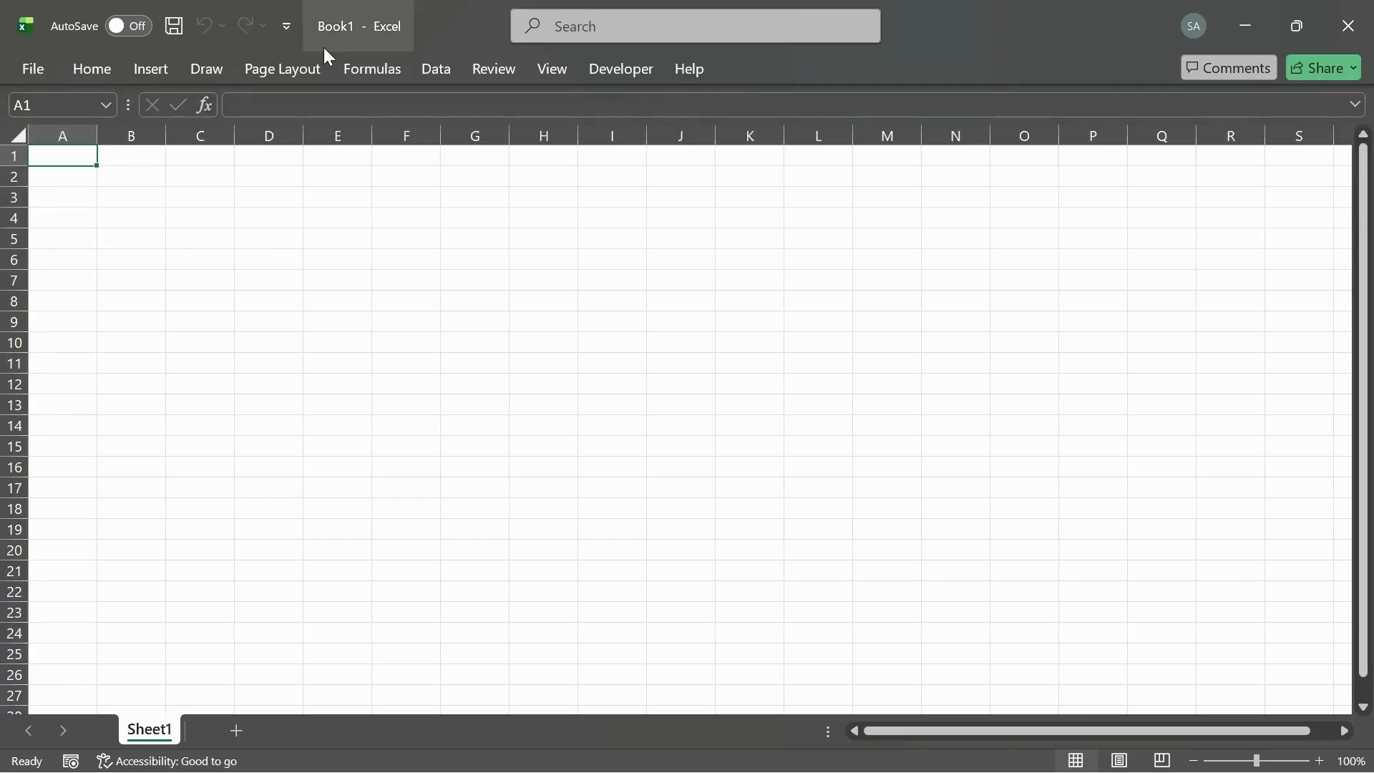
left_click(108, 78)
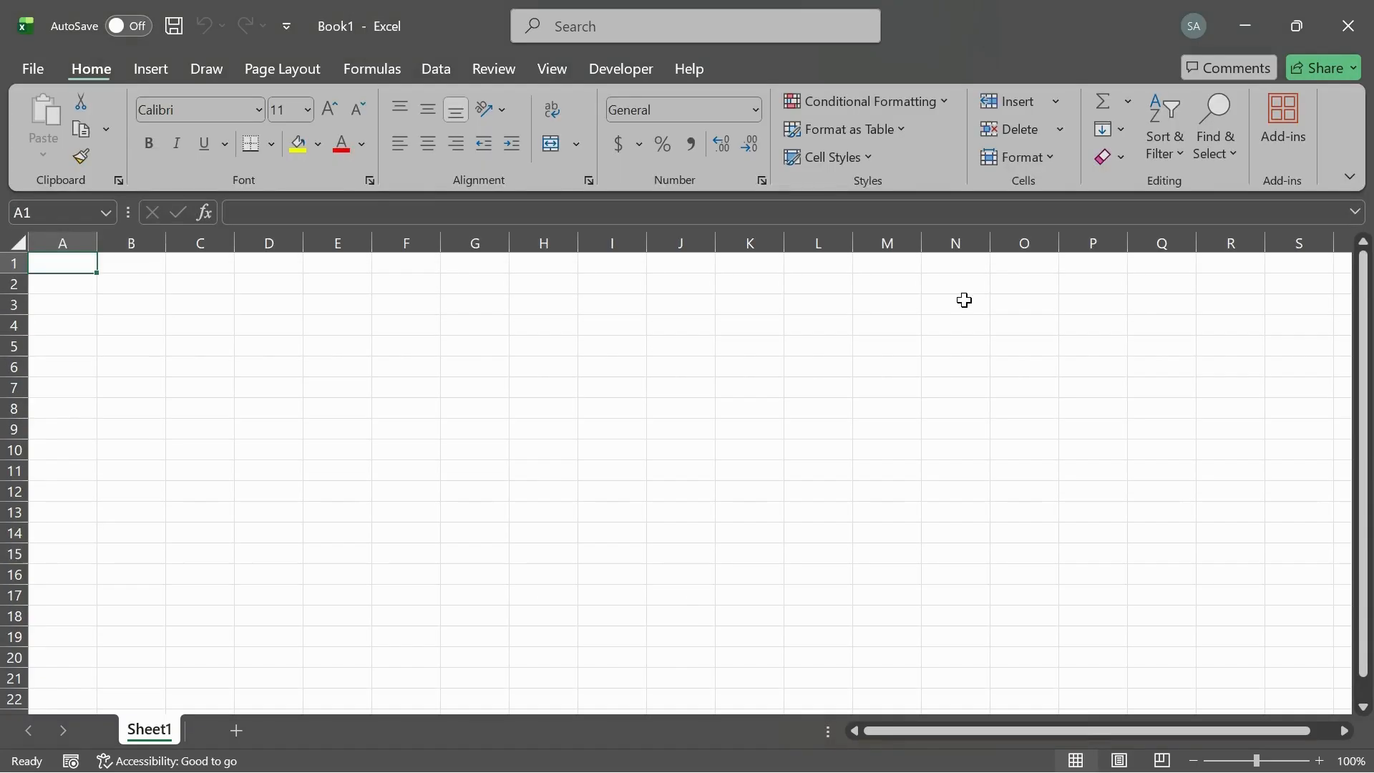
Step: Highlight column A and row 1 in turn, and enter the channel's handle in cell A1
left_click(48, 236)
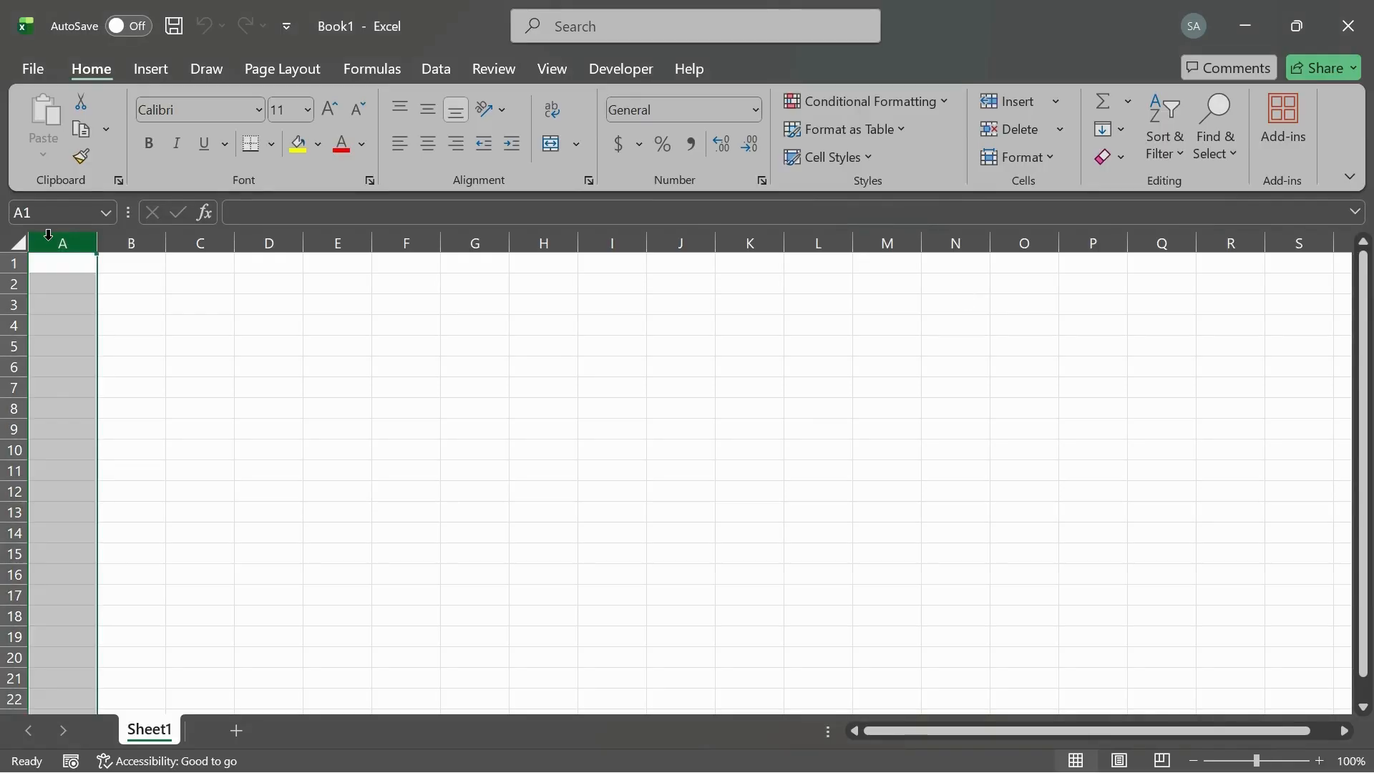
left_click(15, 262)
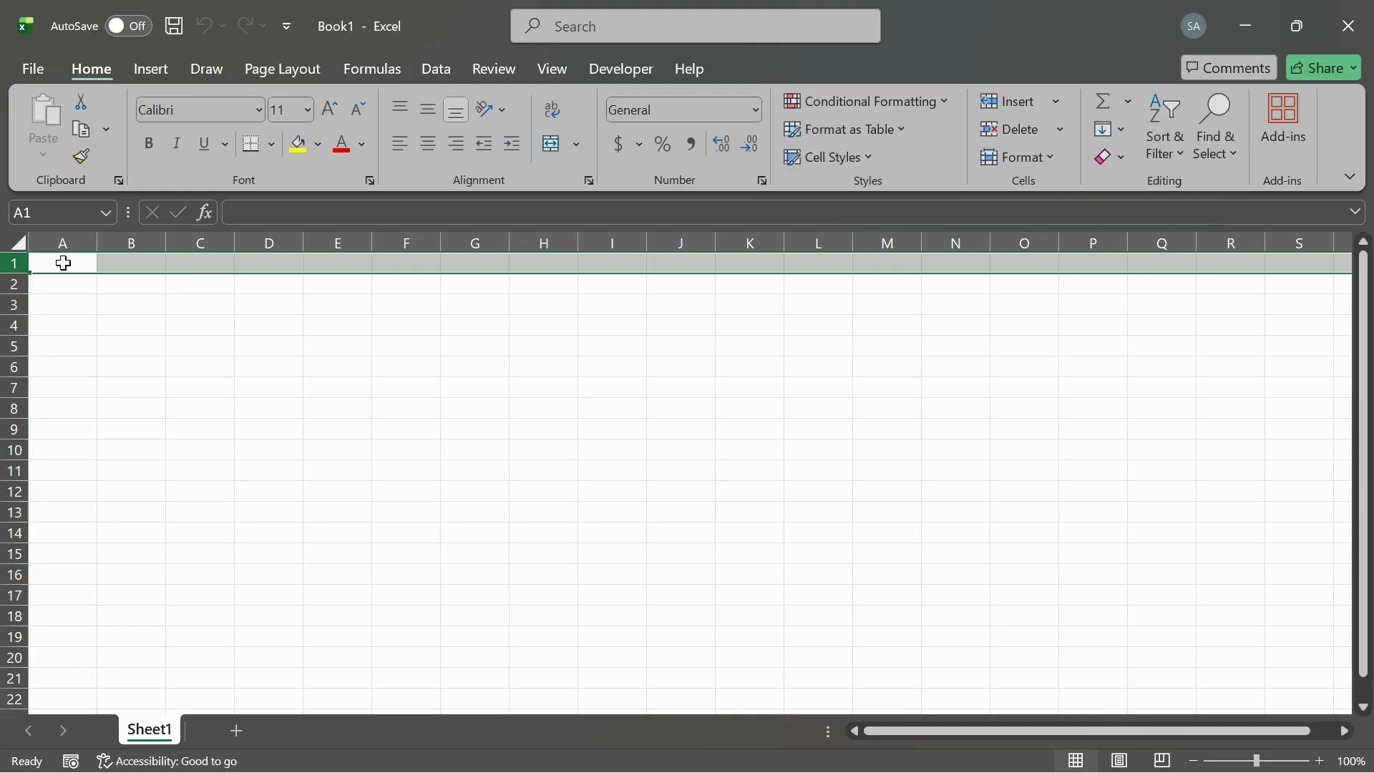
left_click(57, 265)
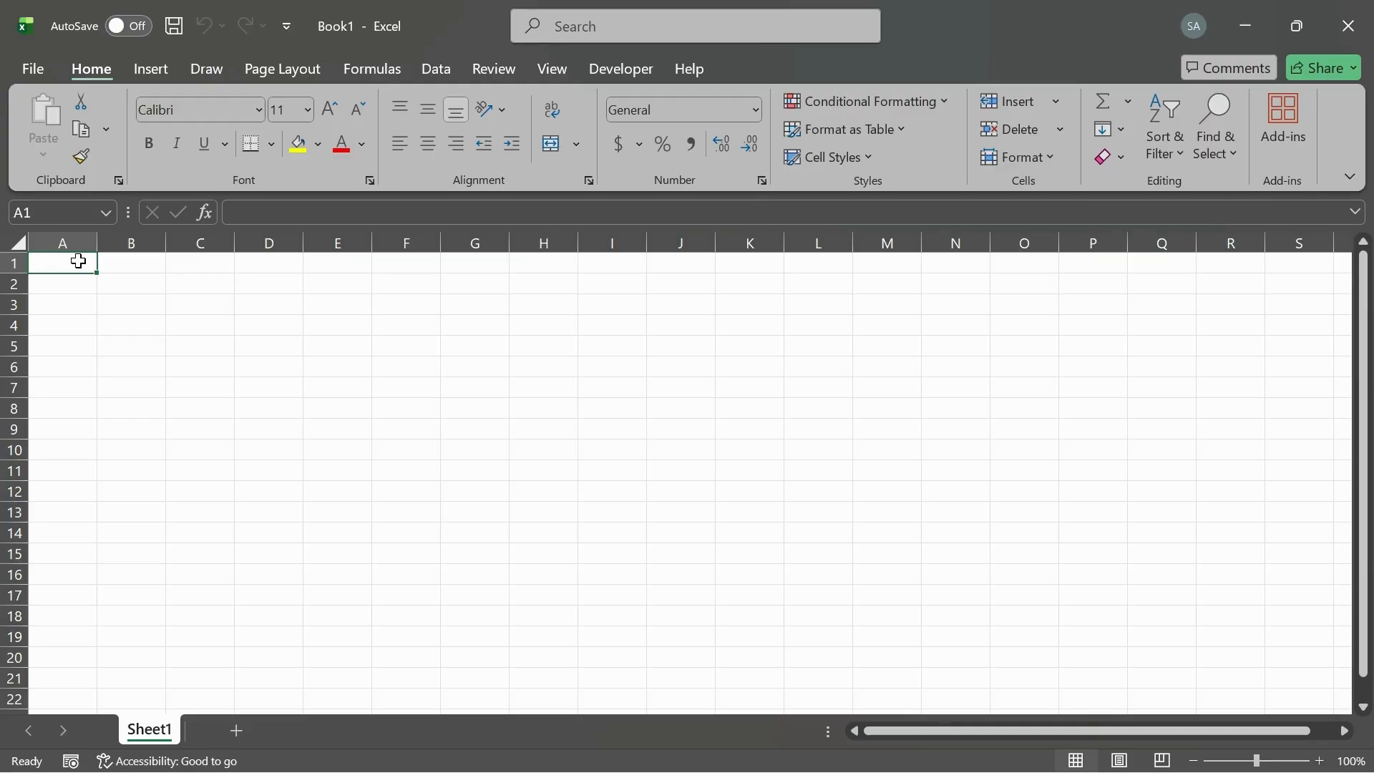
type("Sa")
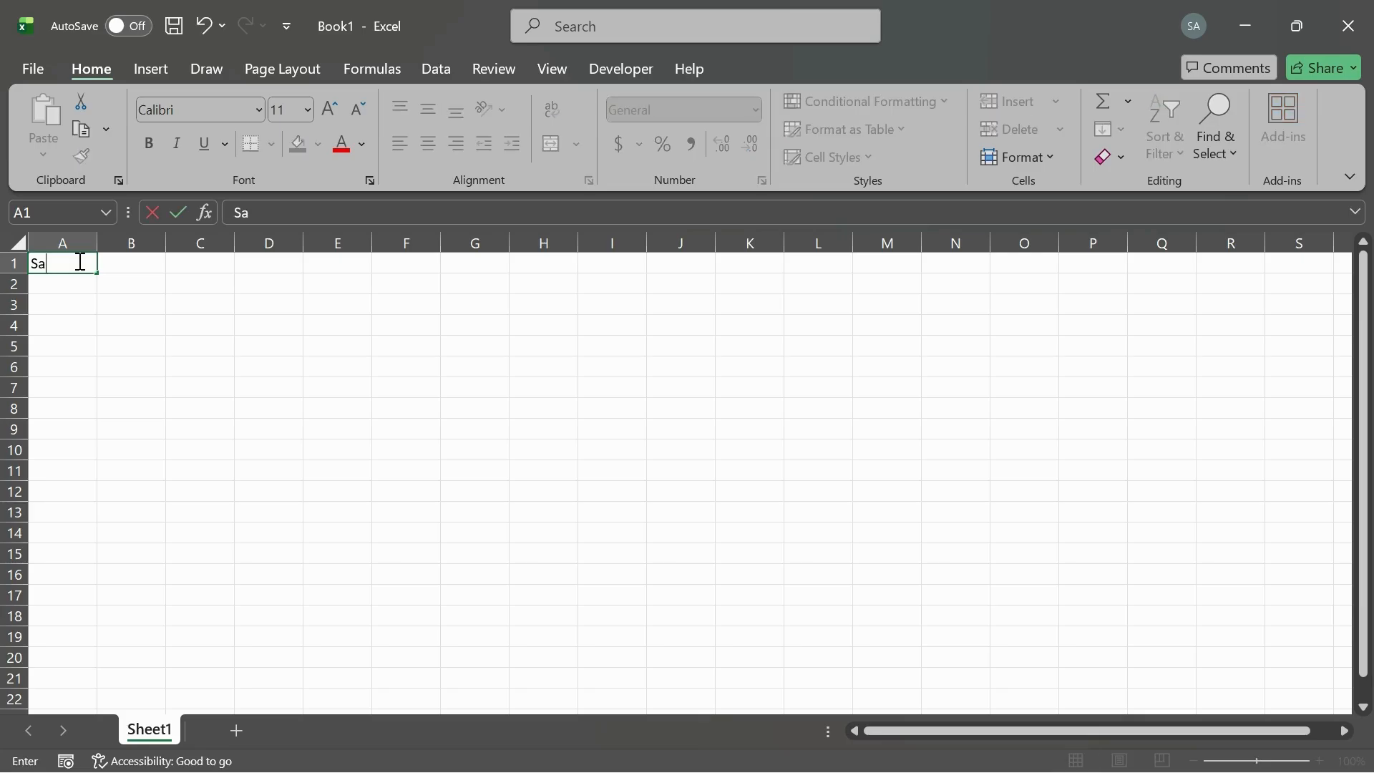
type("umya_cod")
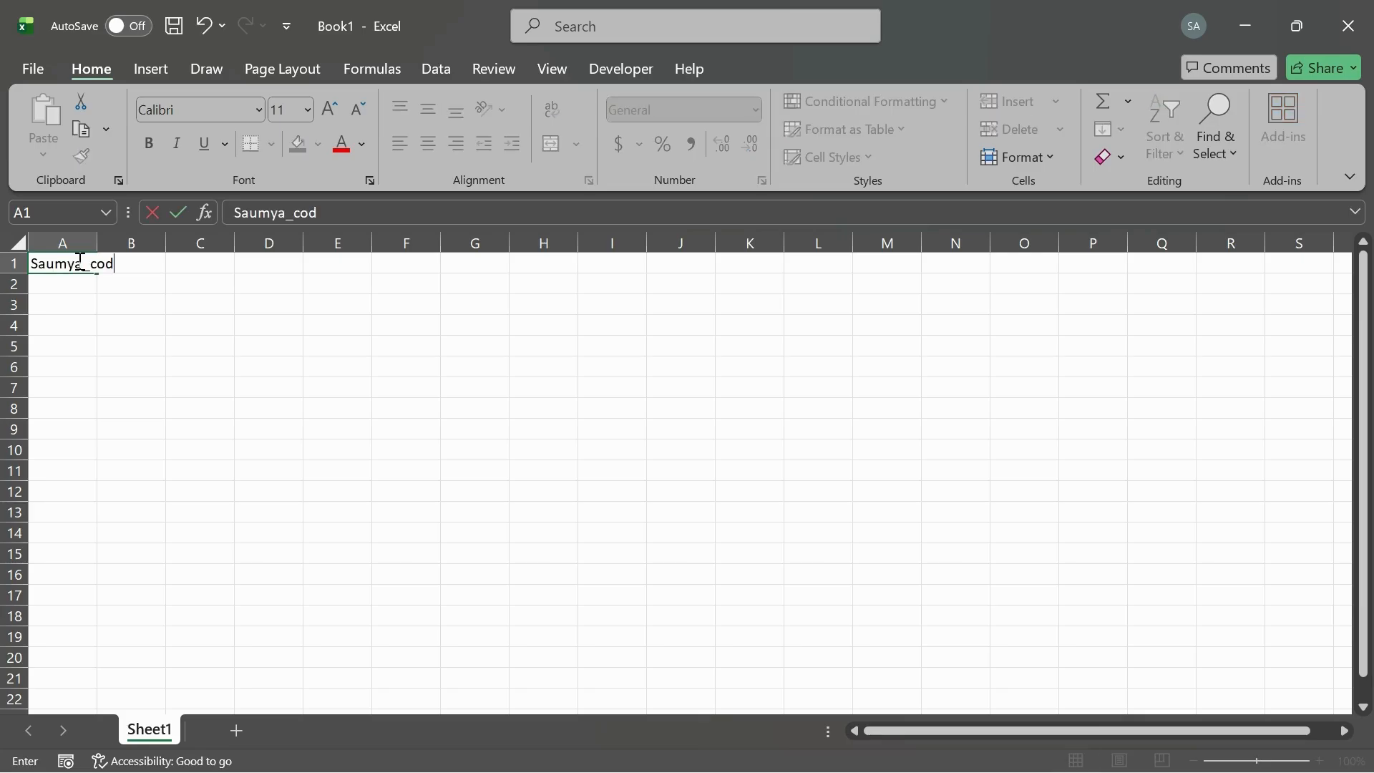
key("BackSpace")
type("des")
key("Return")
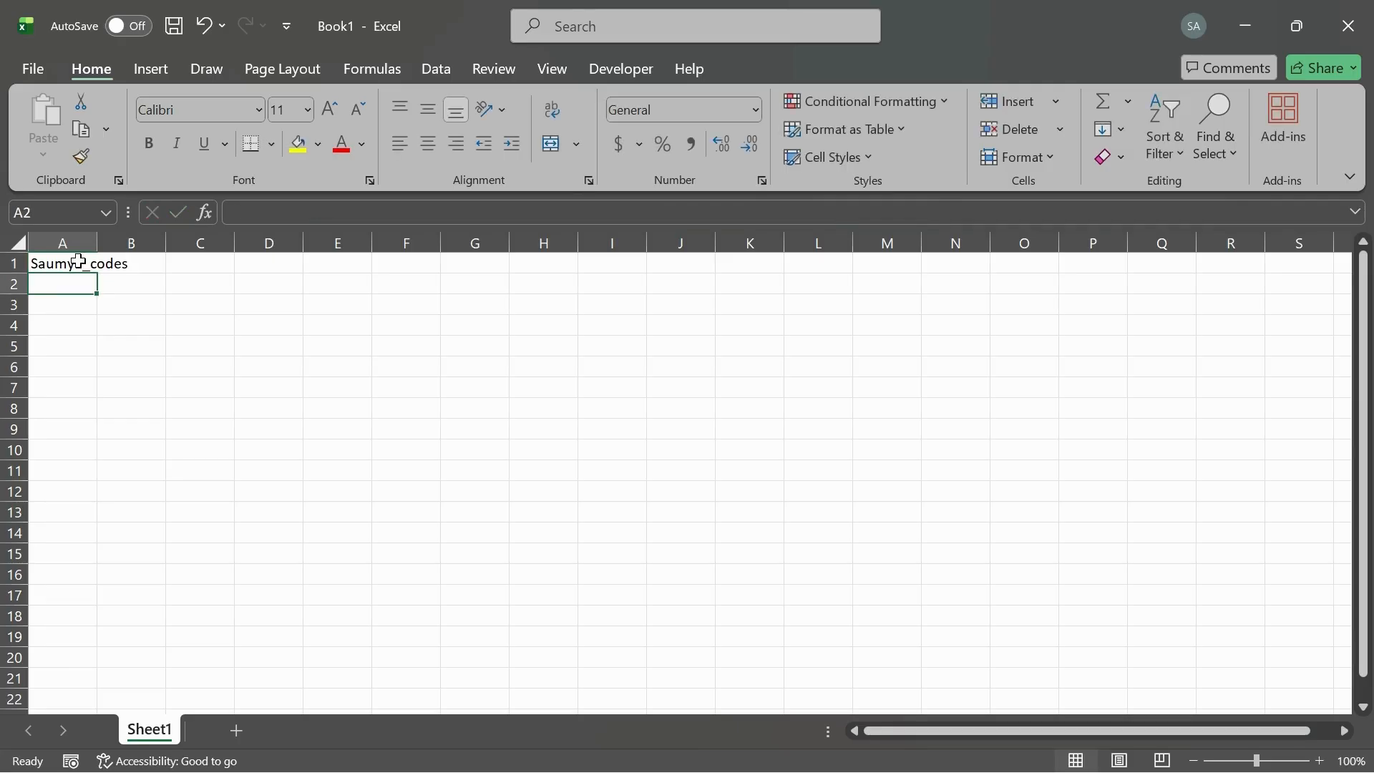
Step: Enter the number 12345 in cell A2 and the formula =12+23 in cell A3
type("12345")
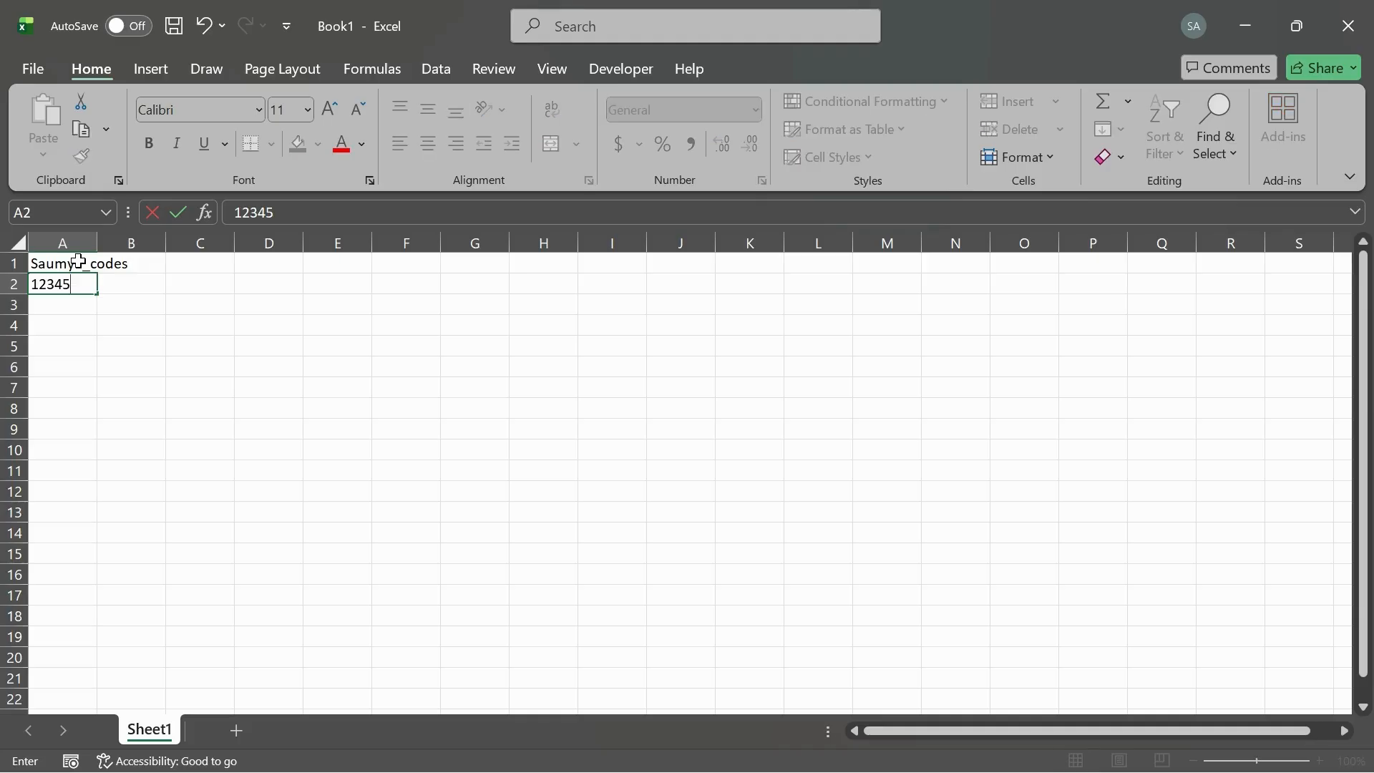
key("Return")
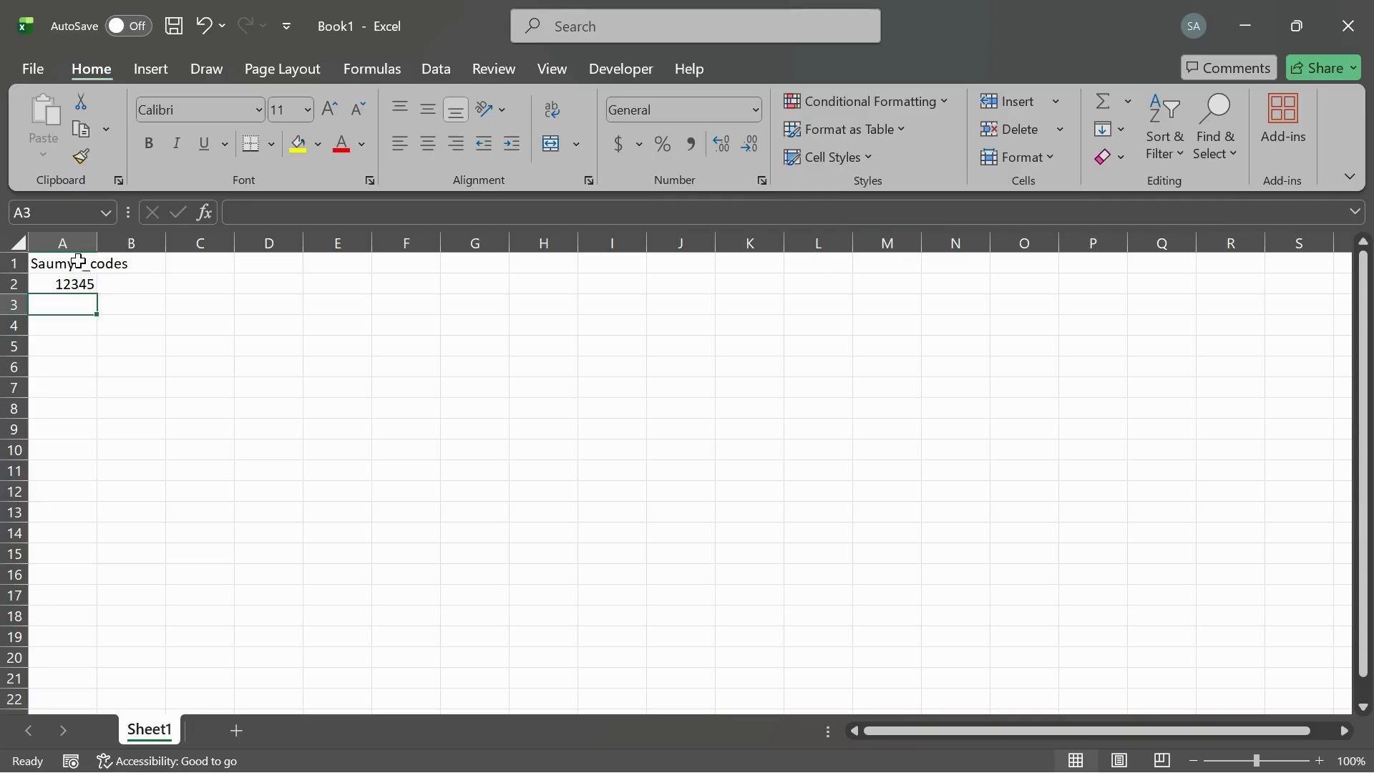
type("=")
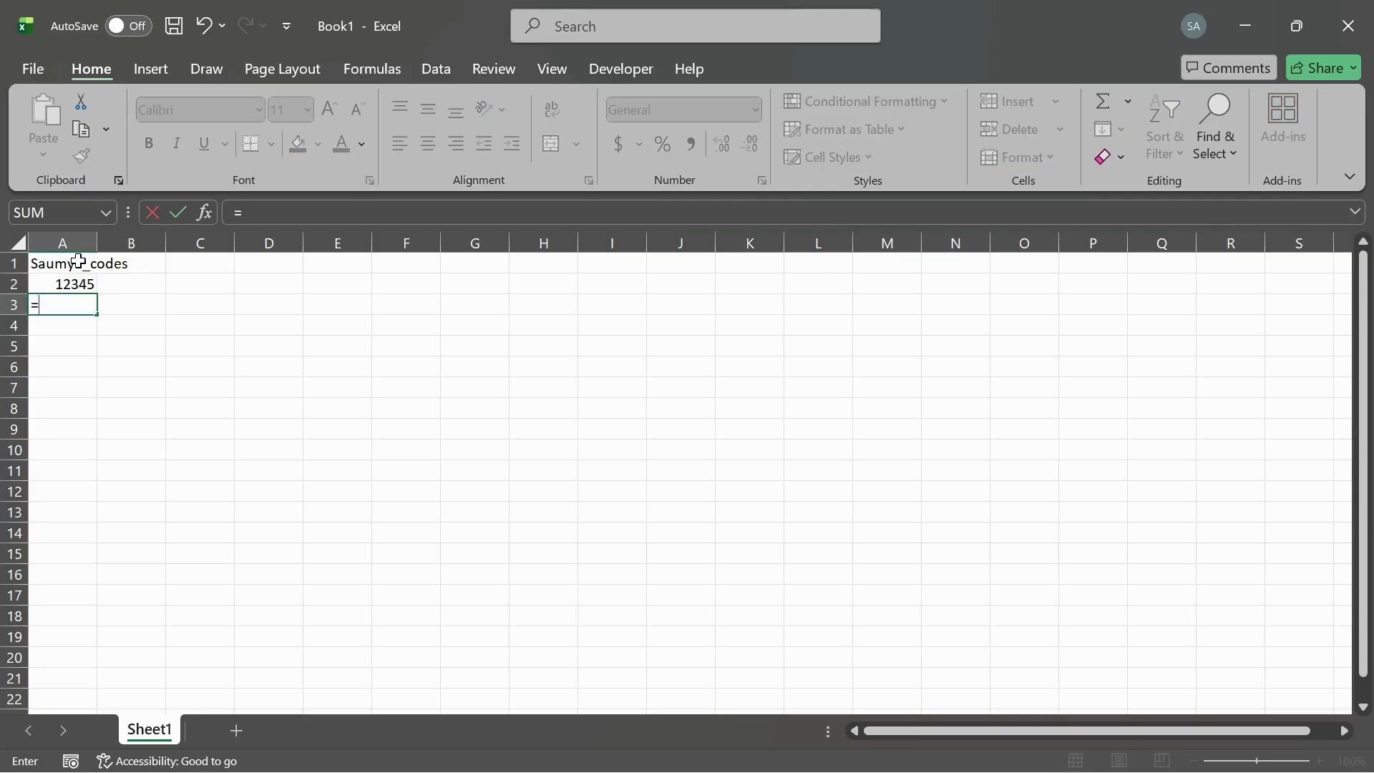
type("12+2")
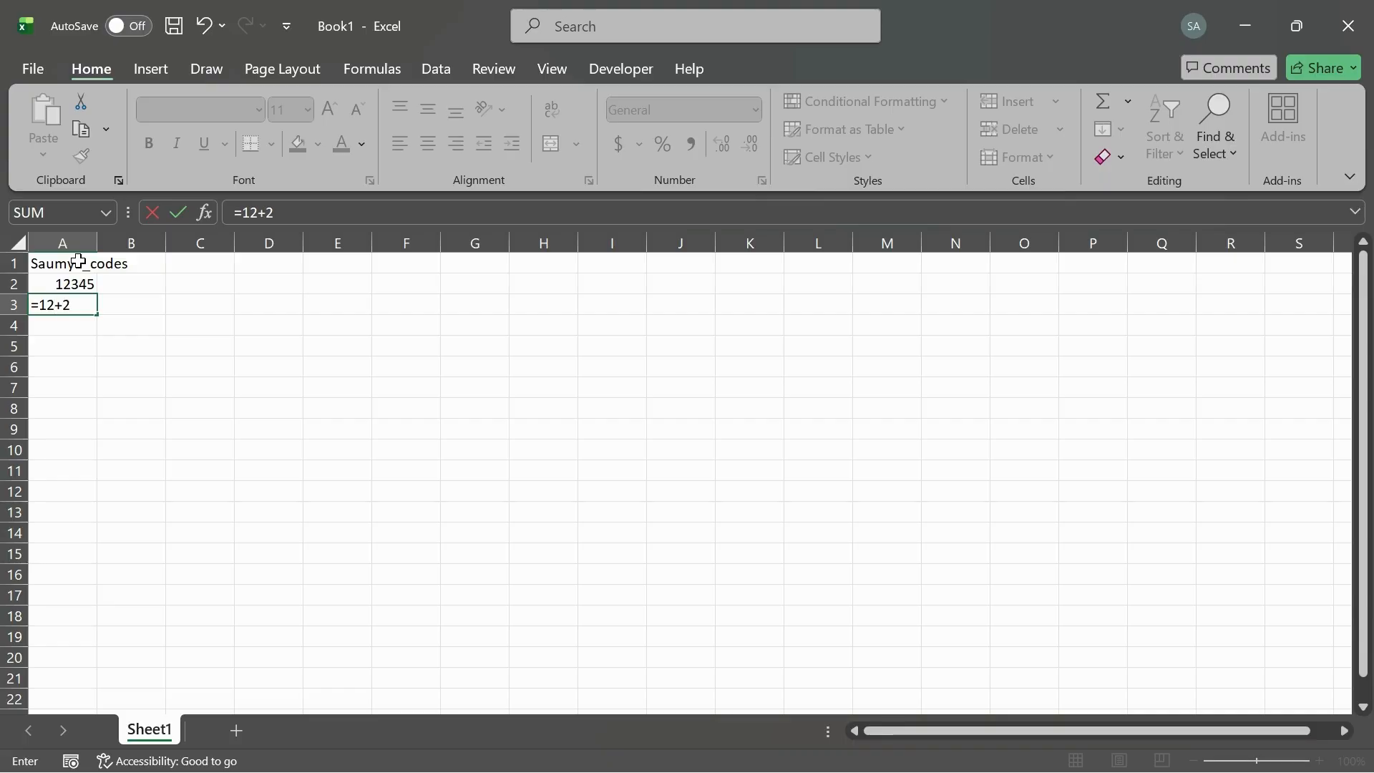
type("3")
key("Return")
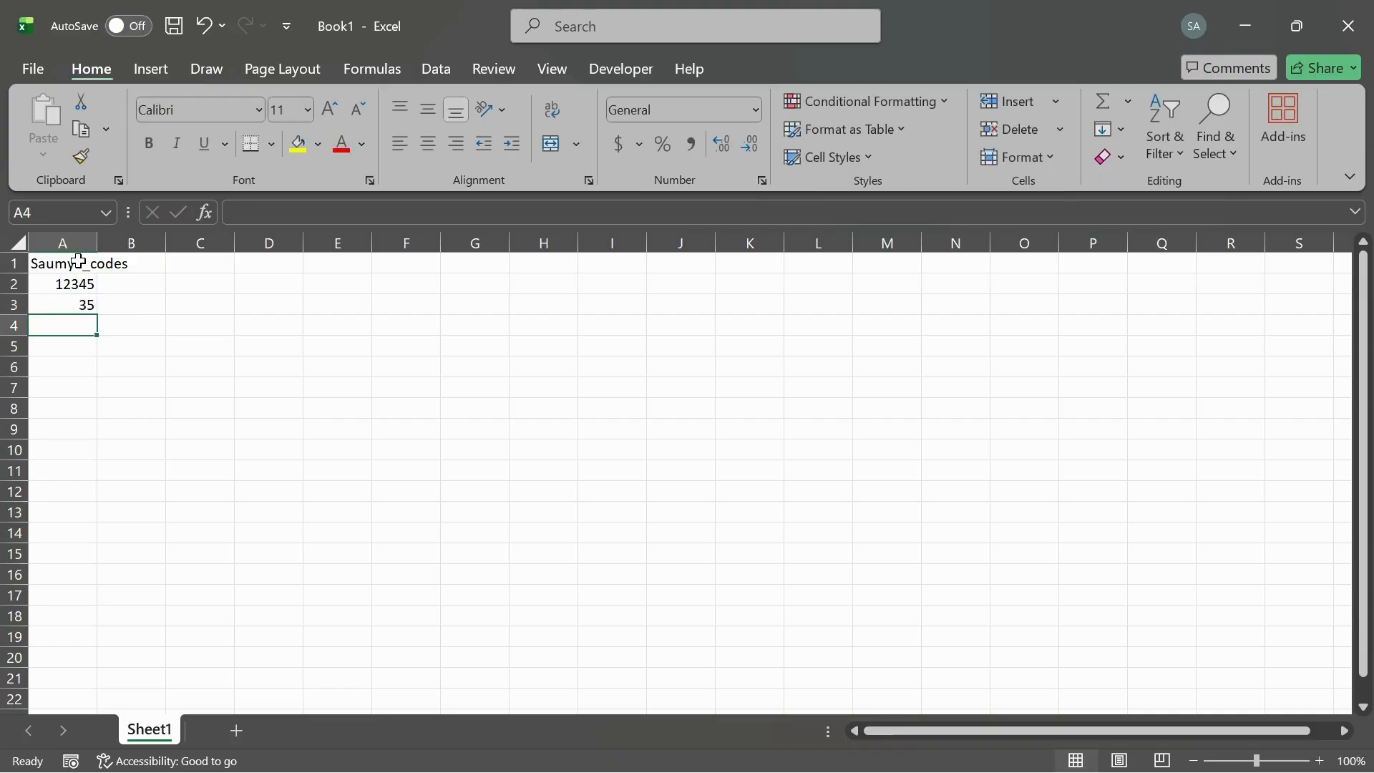
Step: Review the formula in cell A3 and widen column A to fit the text in A1
left_click(77, 306)
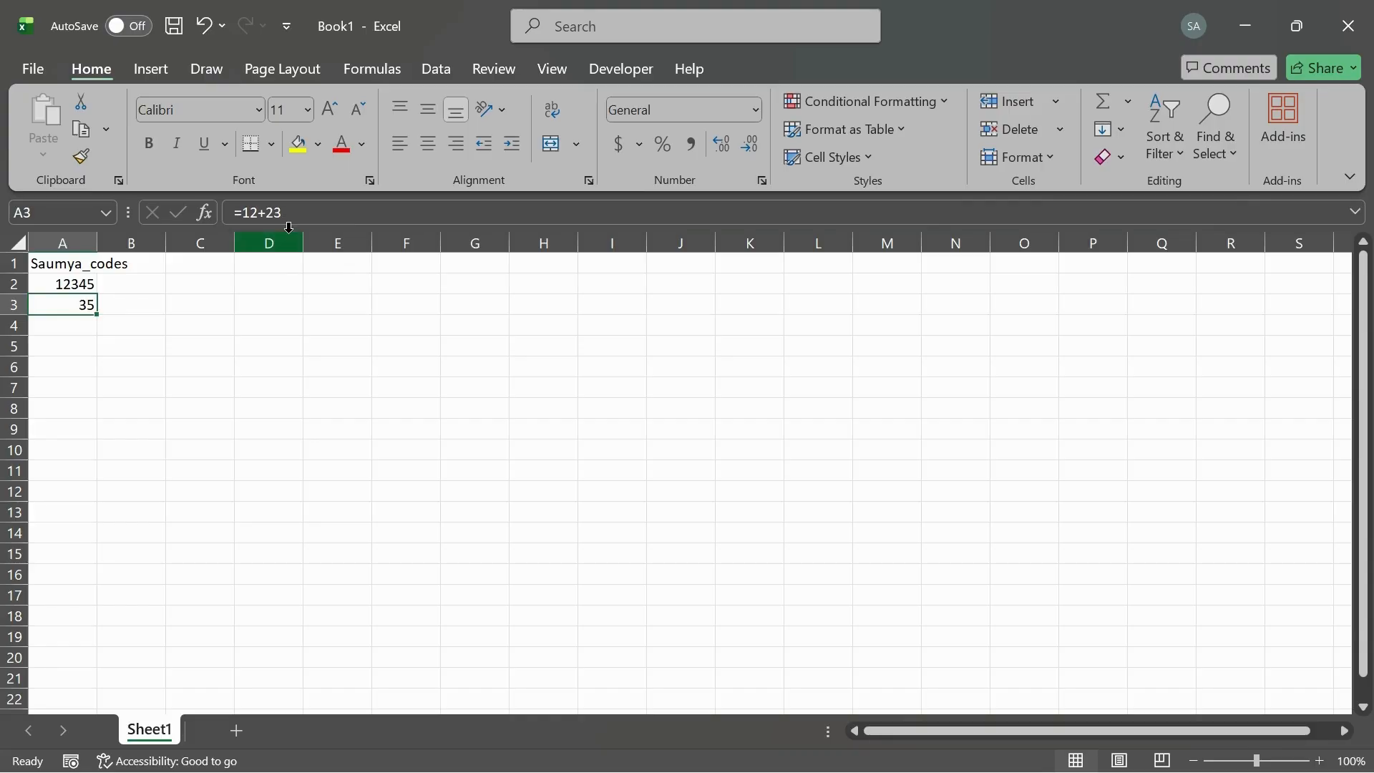
left_click(79, 324)
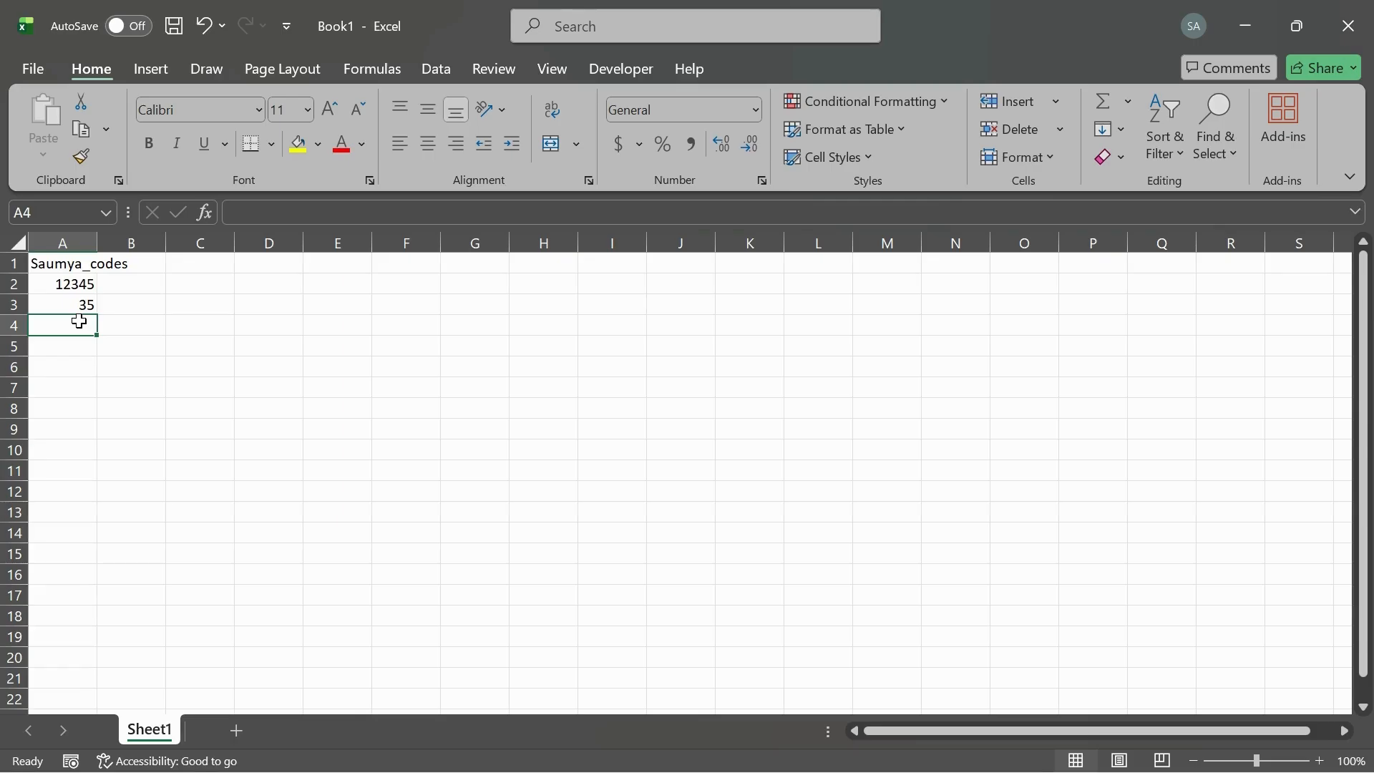
left_click_drag(93, 243, 132, 243)
left_click(84, 306)
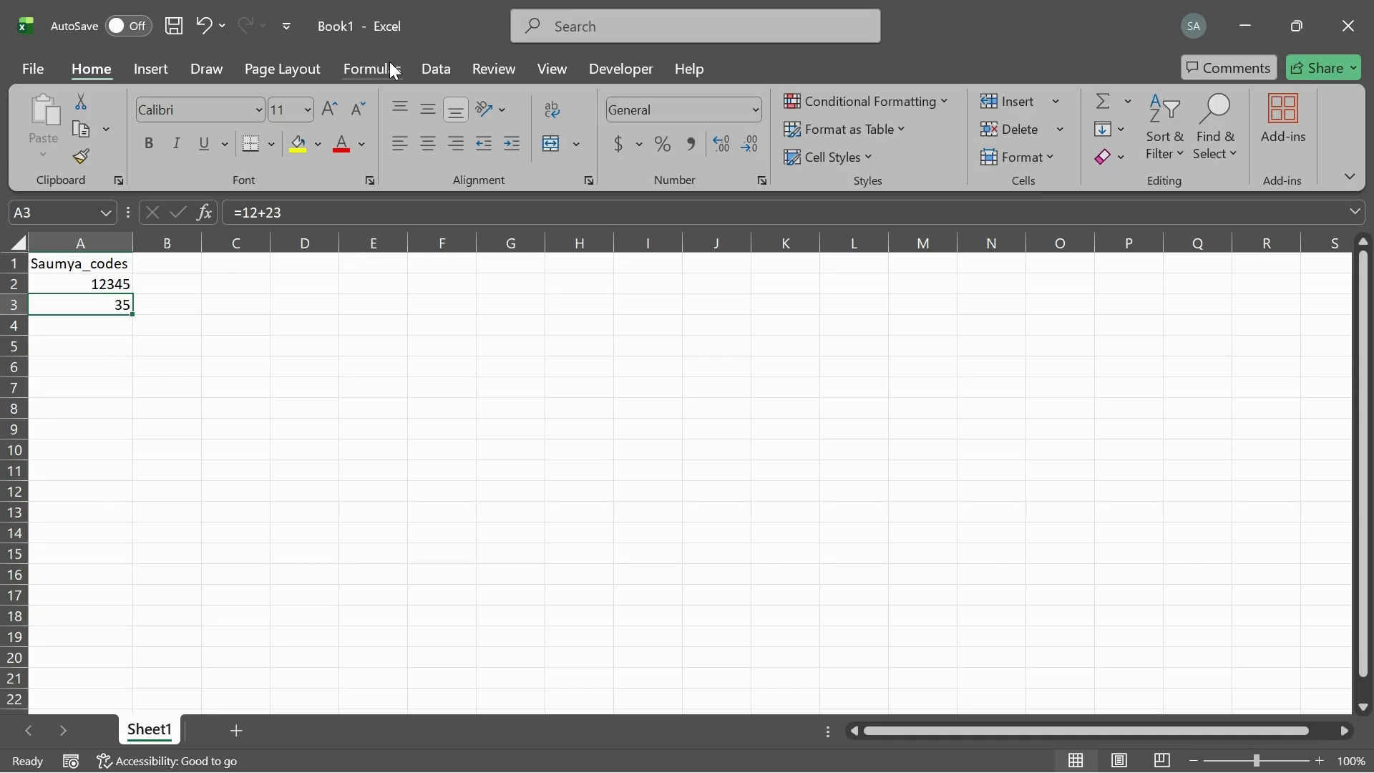
Step: Examine the ribbon's command sets for developer, view, home, insert, drawing and page layout work
left_click(634, 72)
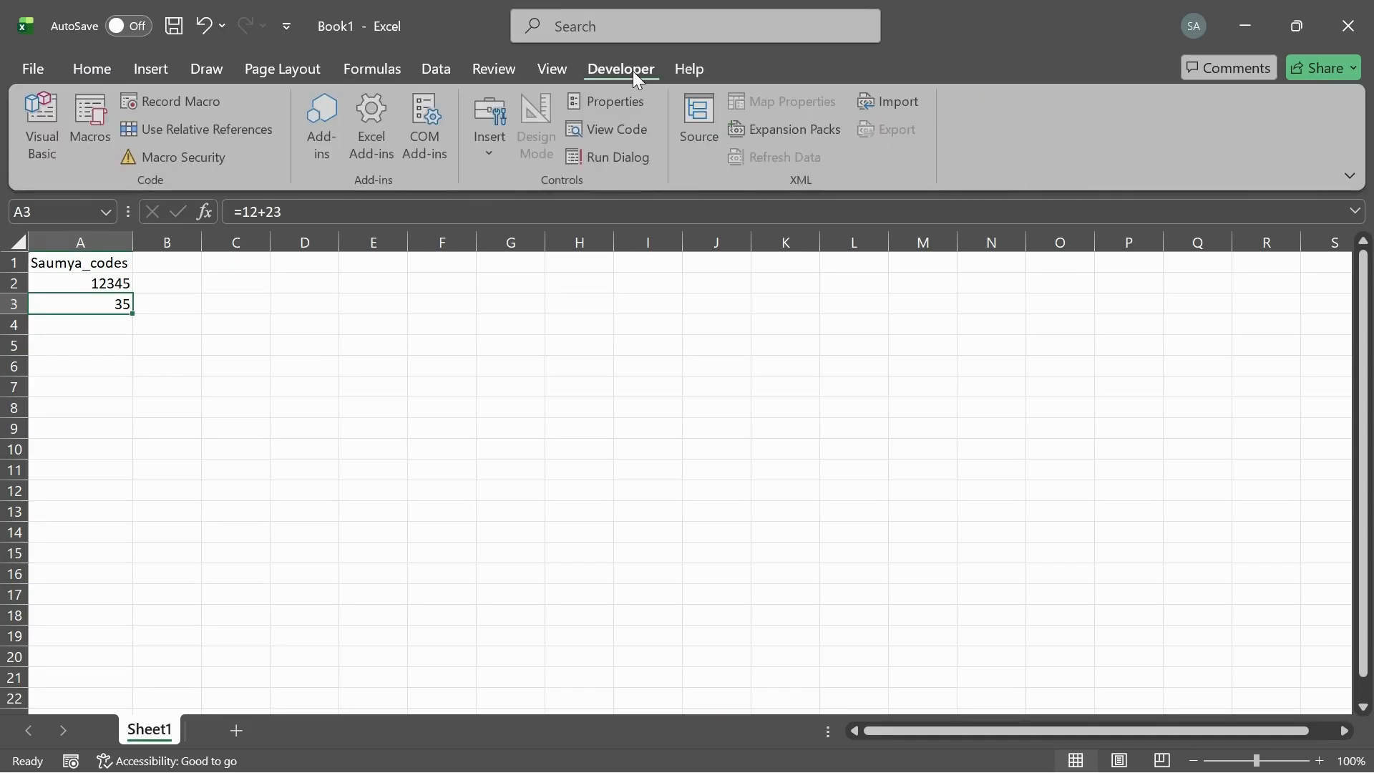
left_click(552, 69)
left_click(93, 65)
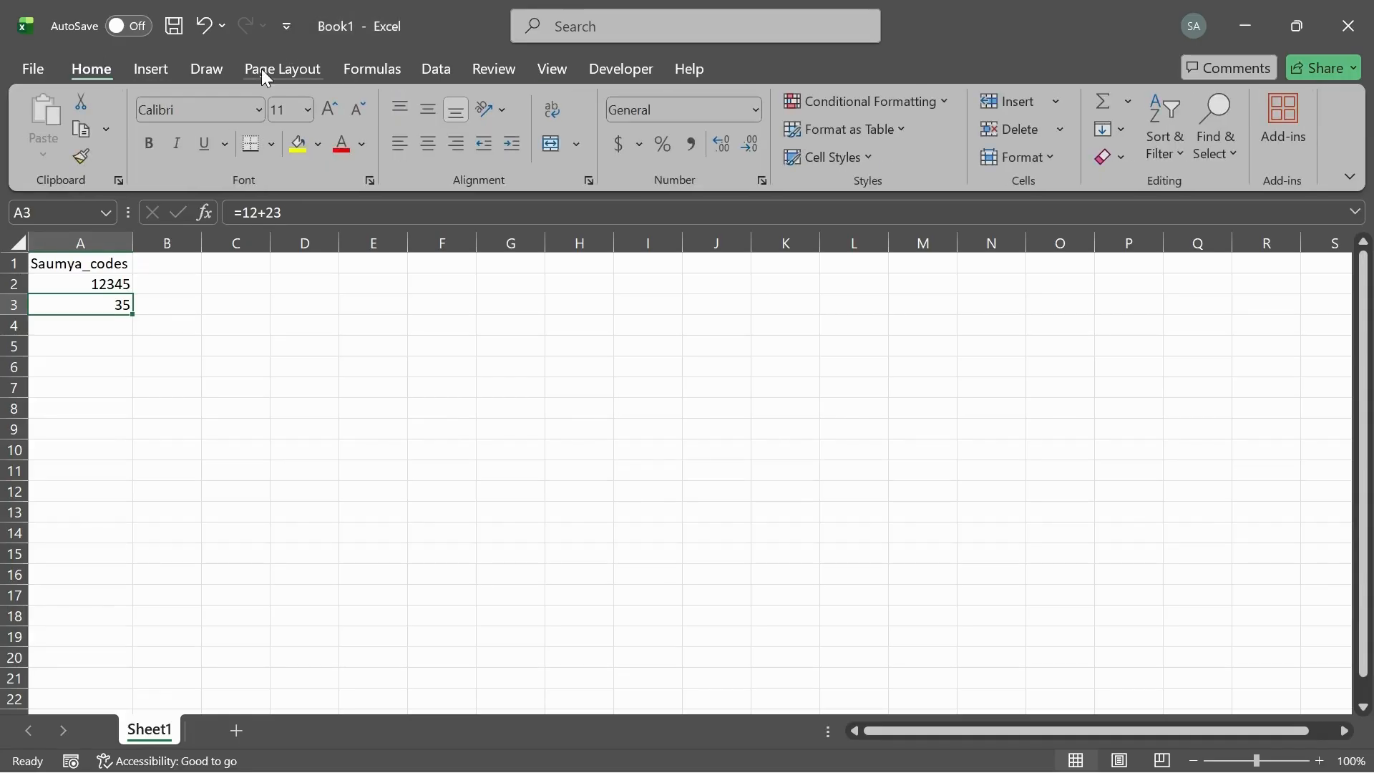
left_click(146, 77)
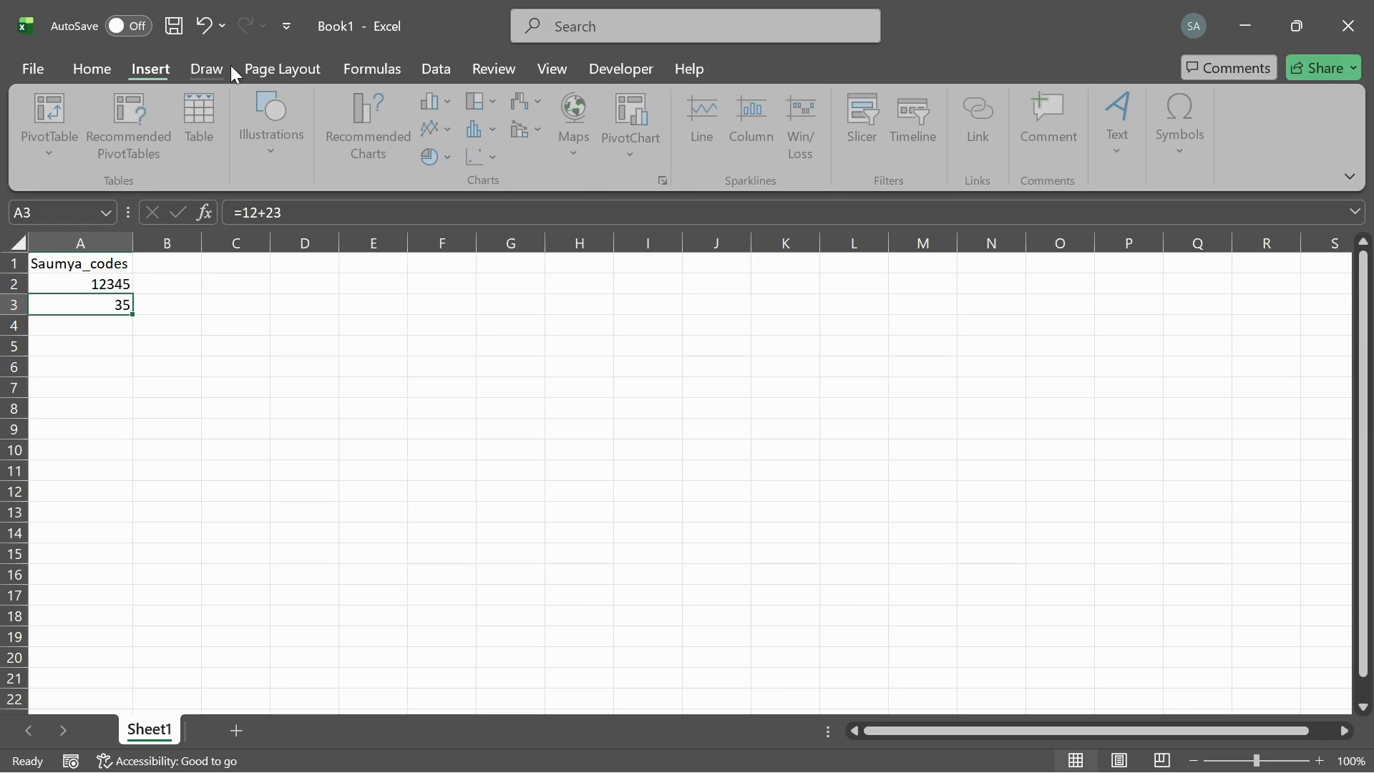
left_click(211, 66)
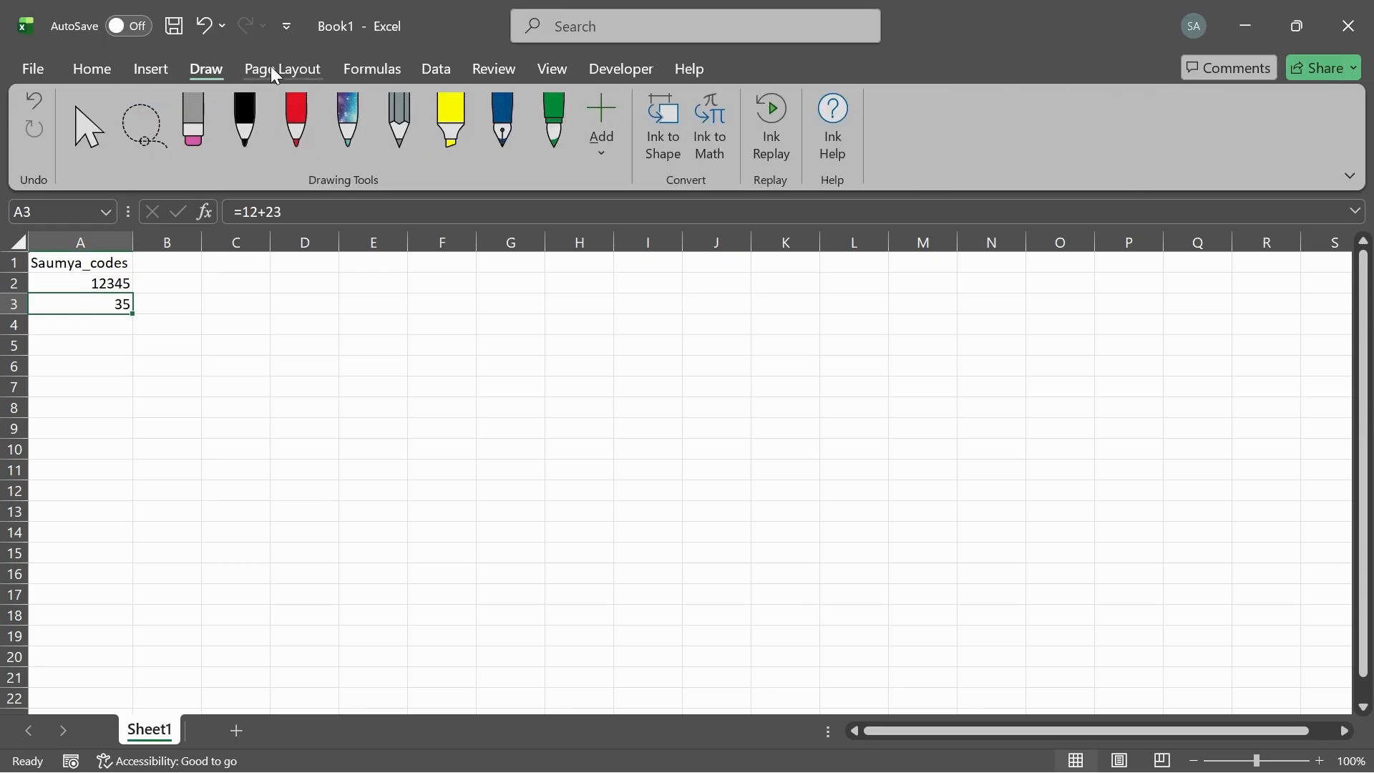
left_click(86, 72)
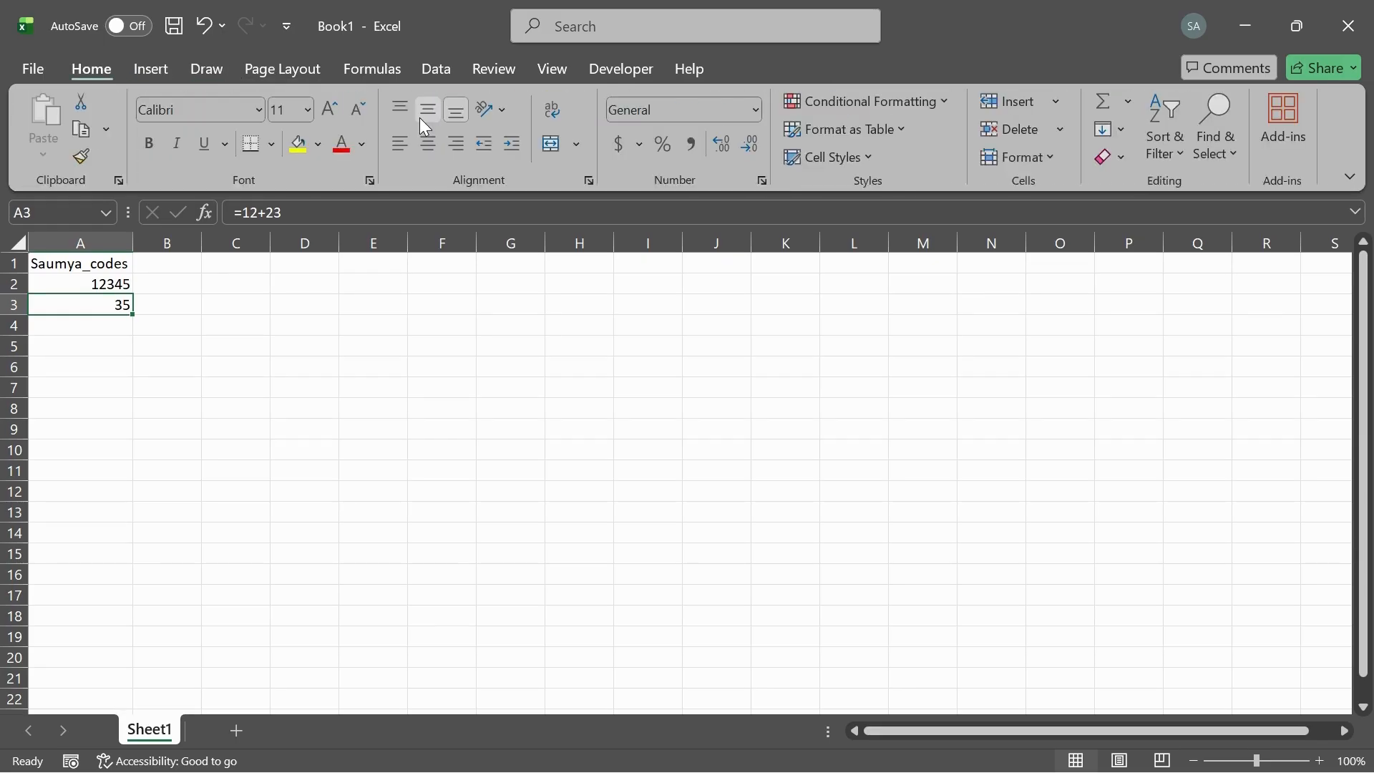
left_click(156, 76)
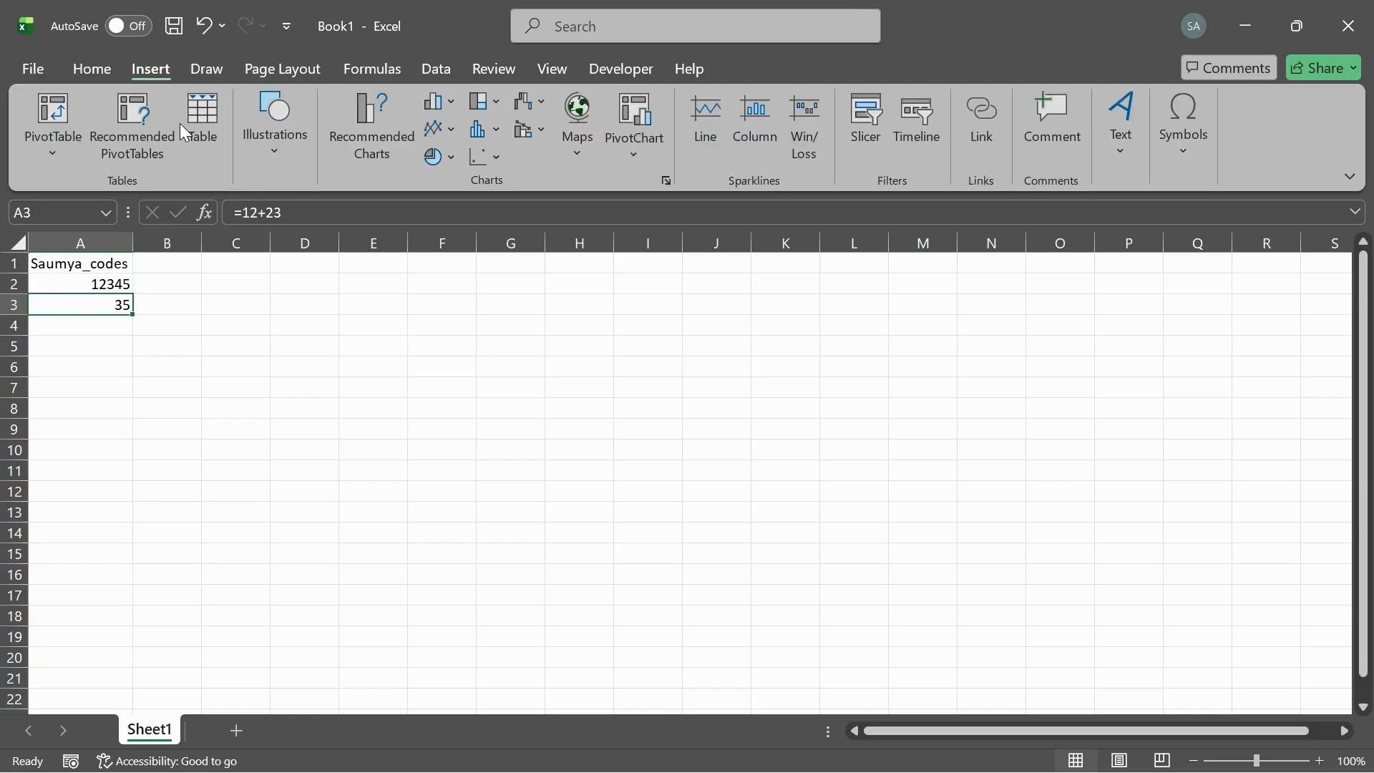
left_click(205, 68)
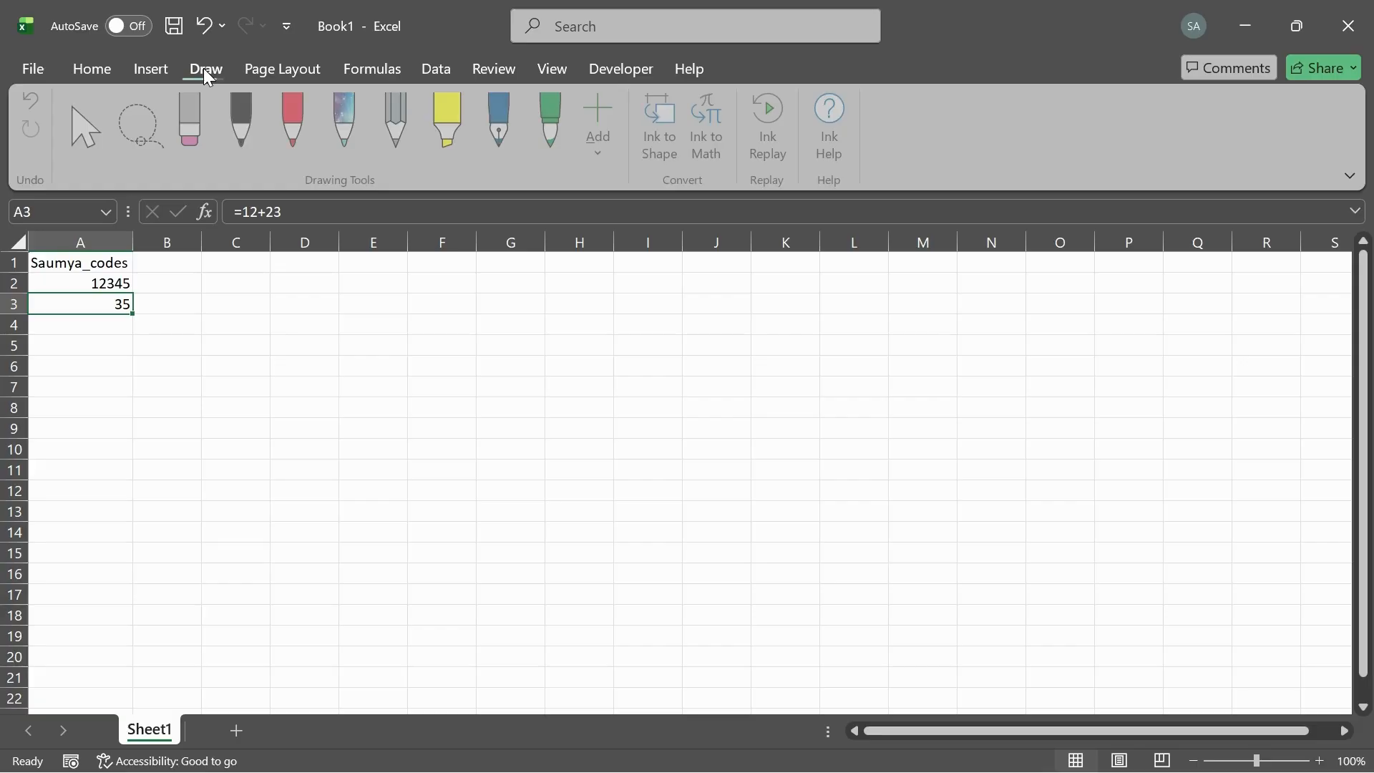
left_click(278, 83)
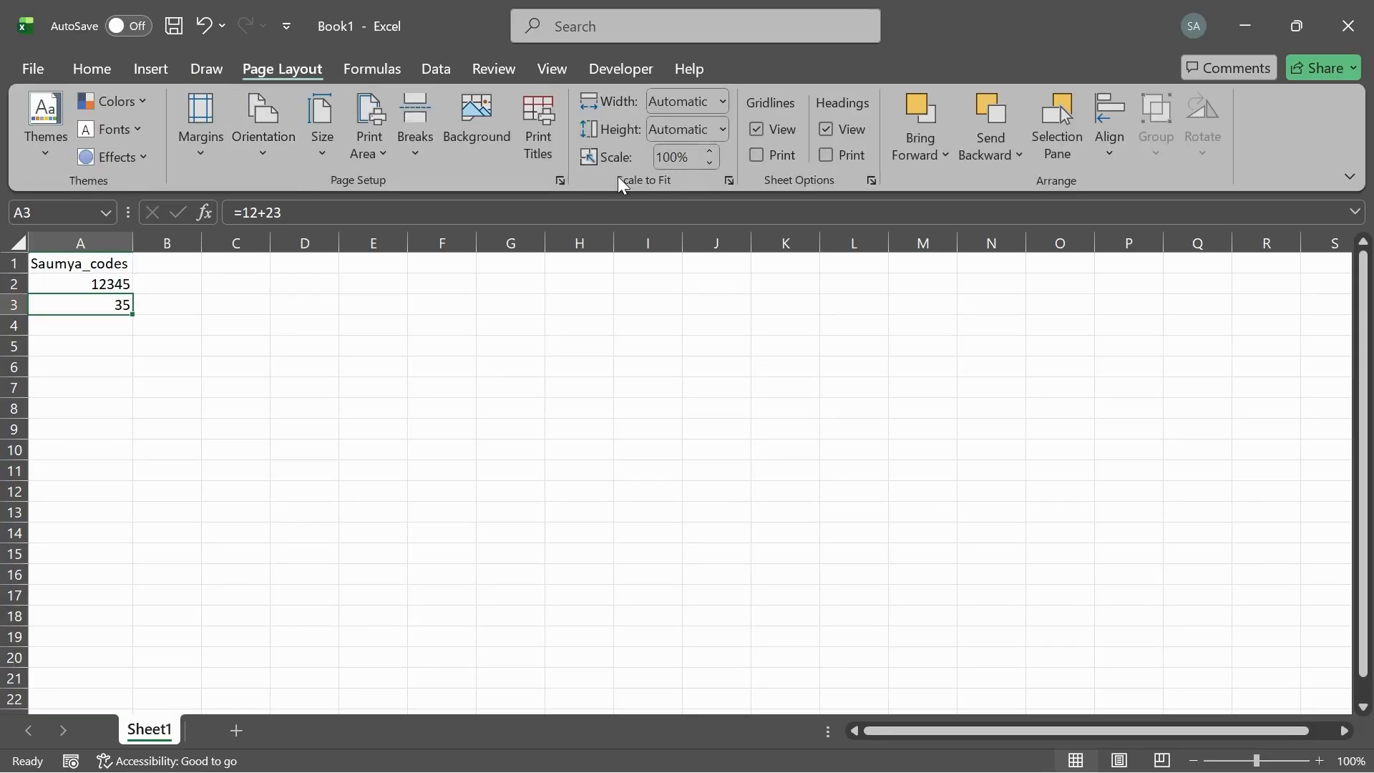
left_click(105, 70)
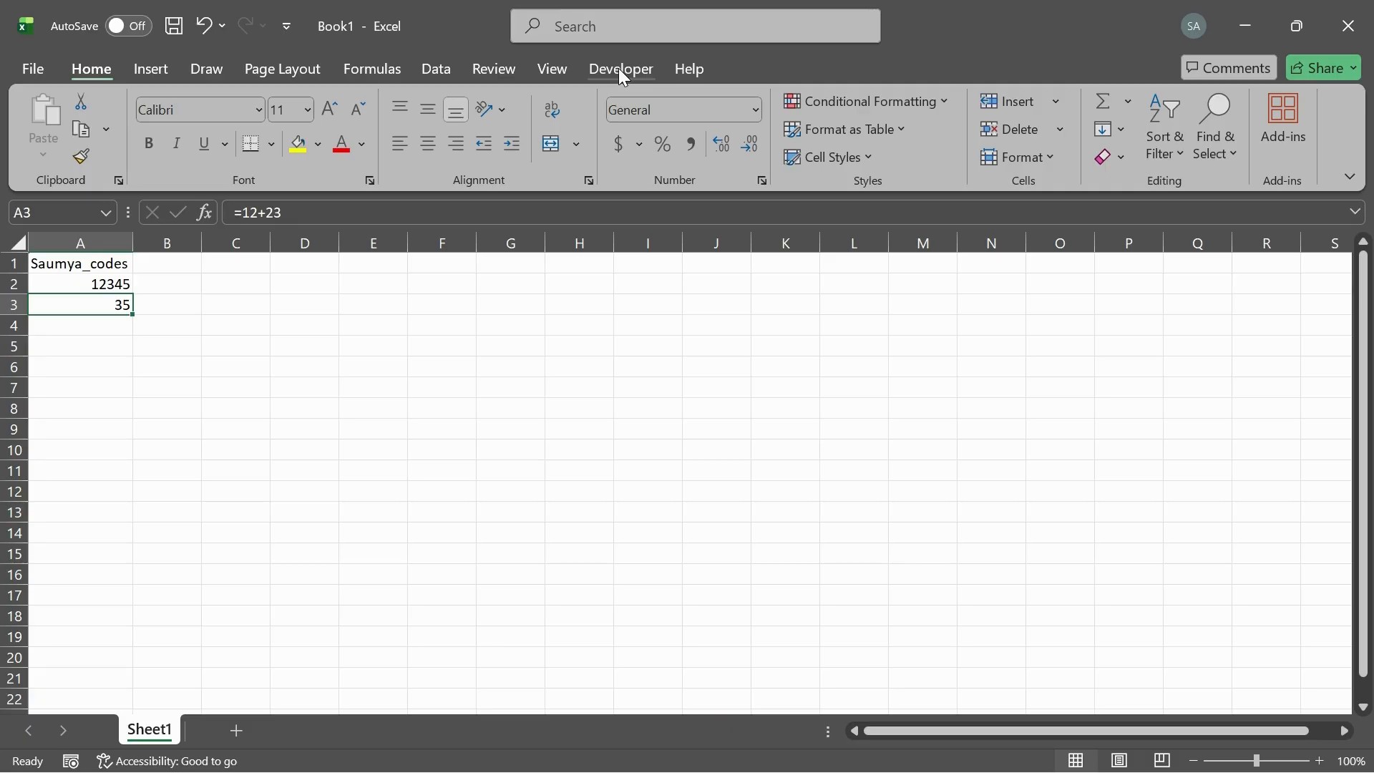
Step: Collapse the ribbon and expand it again, twice, ending with the insert commands displayed
double_click(83, 72)
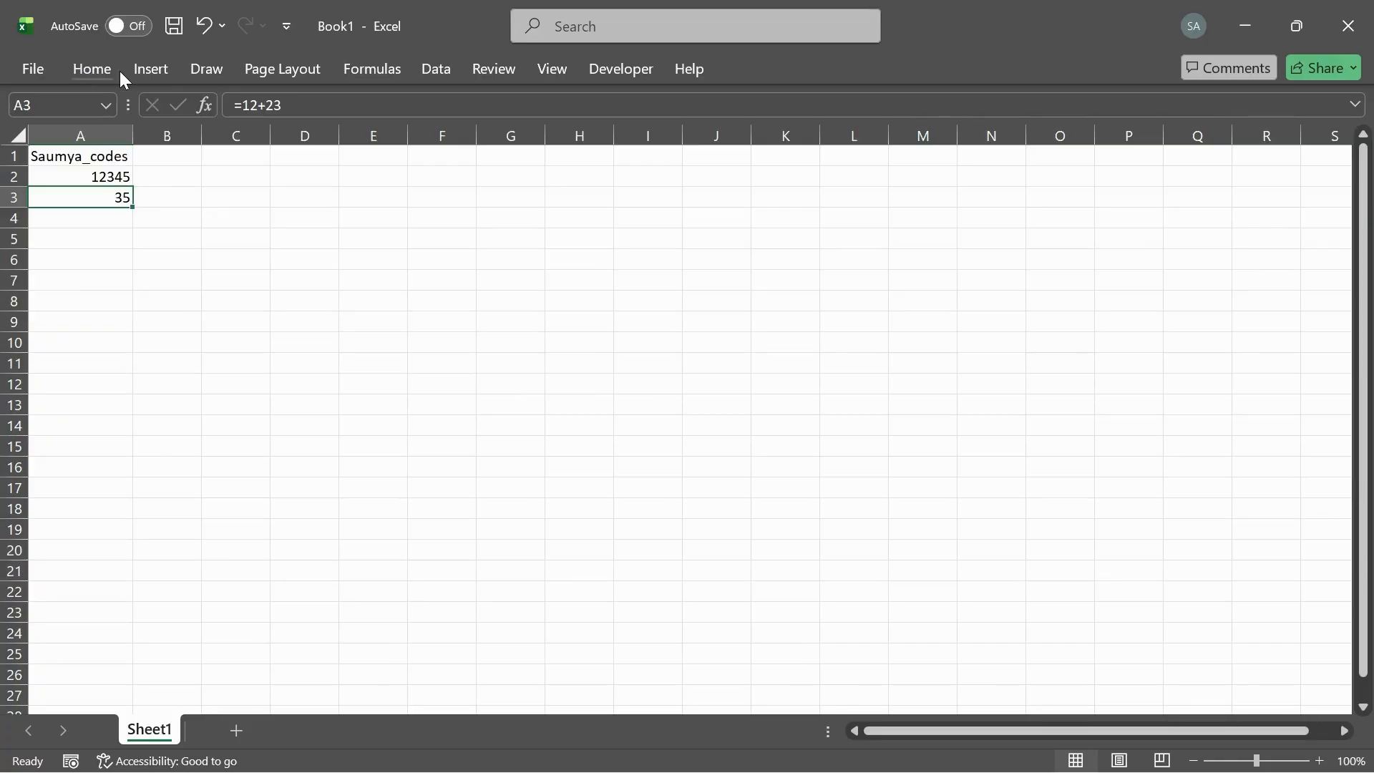
double_click(148, 70)
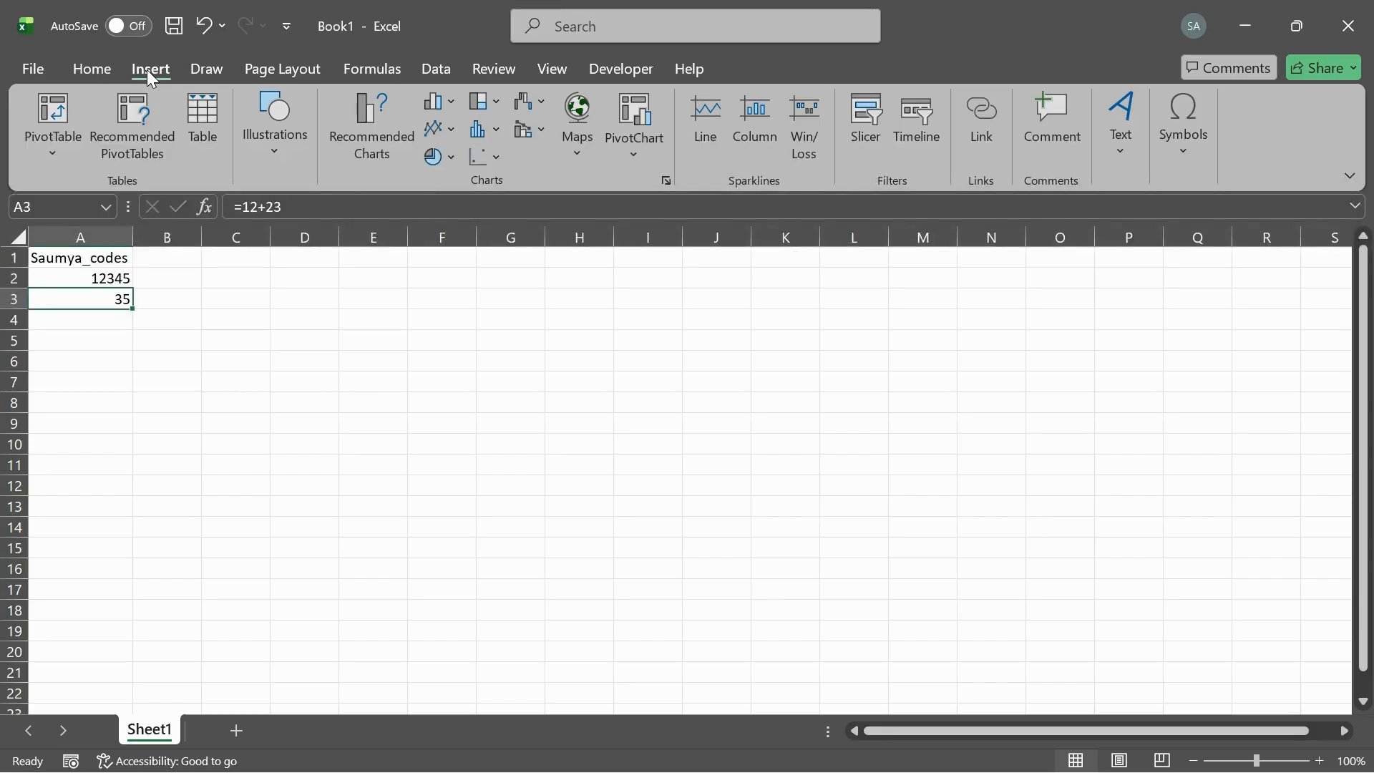
left_click(105, 66)
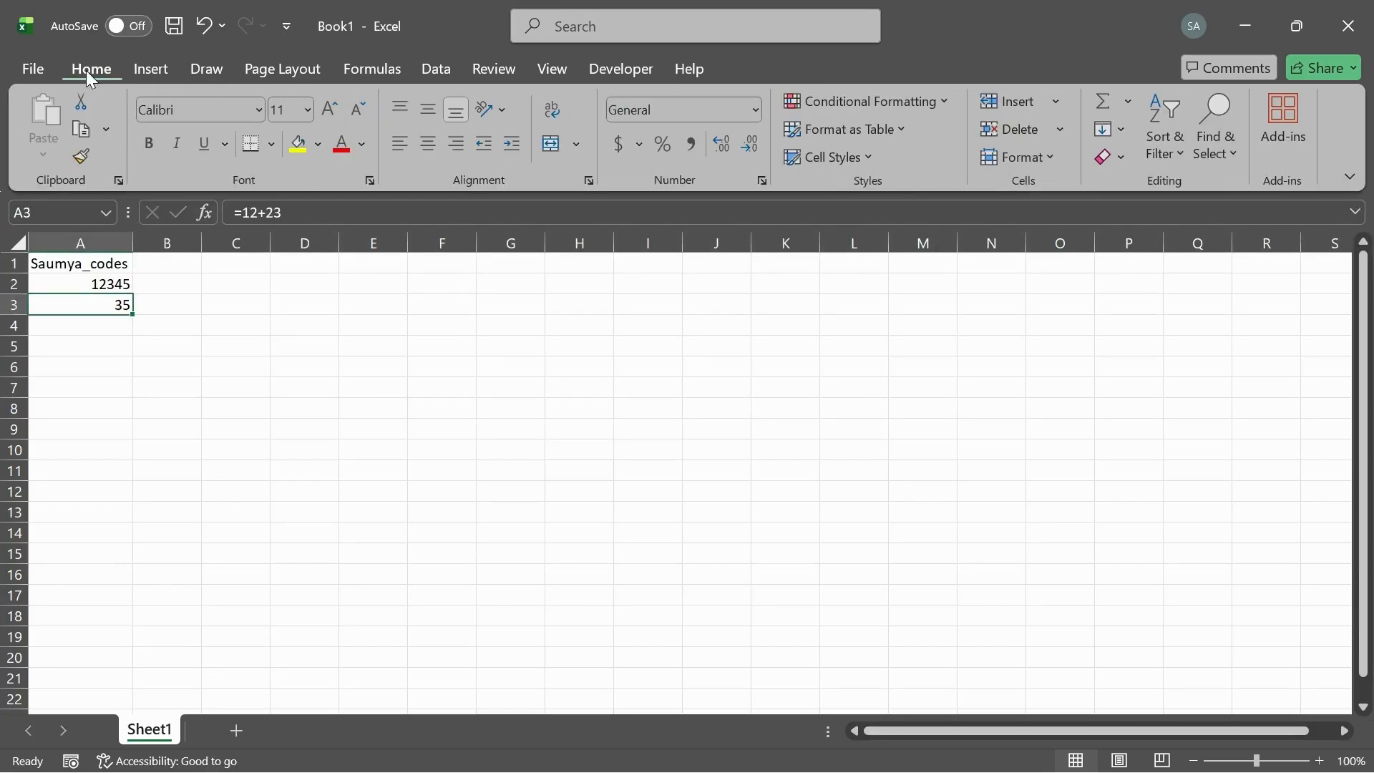
double_click(86, 70)
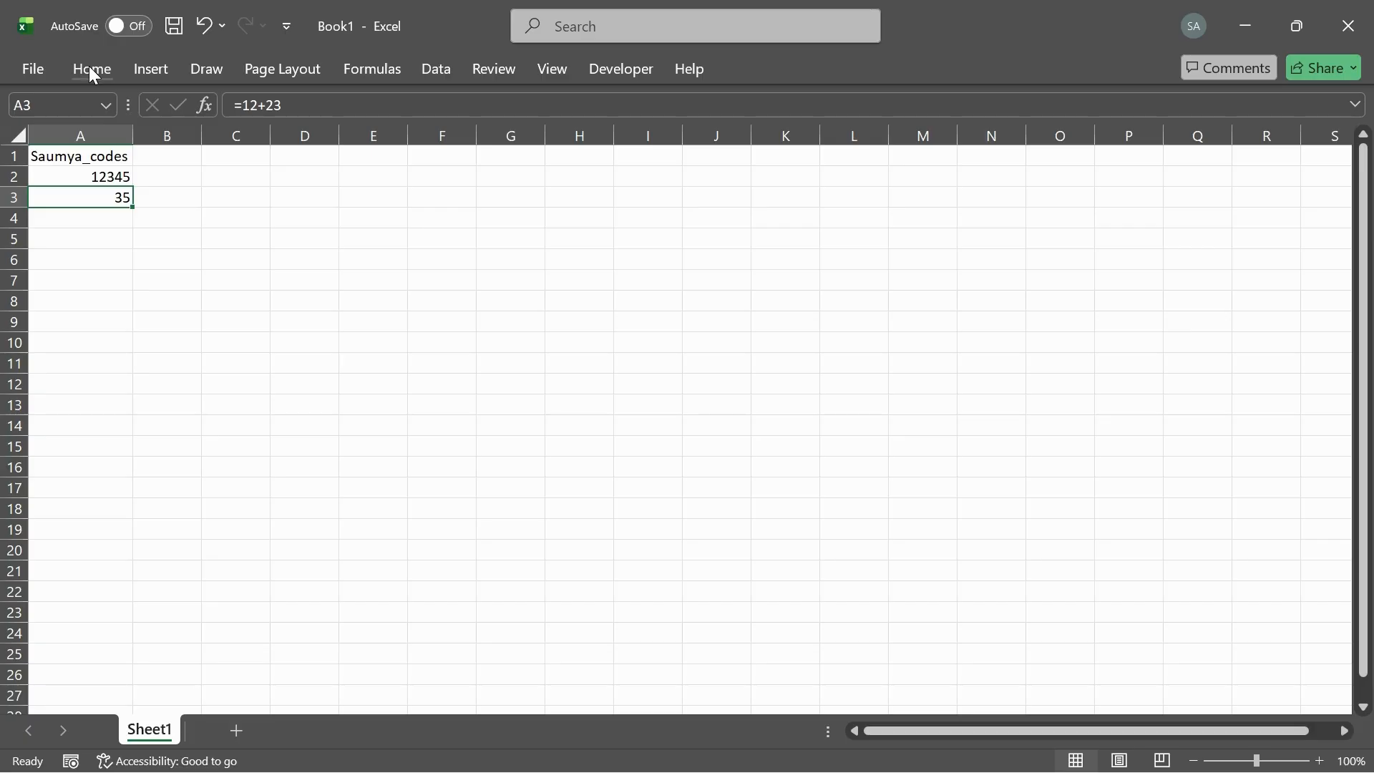
double_click(148, 67)
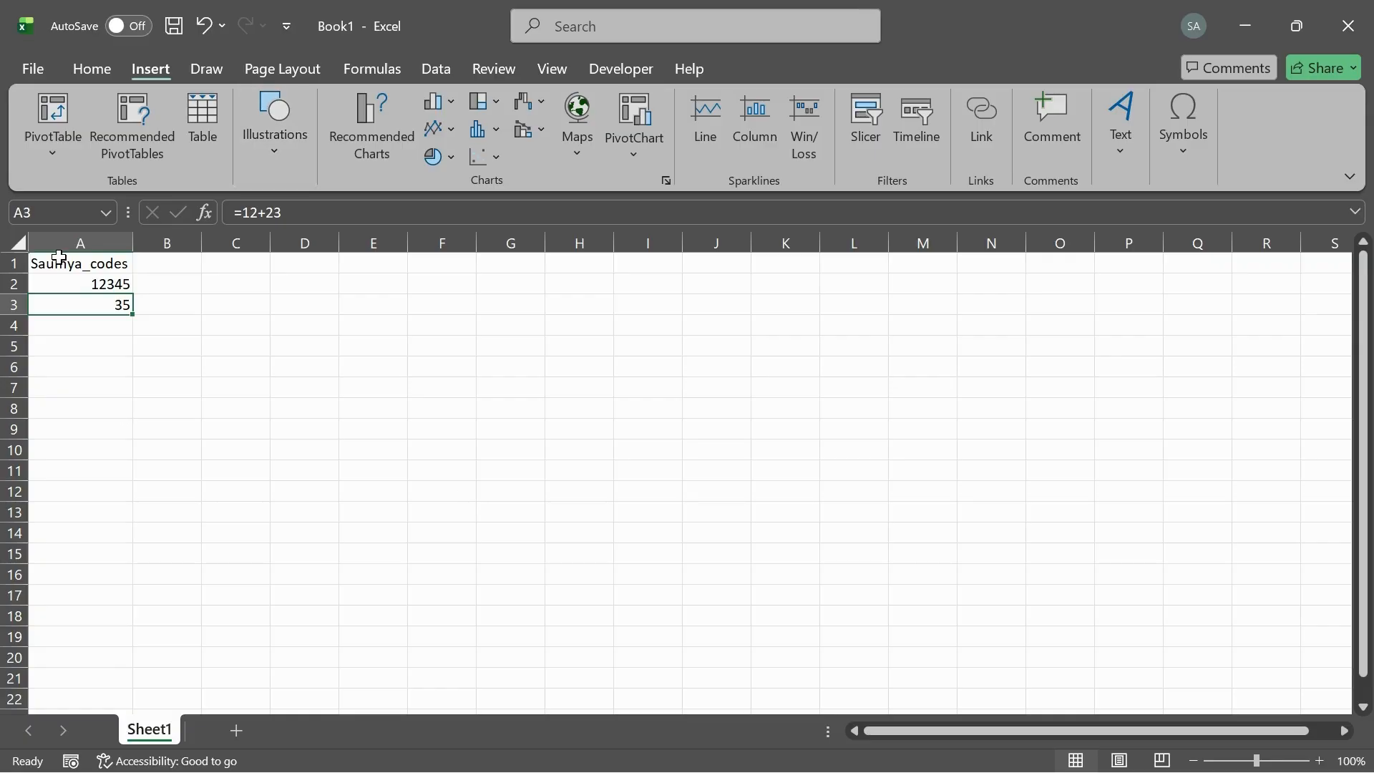
Step: Select column A and row 1 individually, and combine both in one selection
left_click(75, 241)
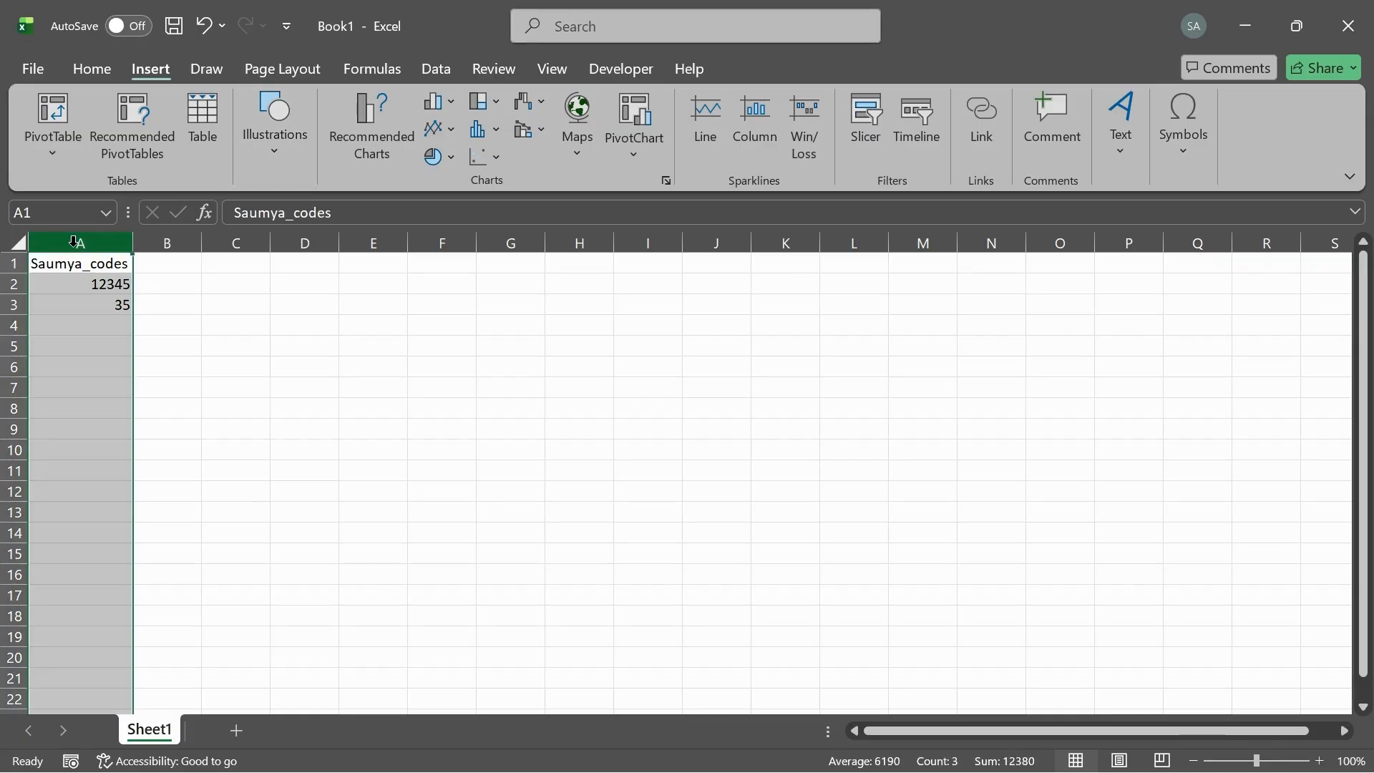
left_click(8, 267)
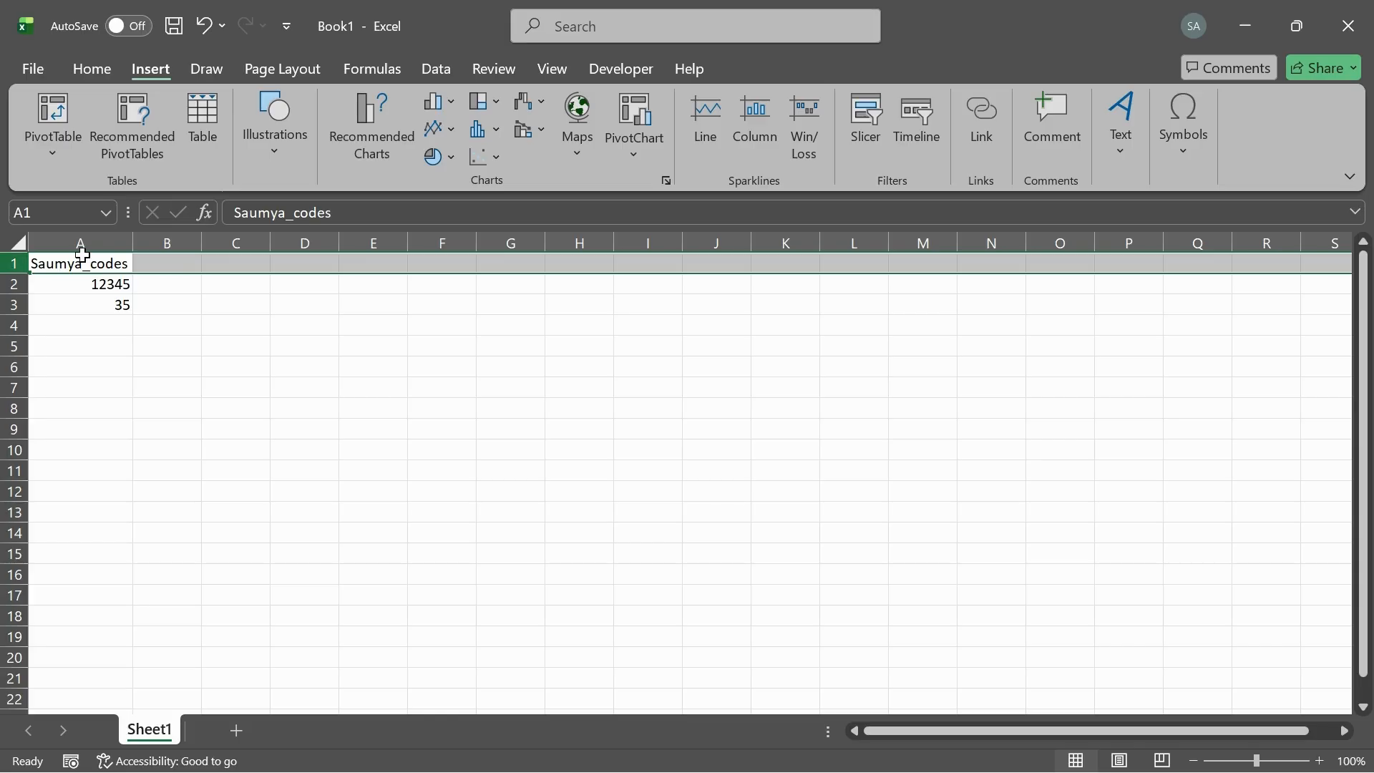
left_click(104, 244)
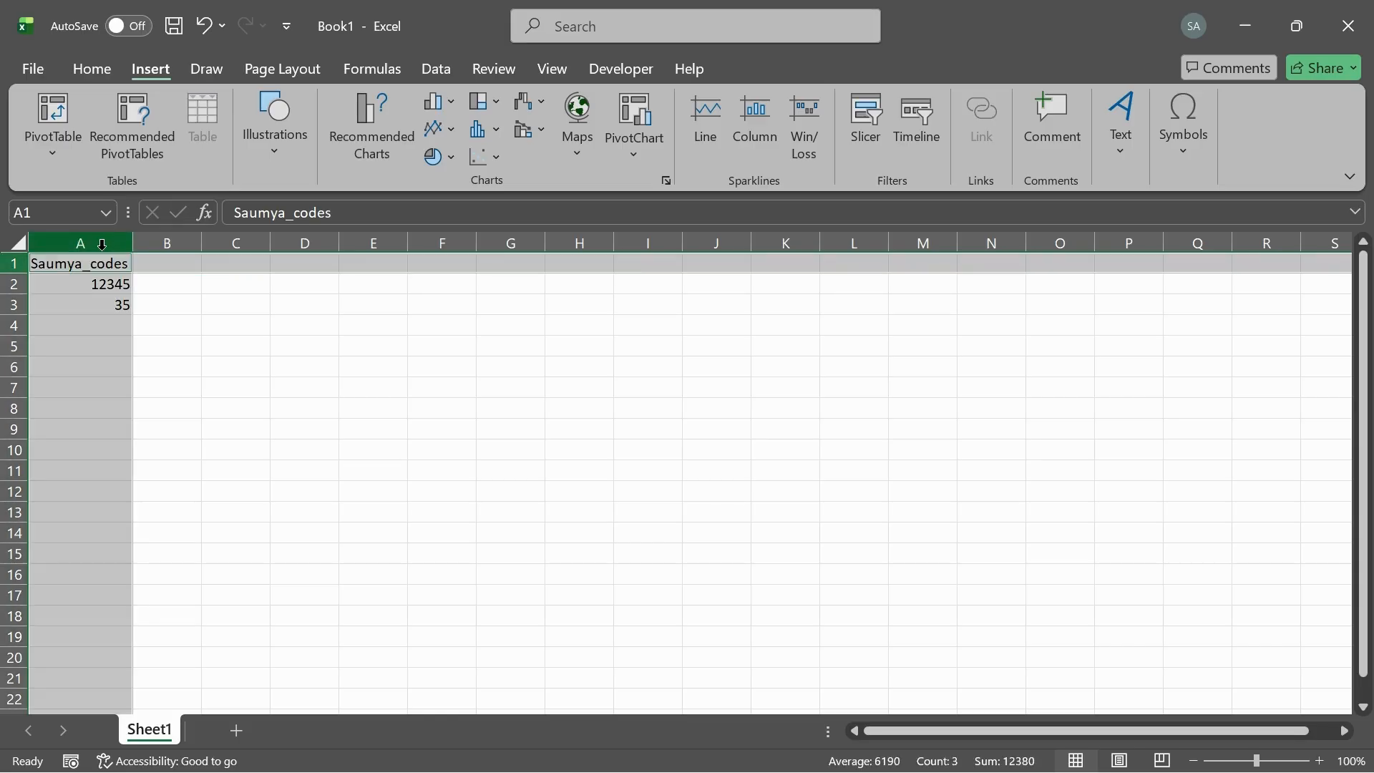
Step: Return to cell A1, select column A and row 1 in turn, and combine both before reselecting only A1
left_click(98, 259)
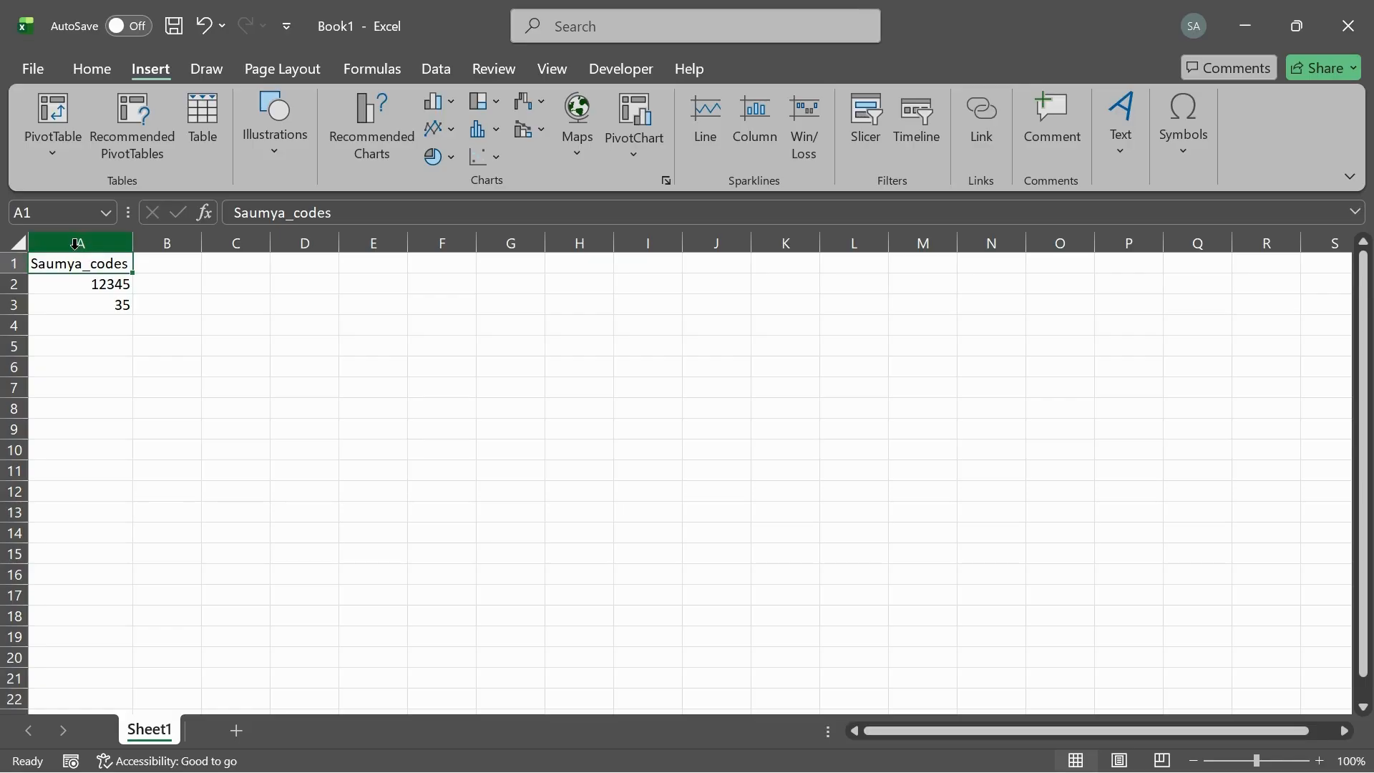
left_click(75, 244)
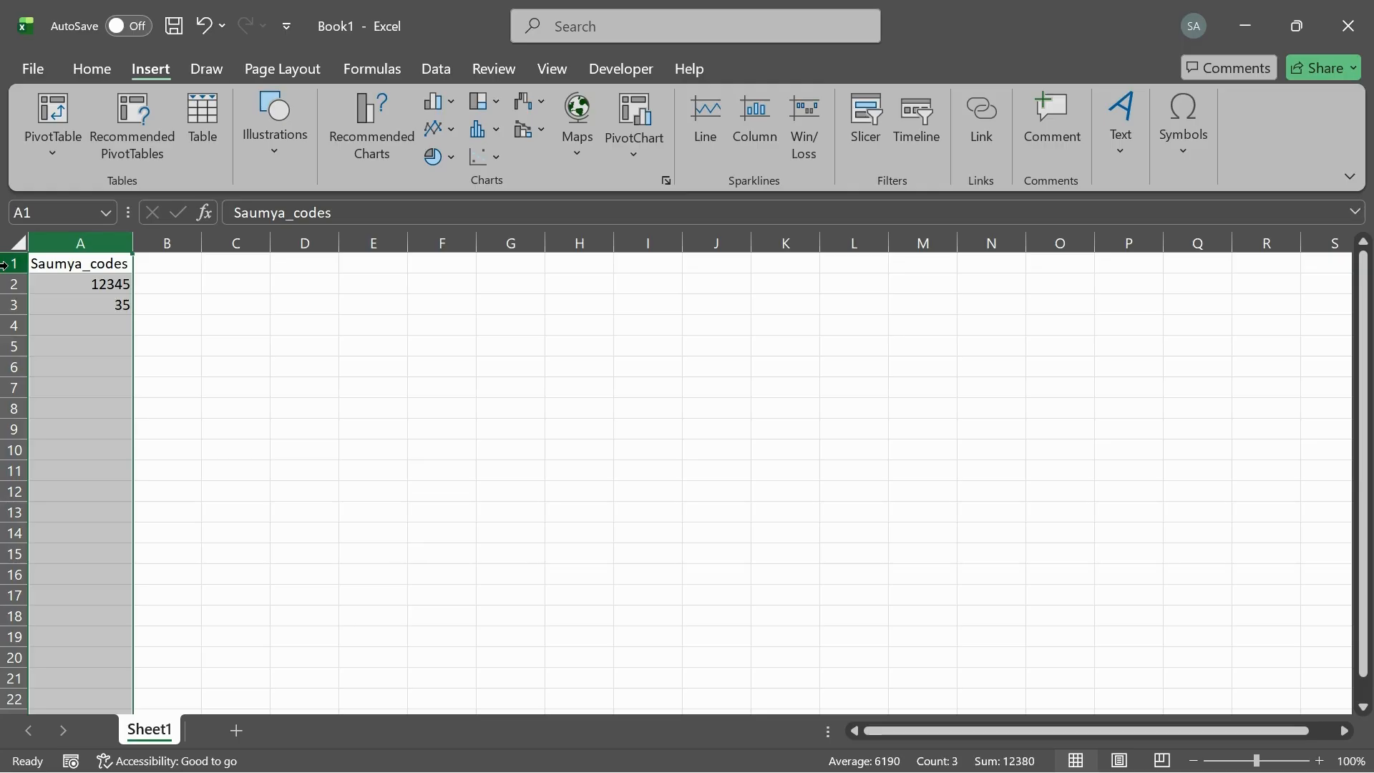
key("shift+space")
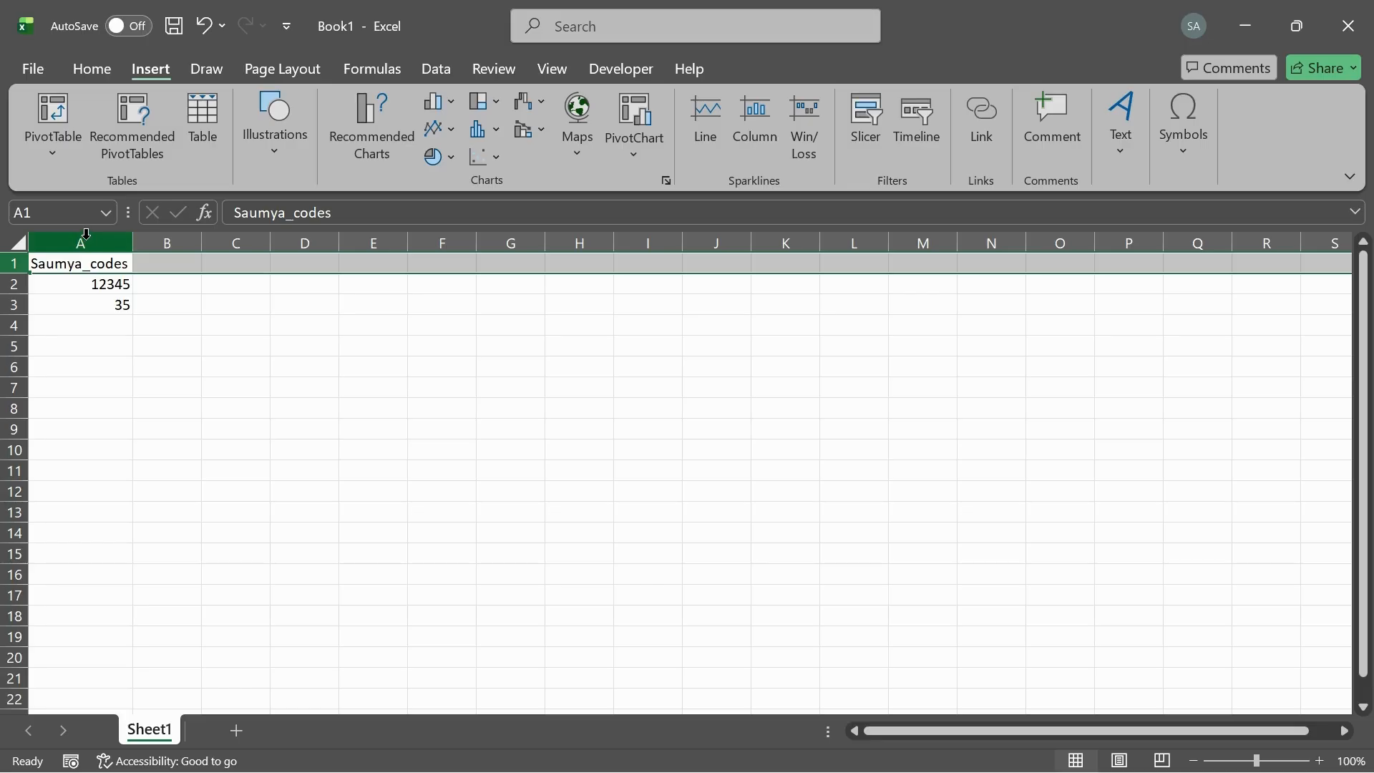
left_click(81, 241)
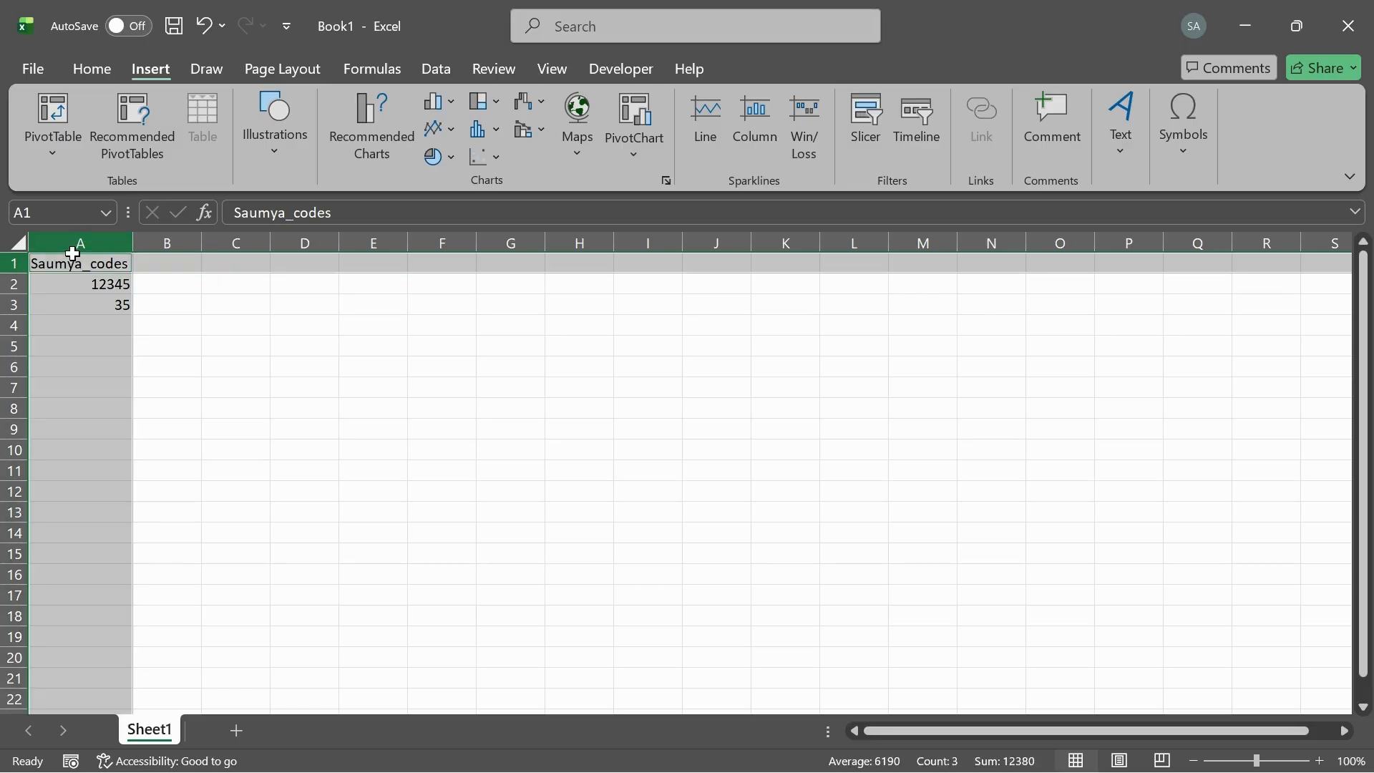
left_click(70, 264)
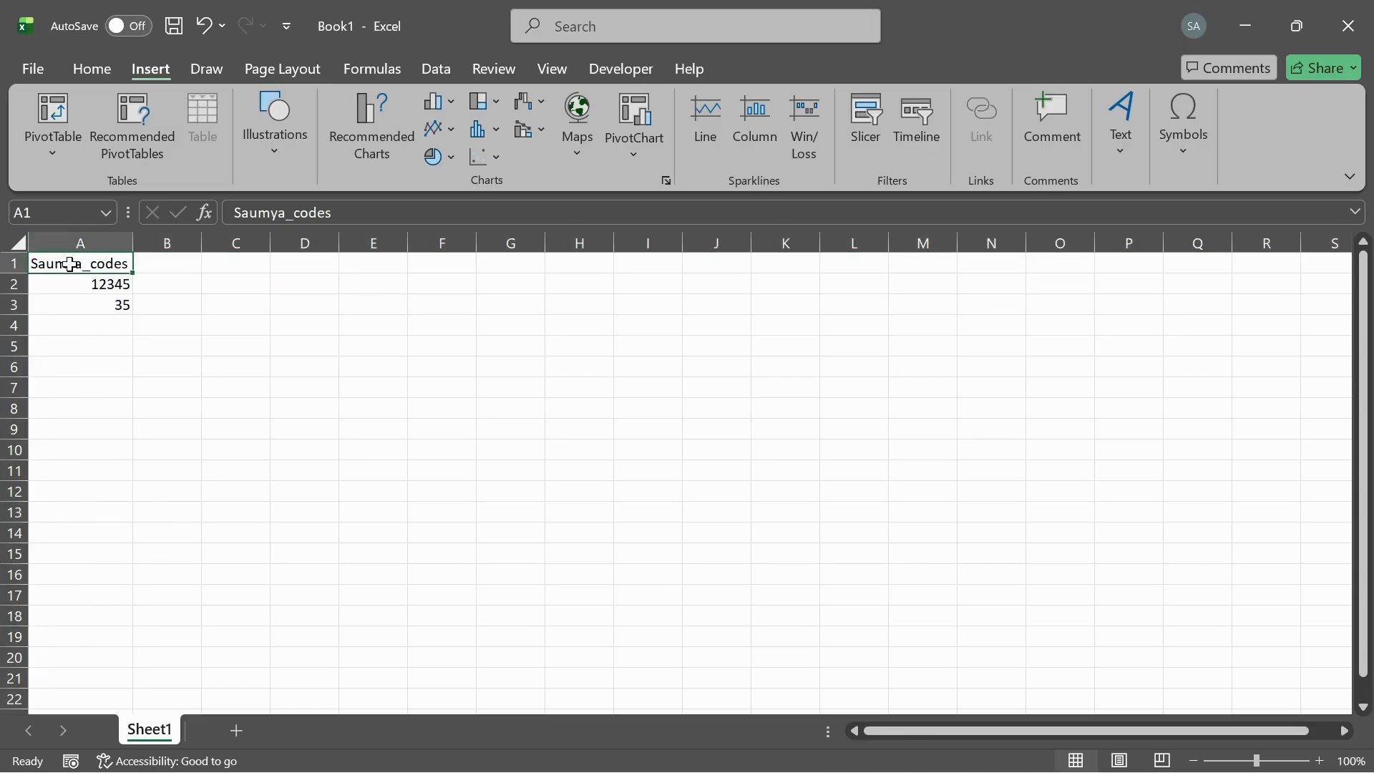
Step: Alternate the selection between all of column A and all of row 1 twice, ending on cell A1 alone
left_click(101, 234)
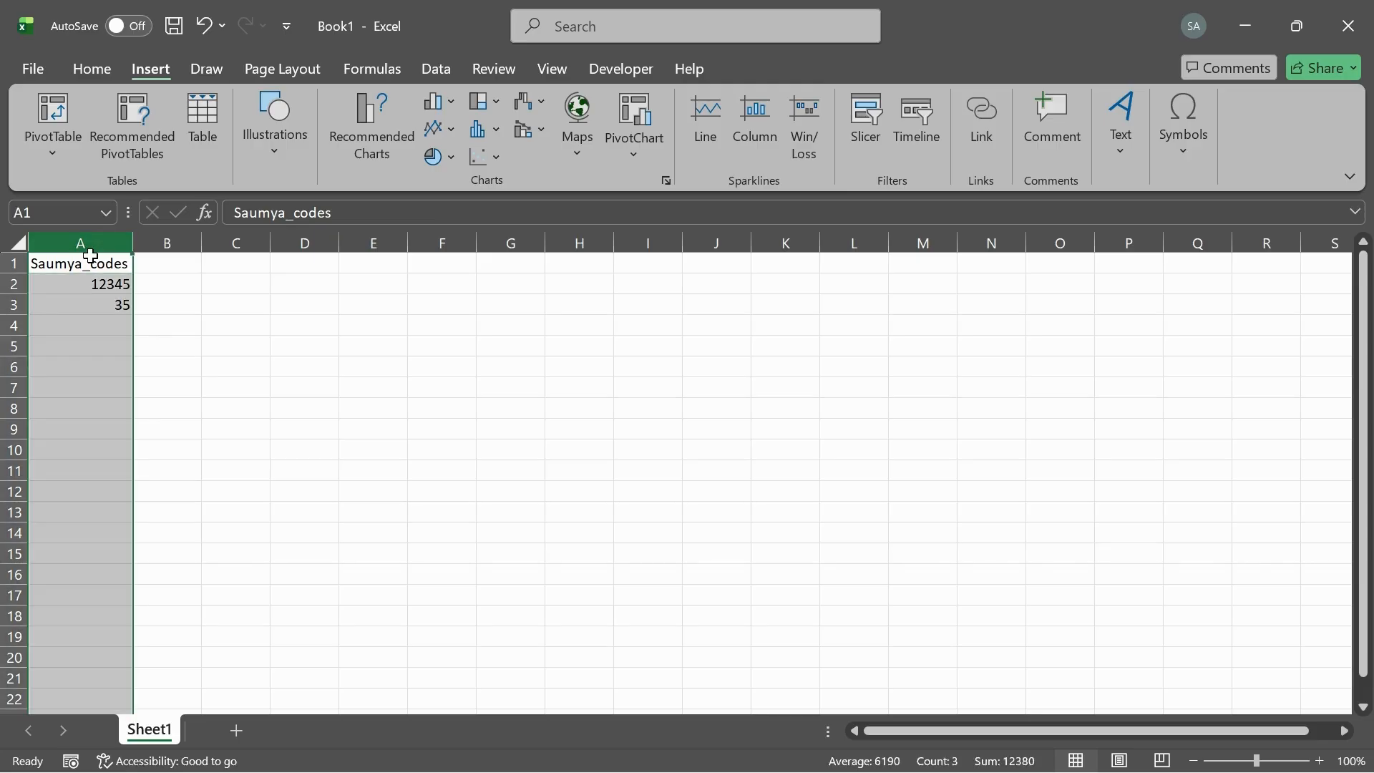
left_click(29, 263)
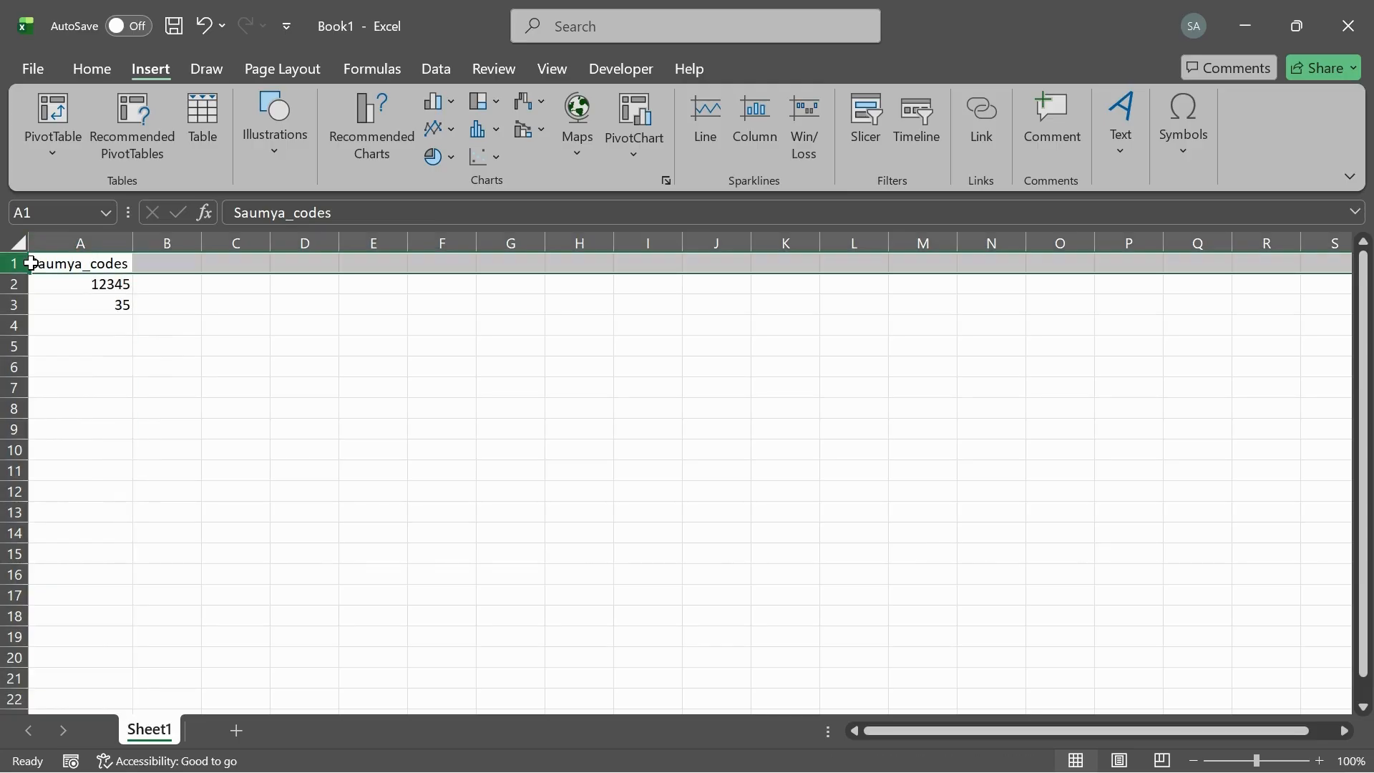
left_click(83, 243)
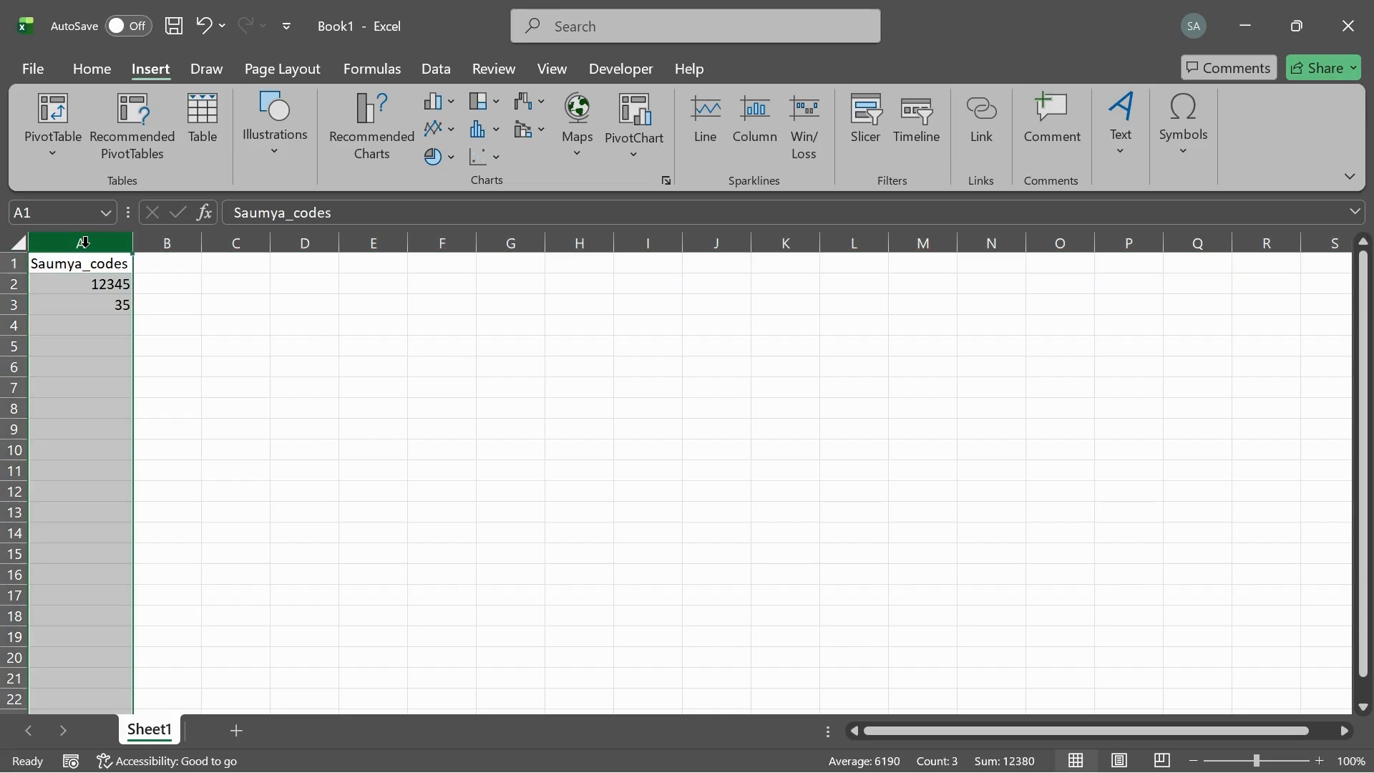
left_click(6, 259)
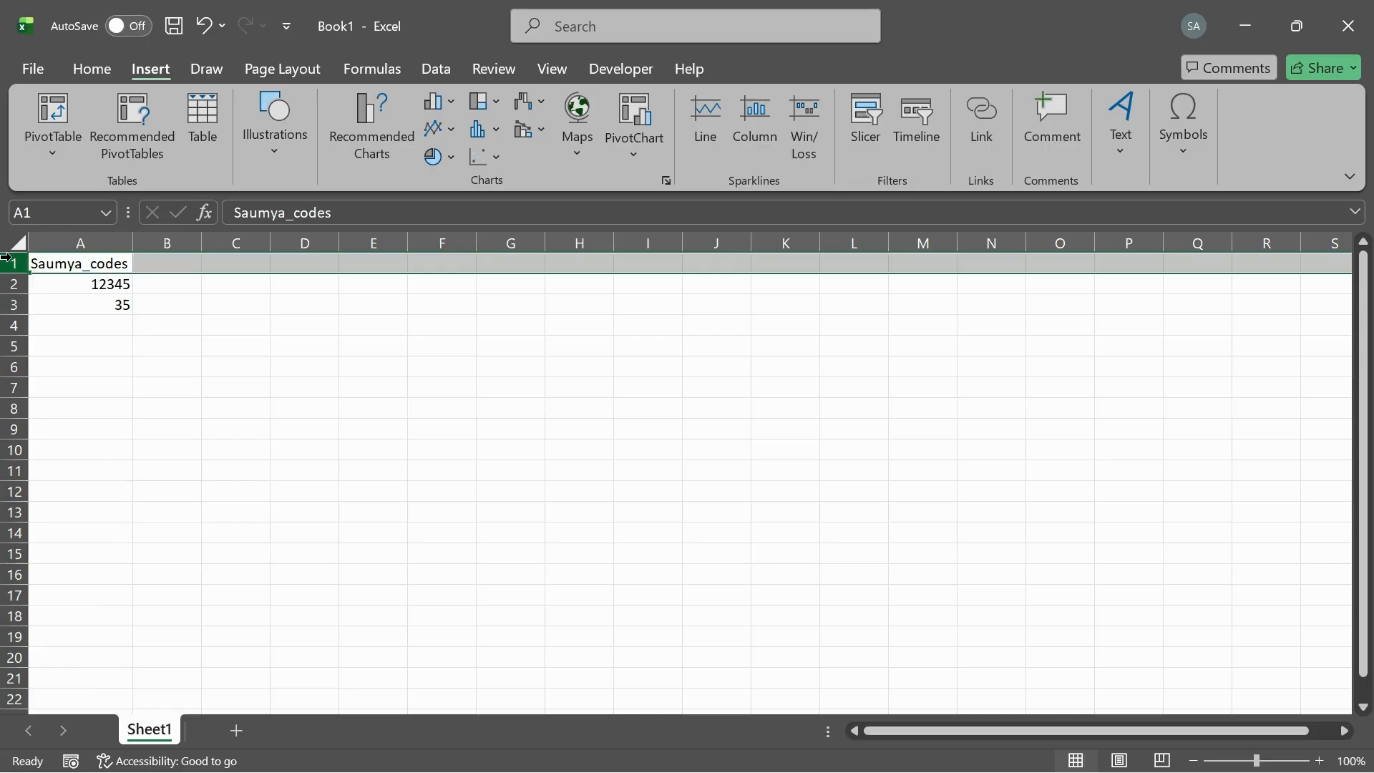
left_click(78, 264)
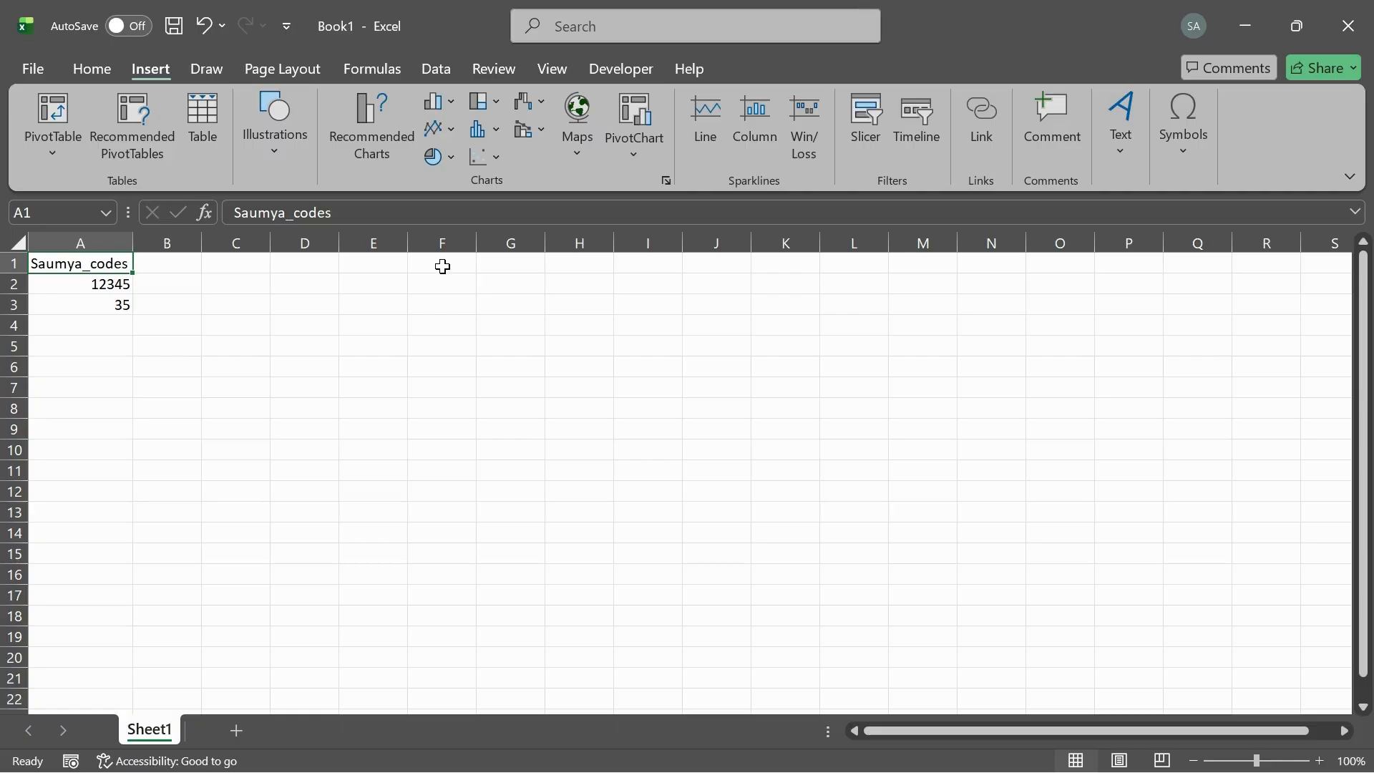
Step: Highlight column F, and enter the channel name with a capitalised second word in cell F2 through the formula bar
left_click(436, 242)
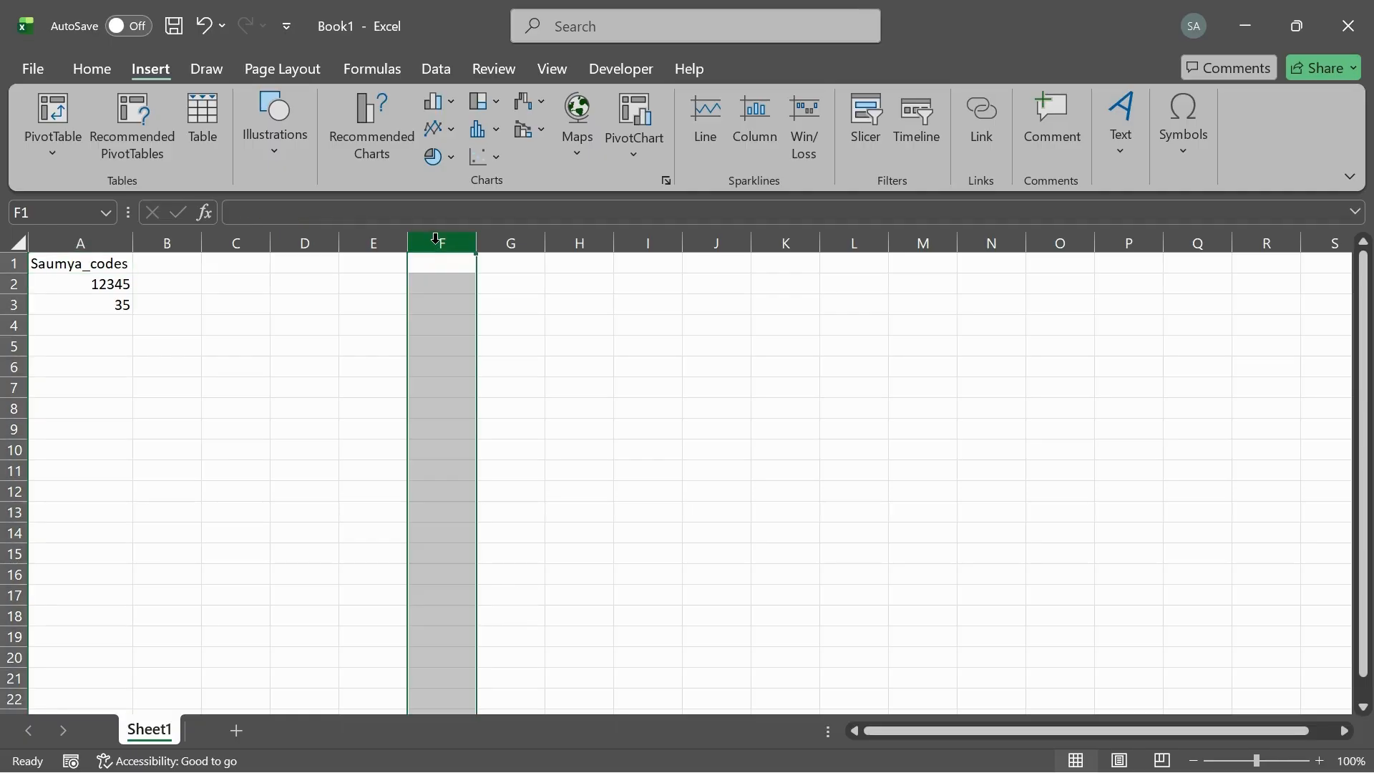
left_click(435, 283)
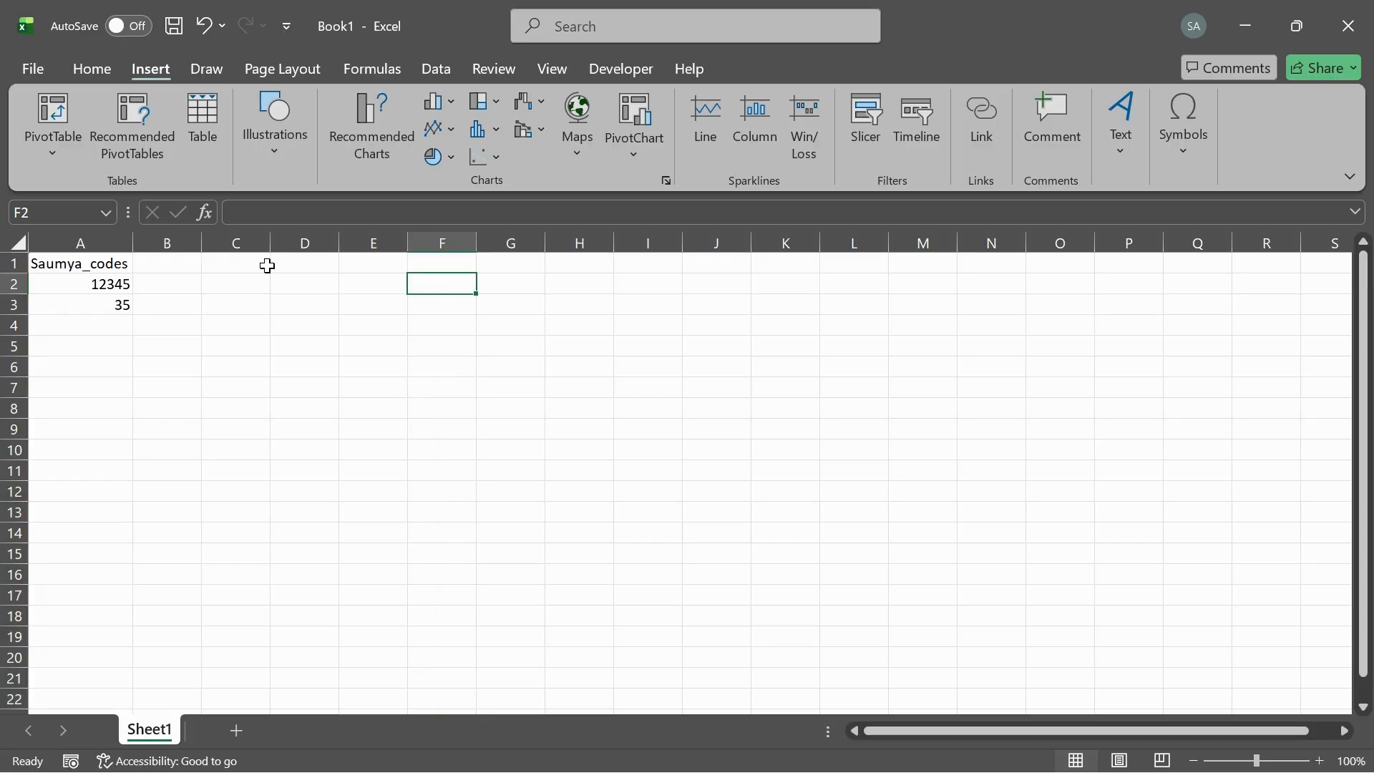
left_click(42, 212)
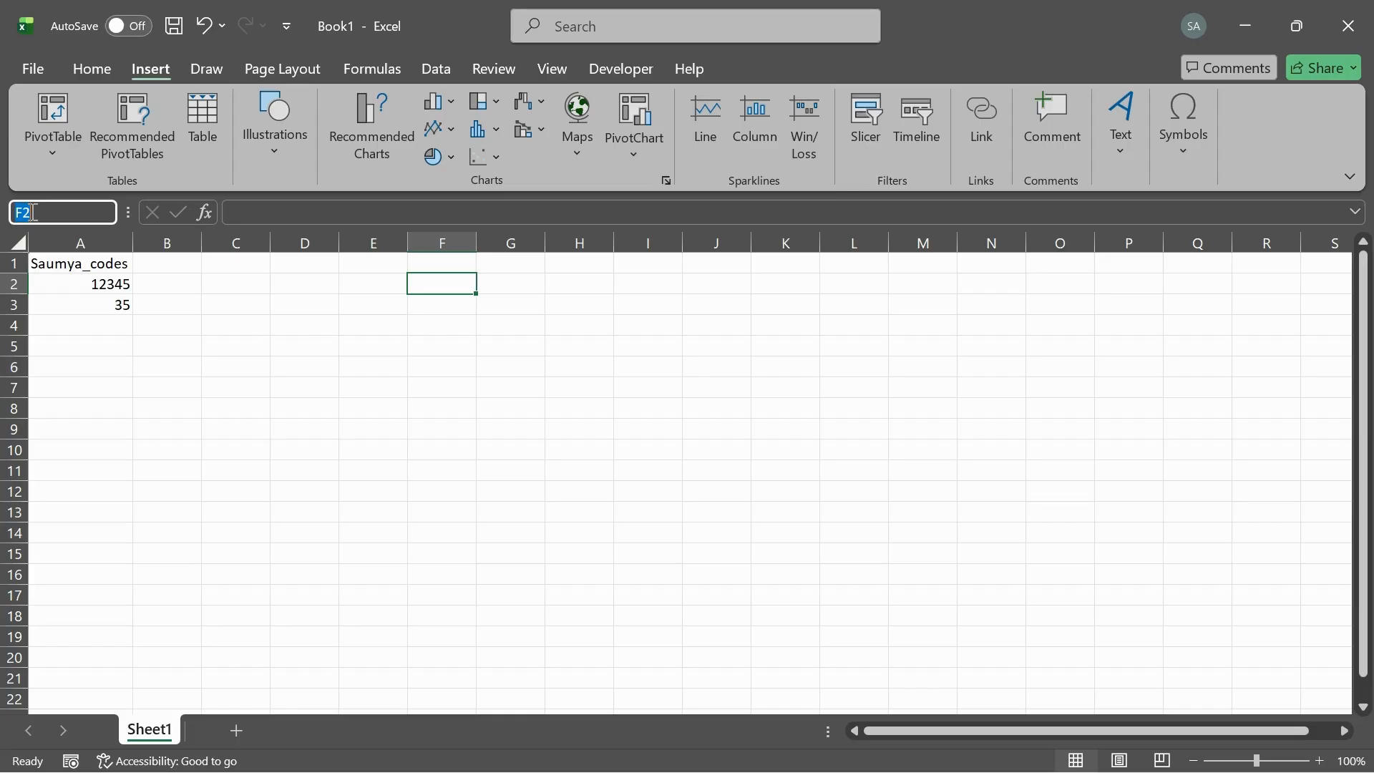
left_click(265, 209)
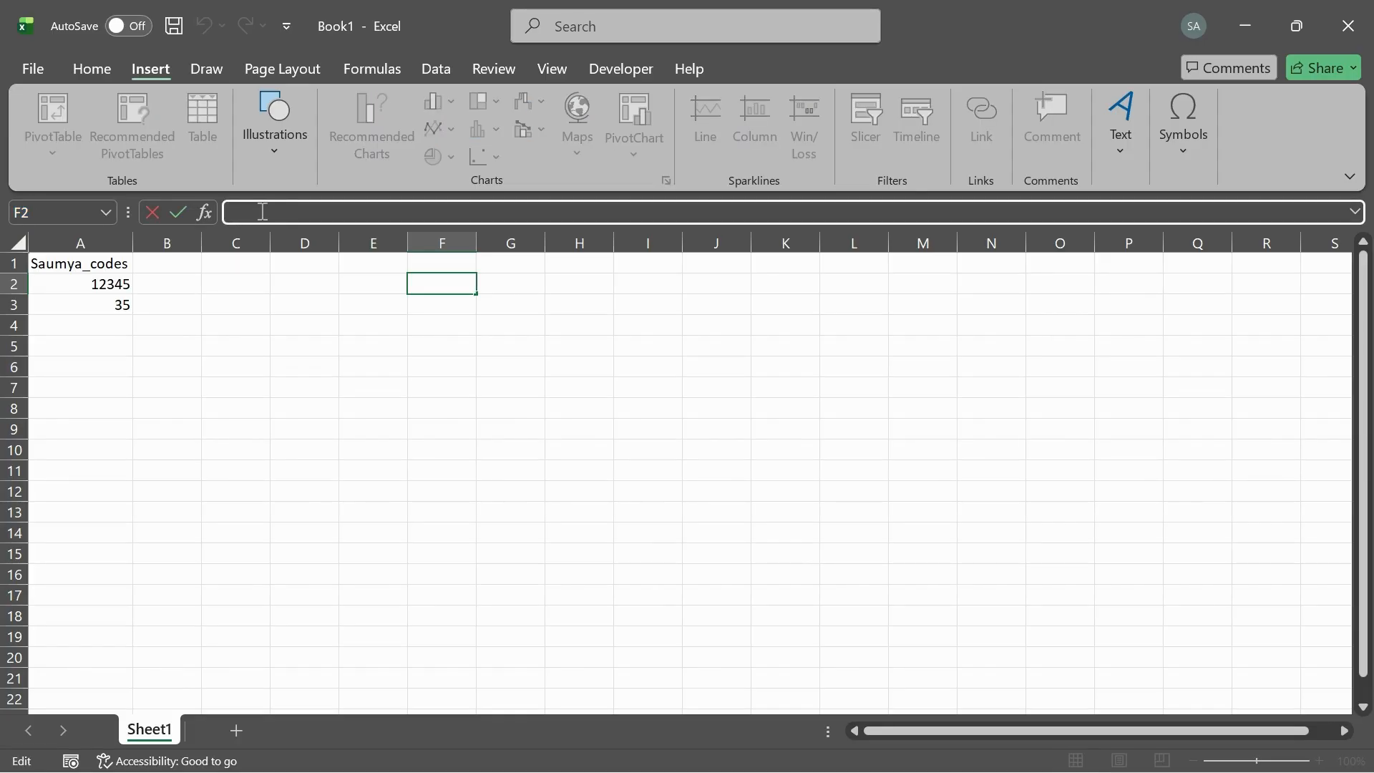
type("Saumya_")
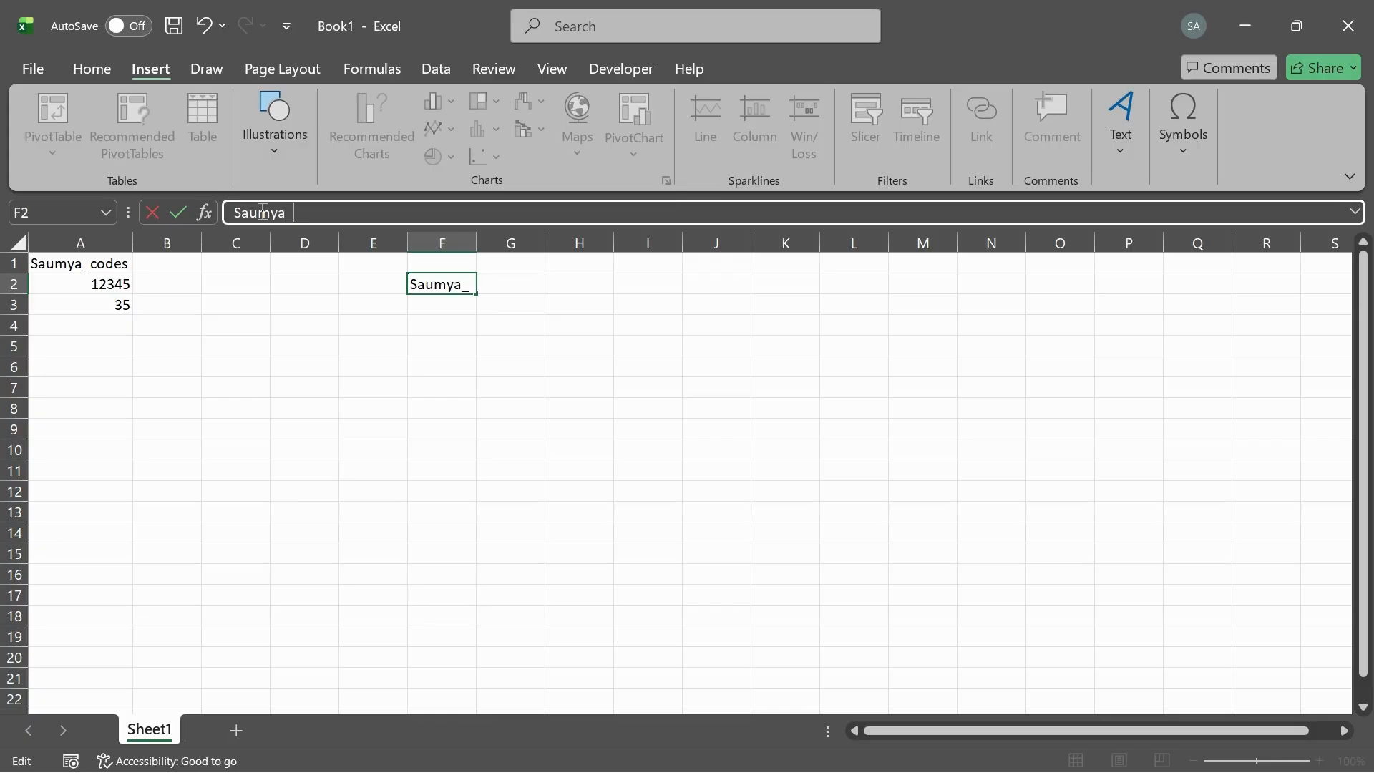
type("C")
key("BackSpace")
type("Codes")
key("Return")
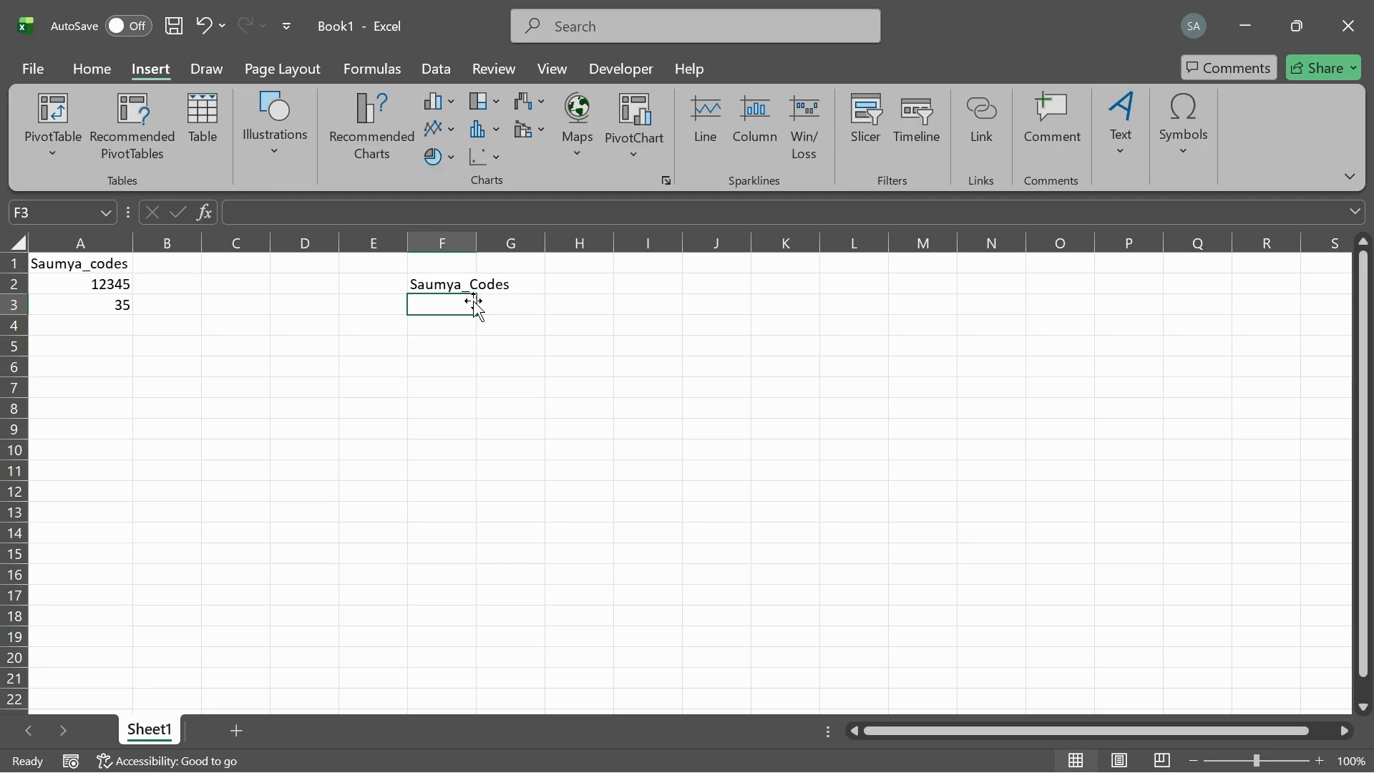
Step: Enter 234 in cell G2 and widen column F so its text fits, finishing with a look at A3's formula
left_click(519, 284)
type("234")
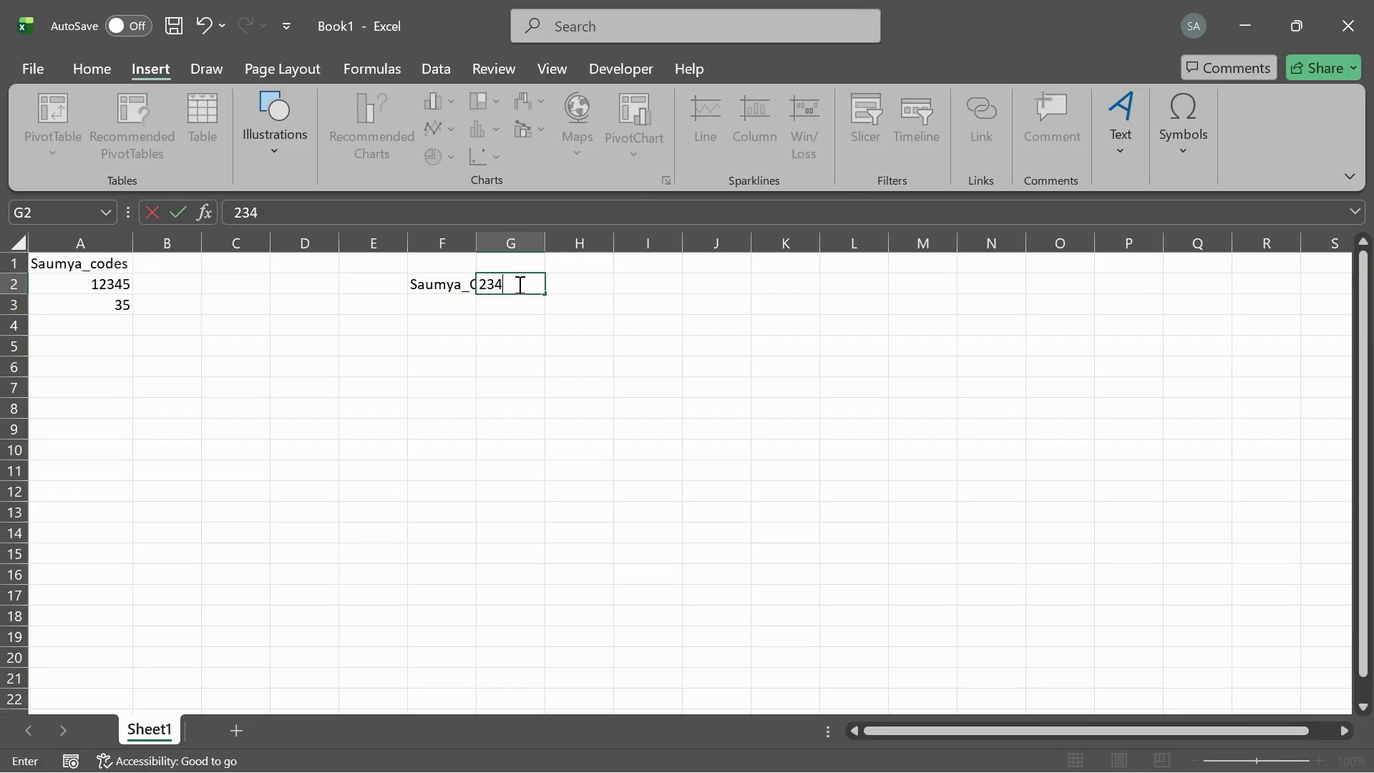
key("Return")
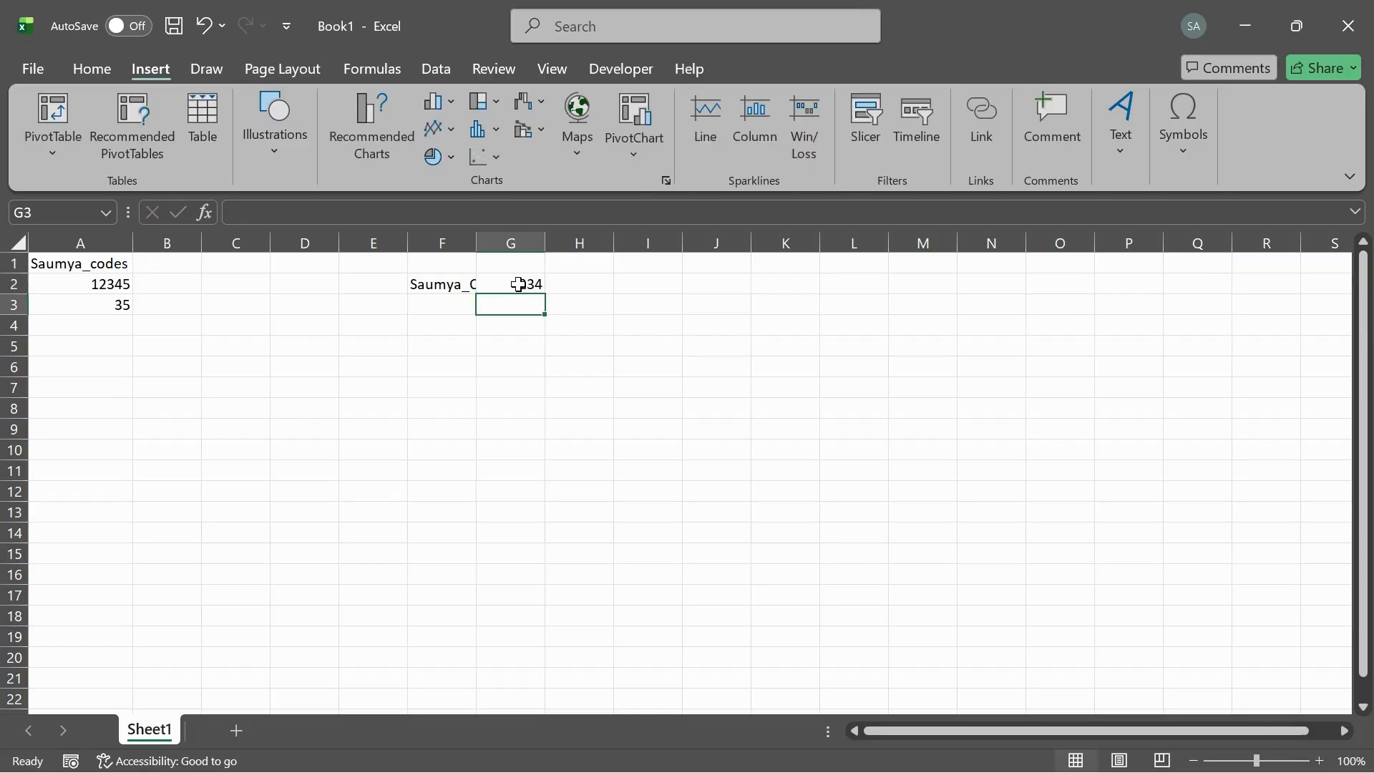
left_click_drag(477, 244, 514, 244)
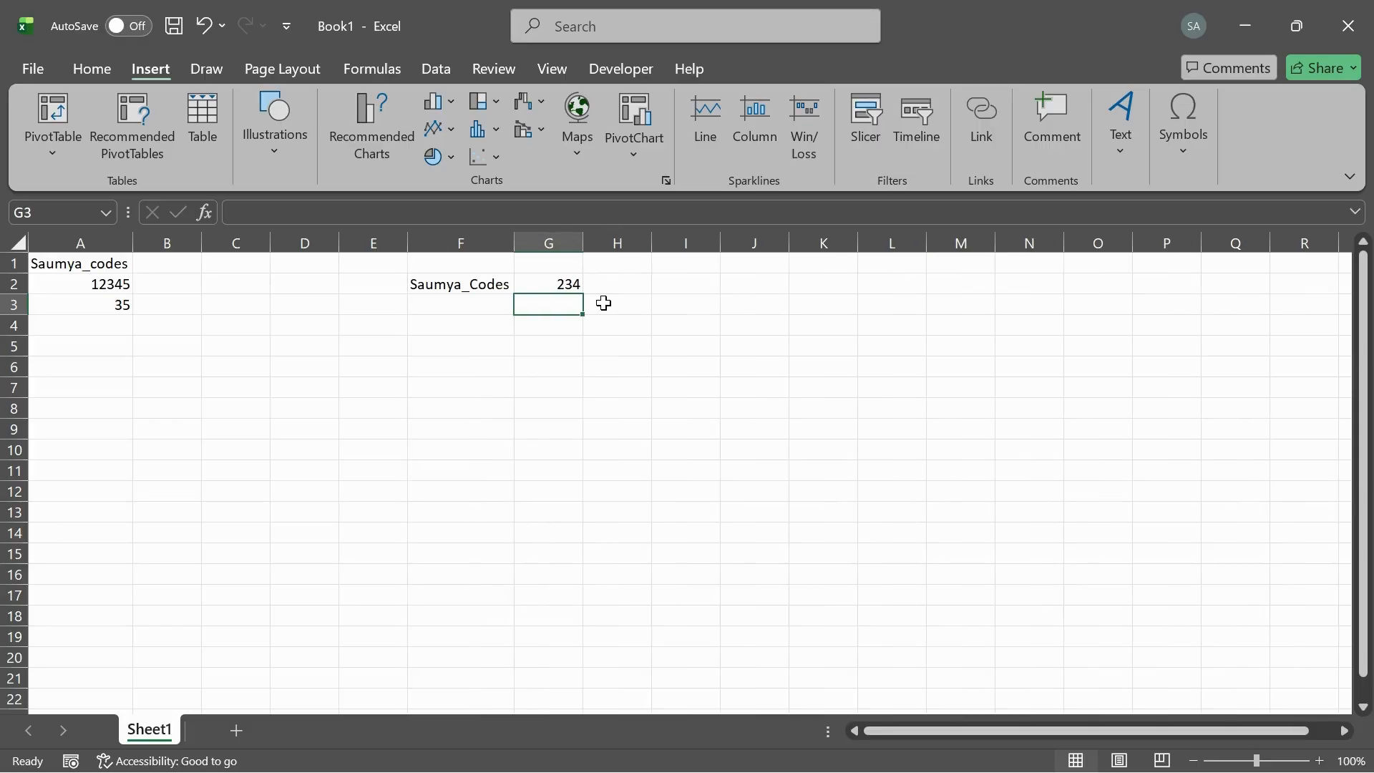
left_click(625, 286)
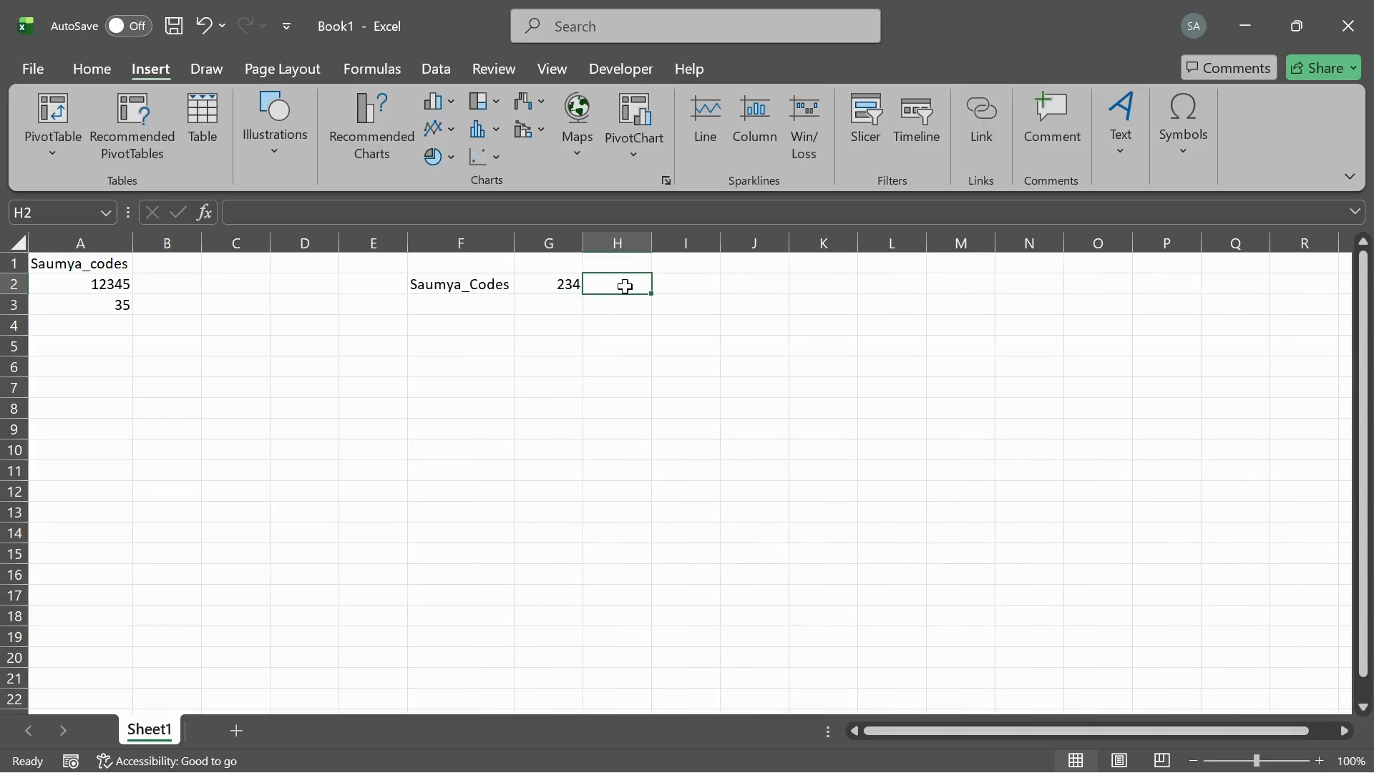
left_click(86, 305)
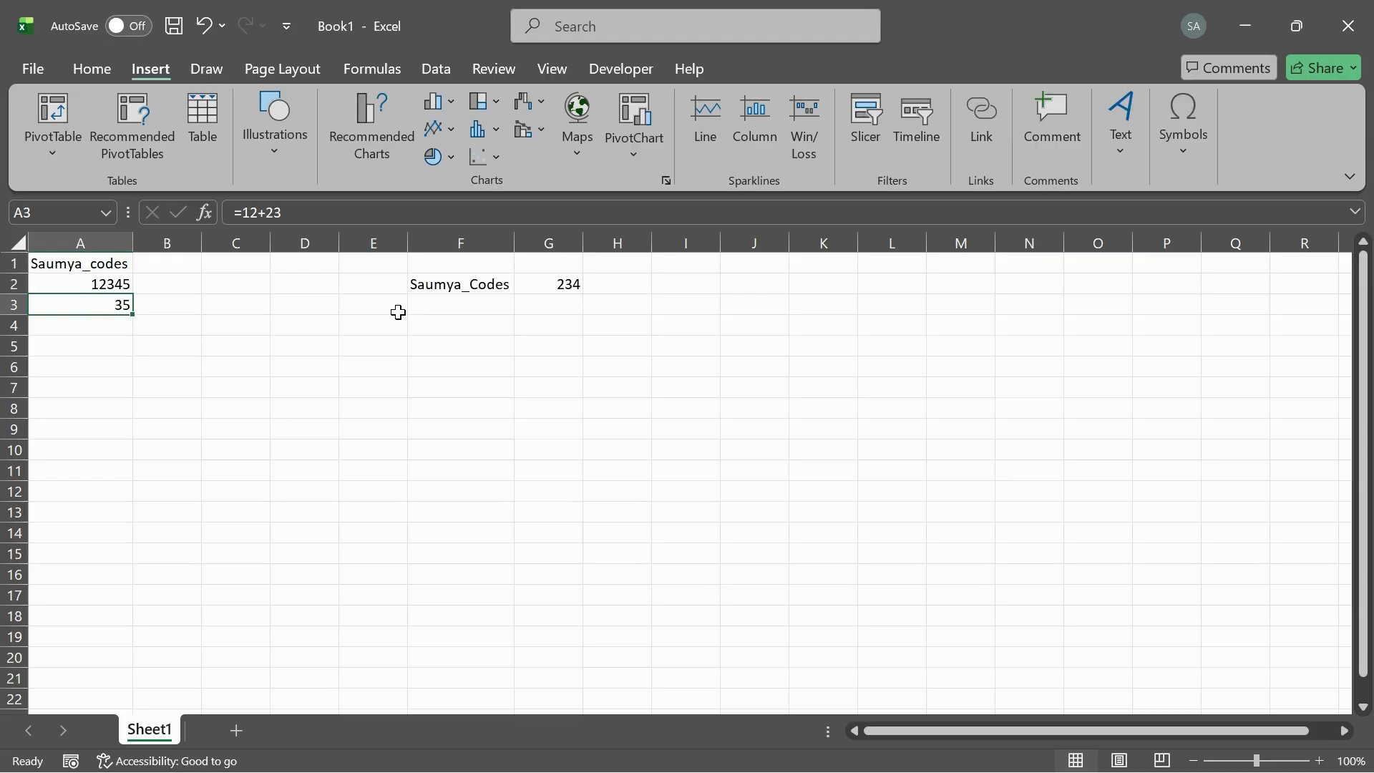
Step: Enter the text "Python Programming" in cell D3
left_click(310, 298)
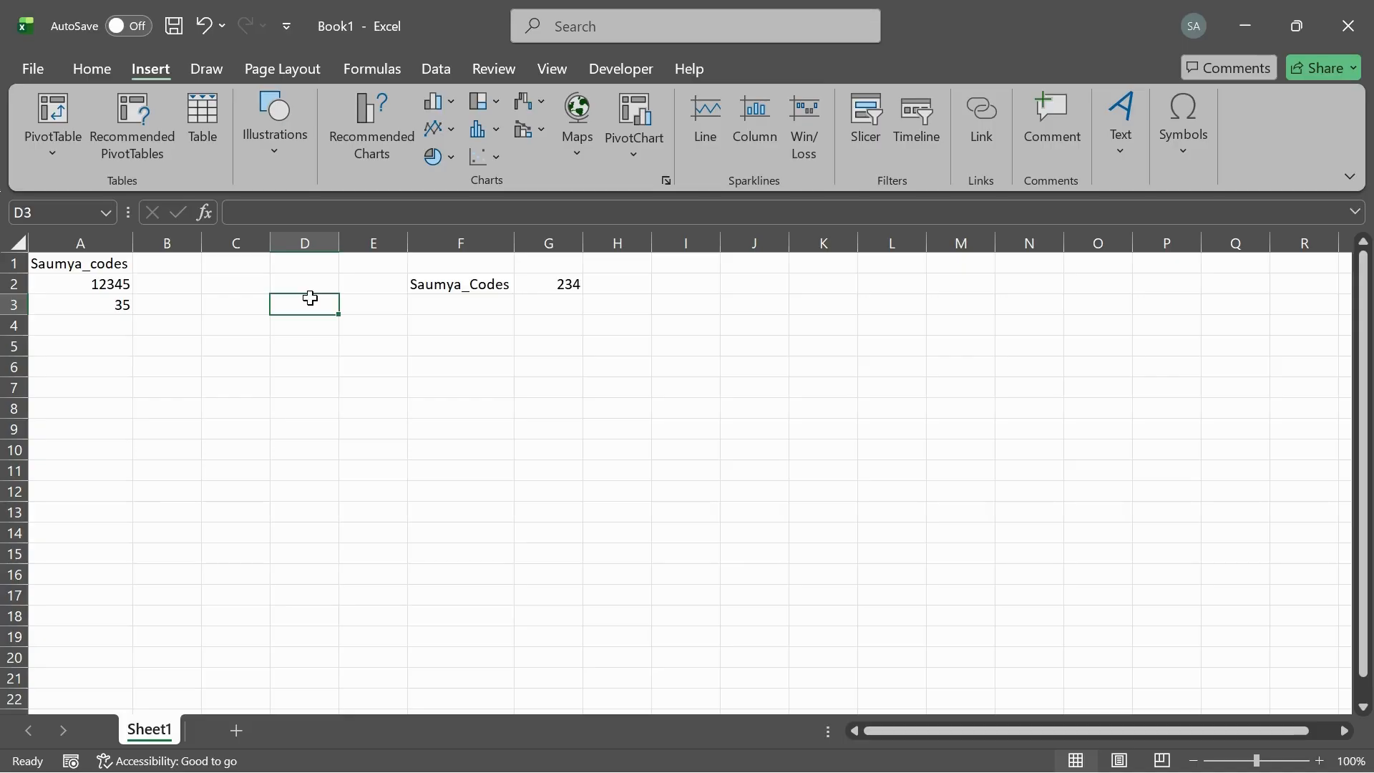
type("Python ")
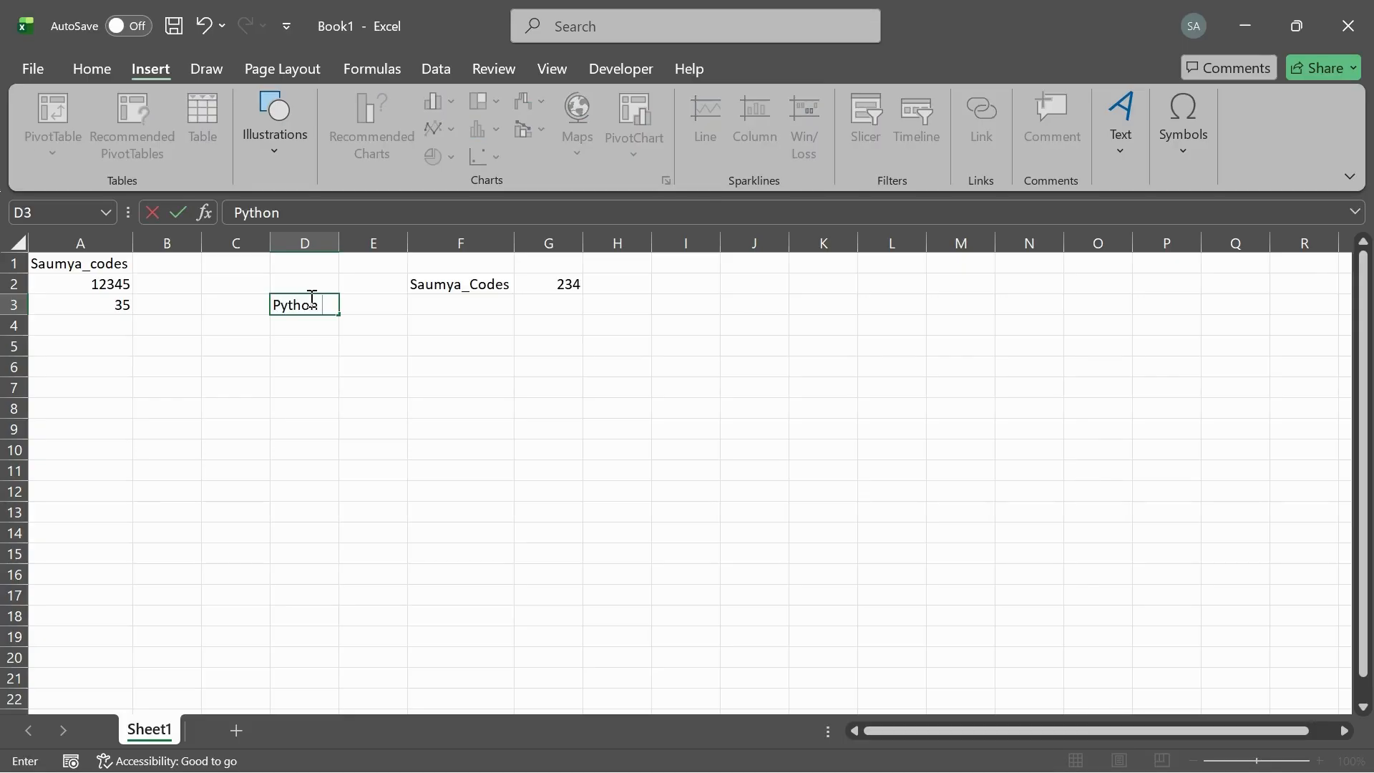
type("Programmi")
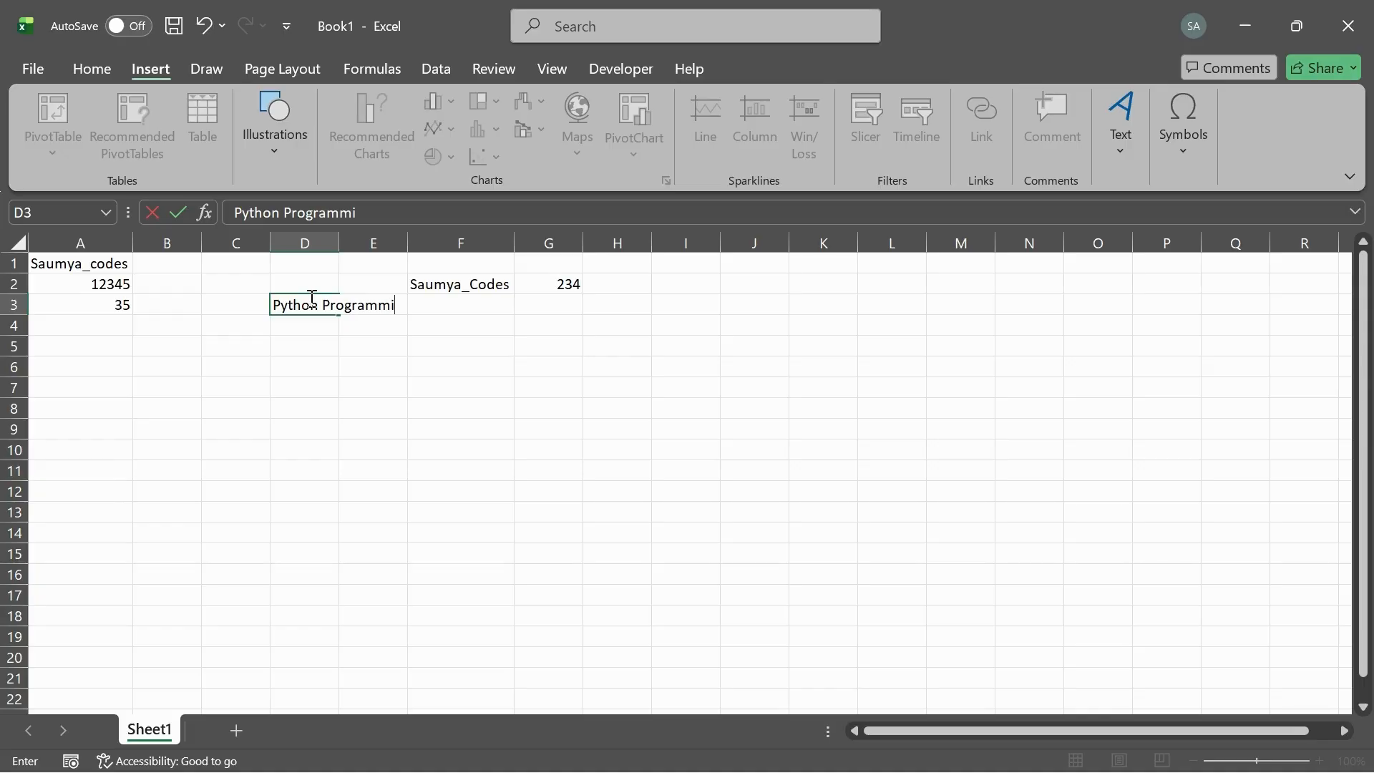
type("ng")
key("Return")
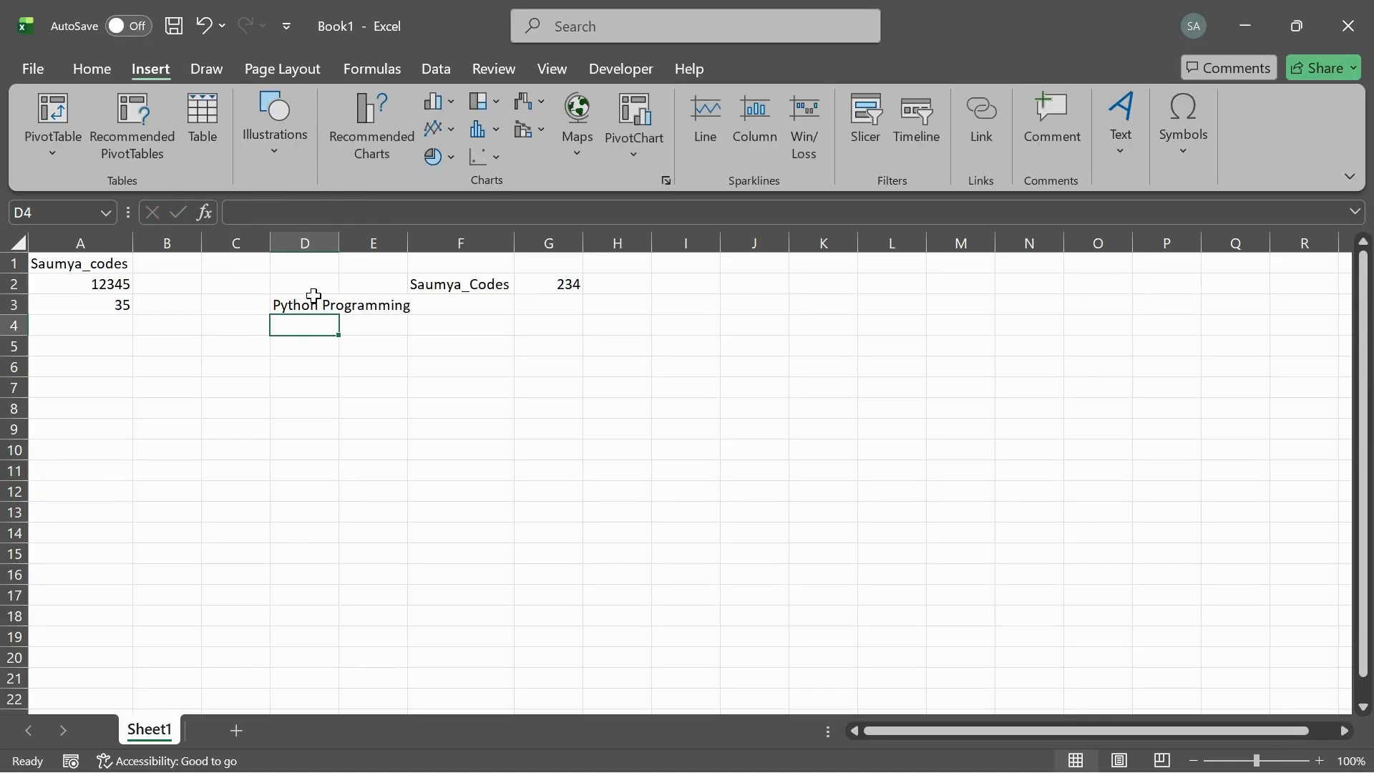
Step: Autofit column D to the width of the text in cell D3
left_click(300, 300)
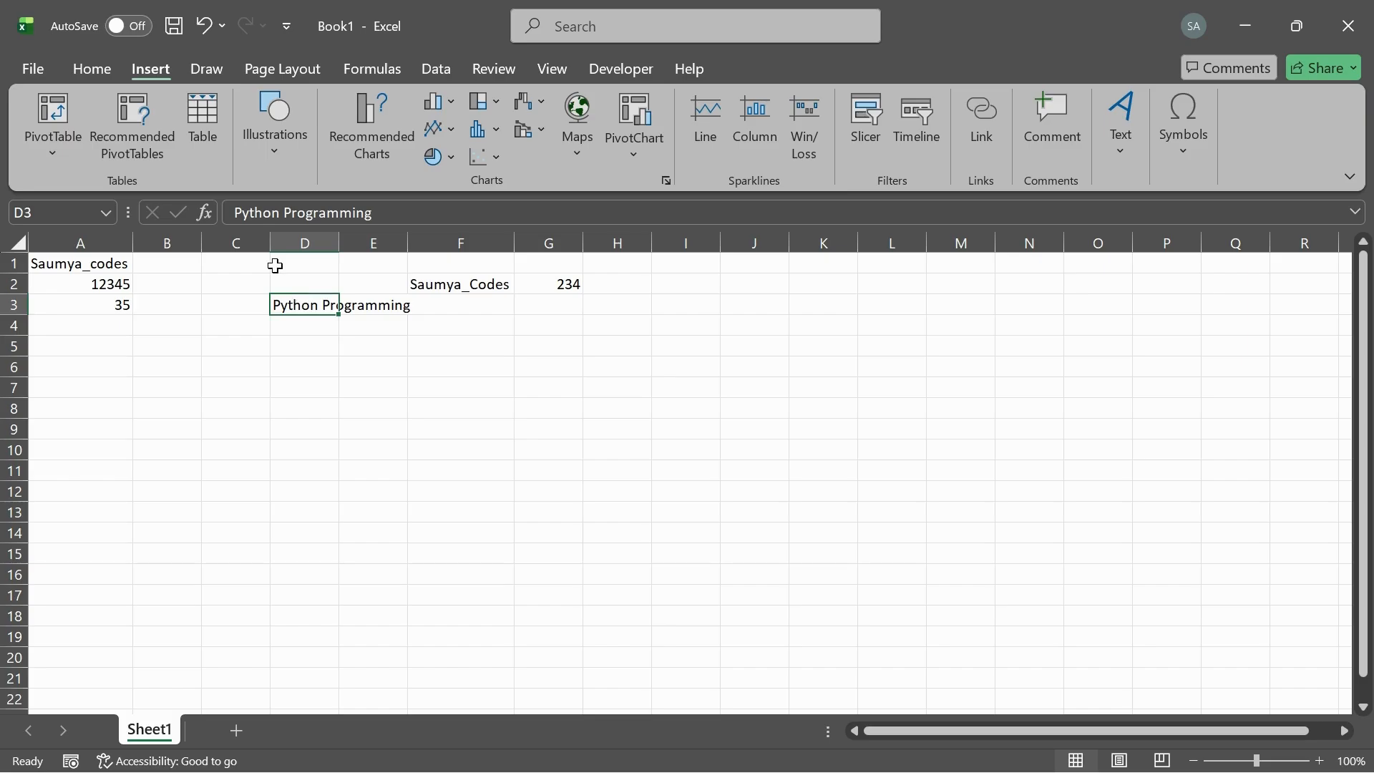
left_click(304, 241)
left_click(291, 304)
double_click(339, 244)
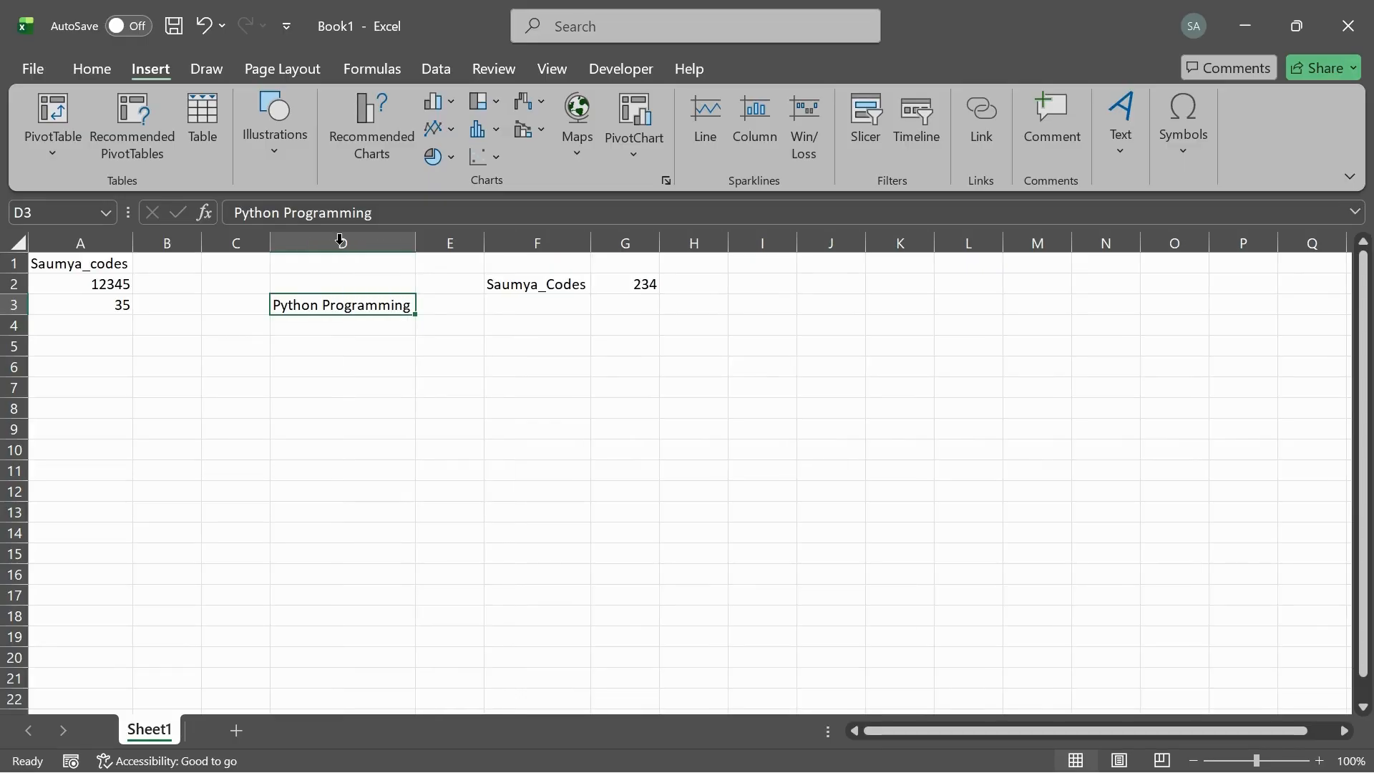
Step: Enter the longer text "Java Android JSP Microservices" in cell D4
left_click(340, 326)
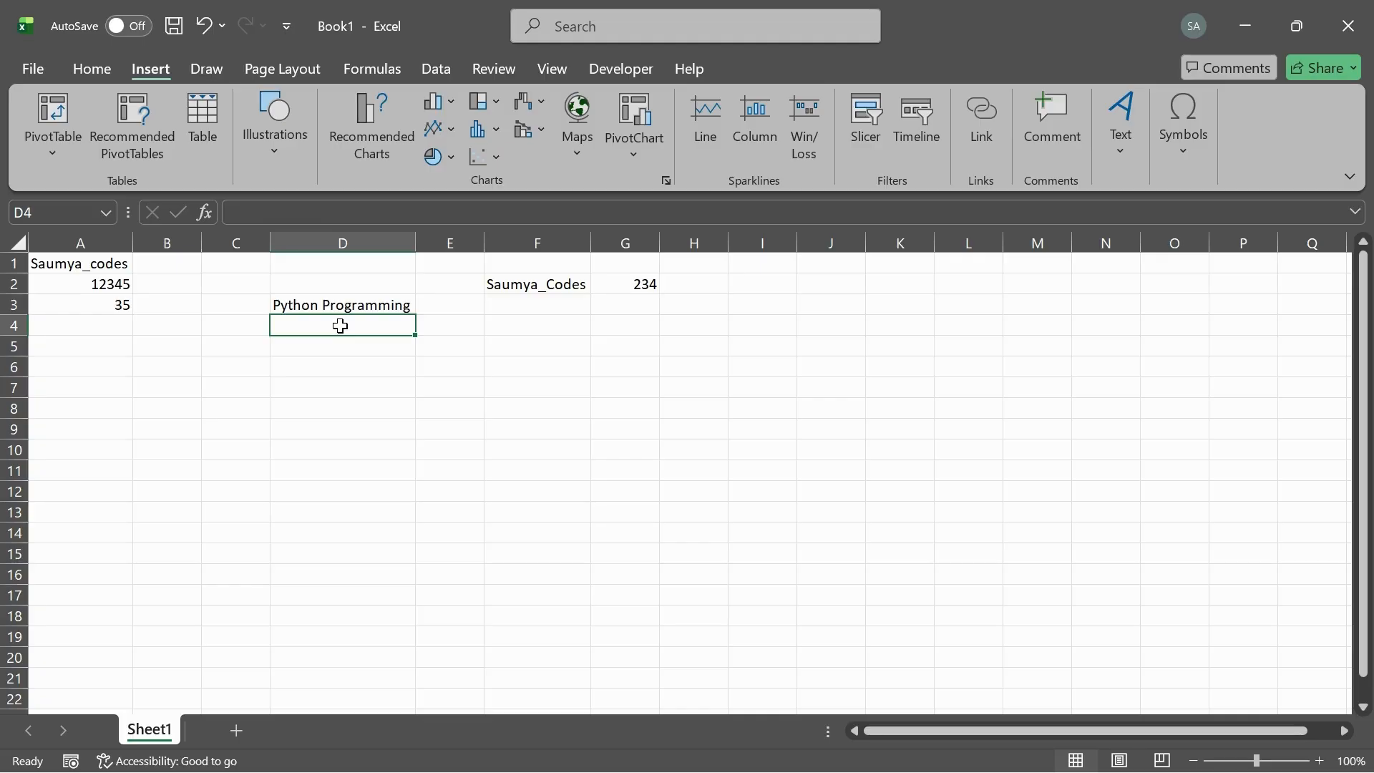
type("Java Ab")
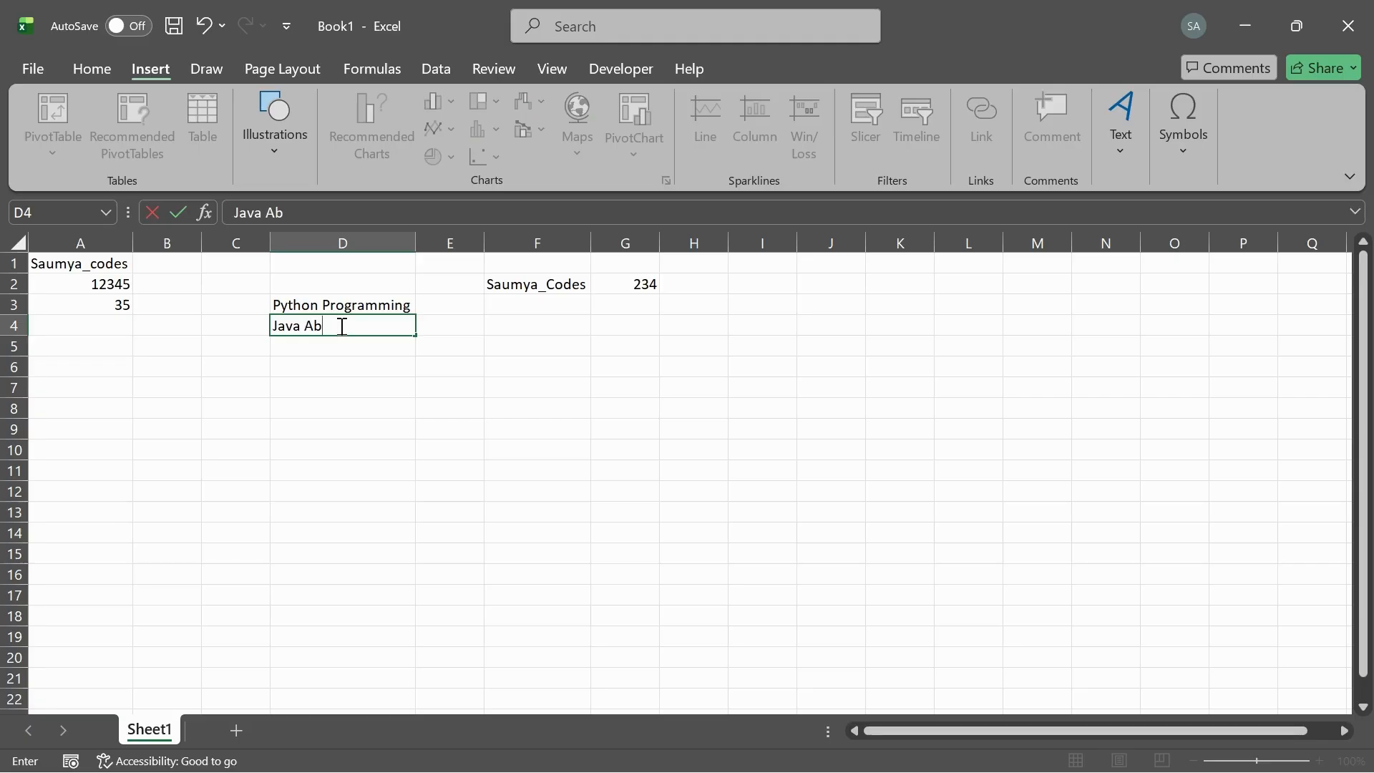
key("BackSpace")
type("ndroid JSP Micro")
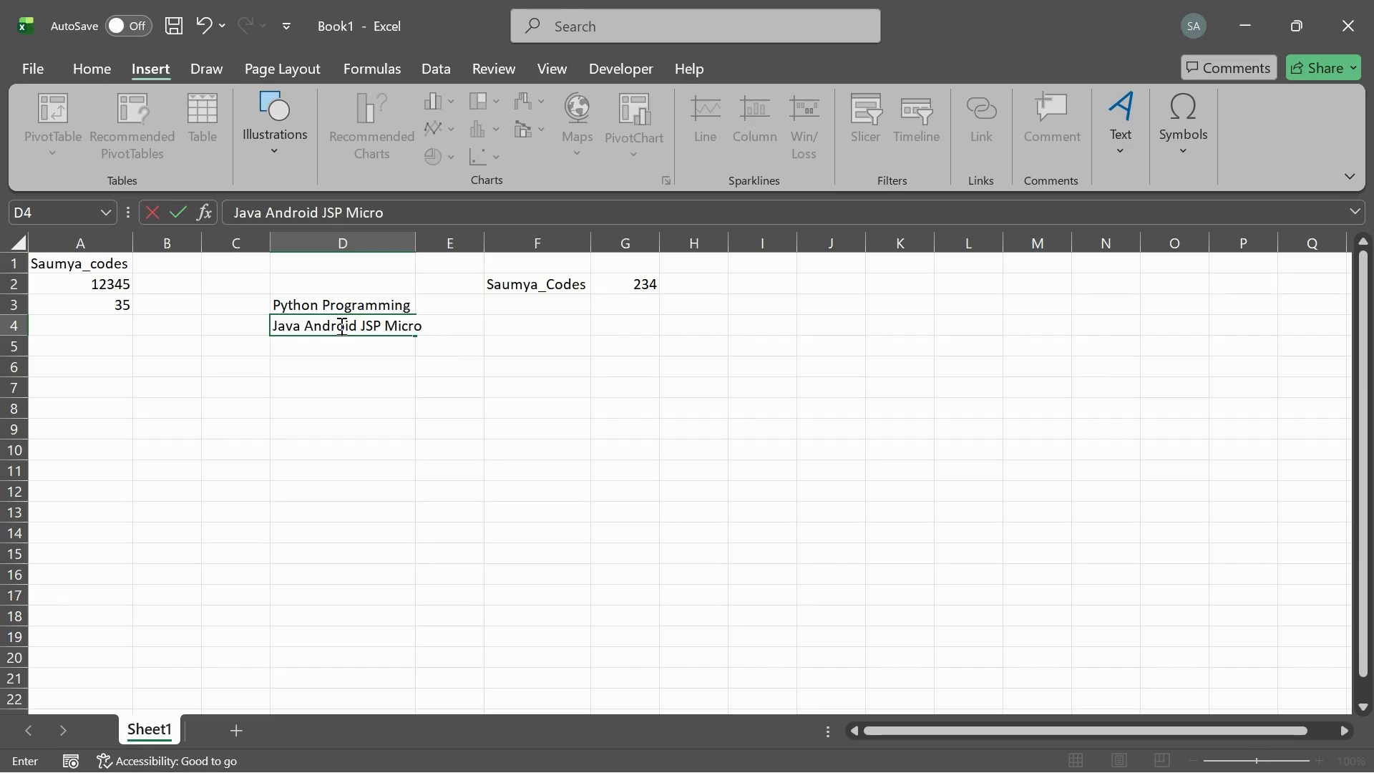
key("BackSpace")
type("ro")
key("BackSpace")
key("BackSpace")
type("oservices")
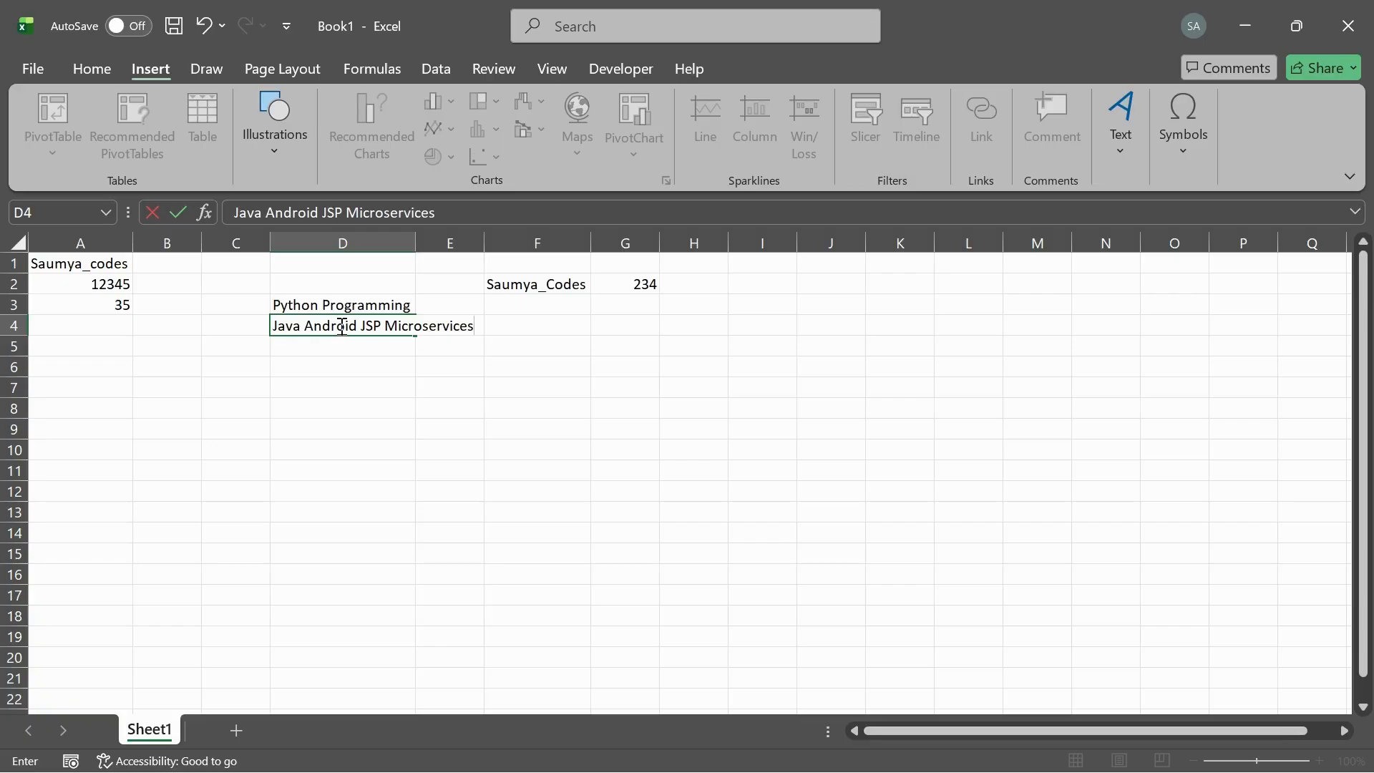
key("Return")
Step: Autofit column D again so it holds the longer text in D4, and move to the empty cell D5
left_click(389, 305)
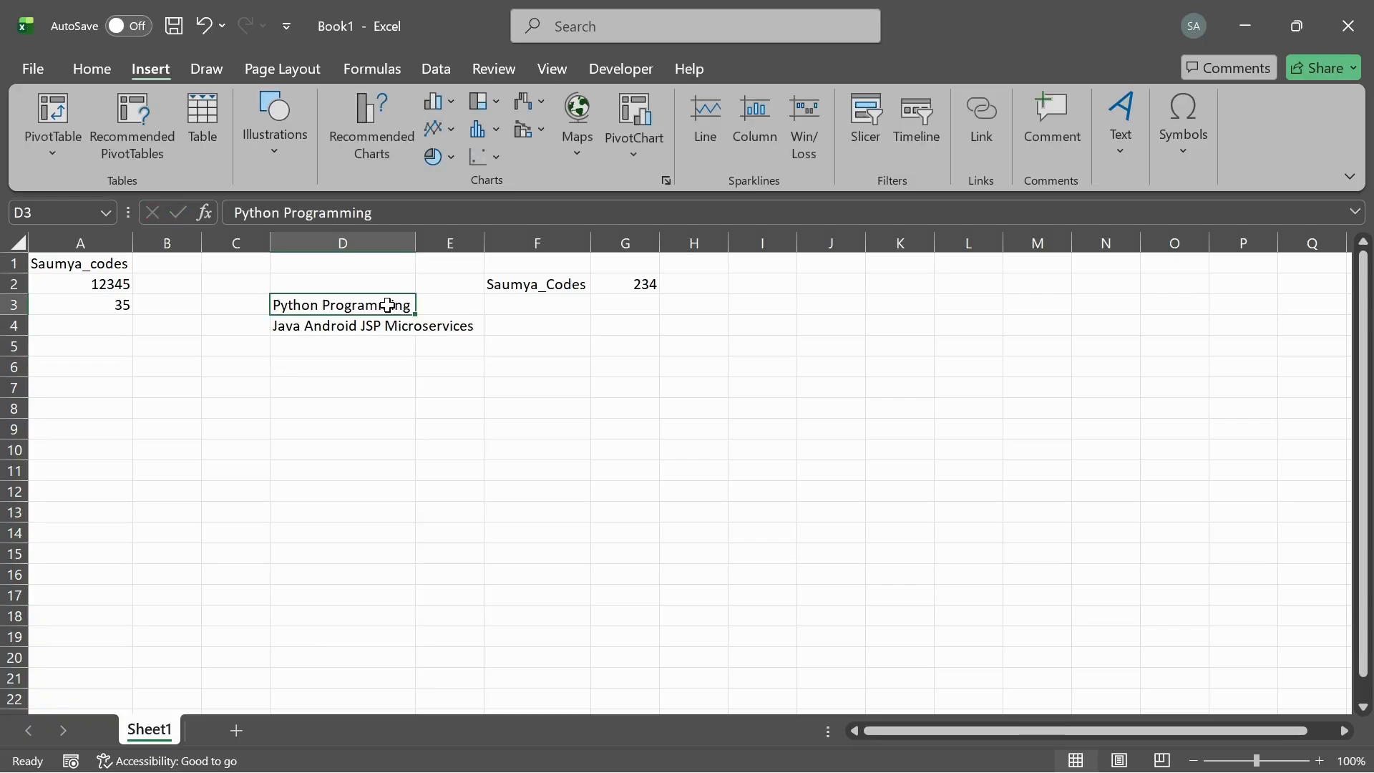
left_click(385, 325)
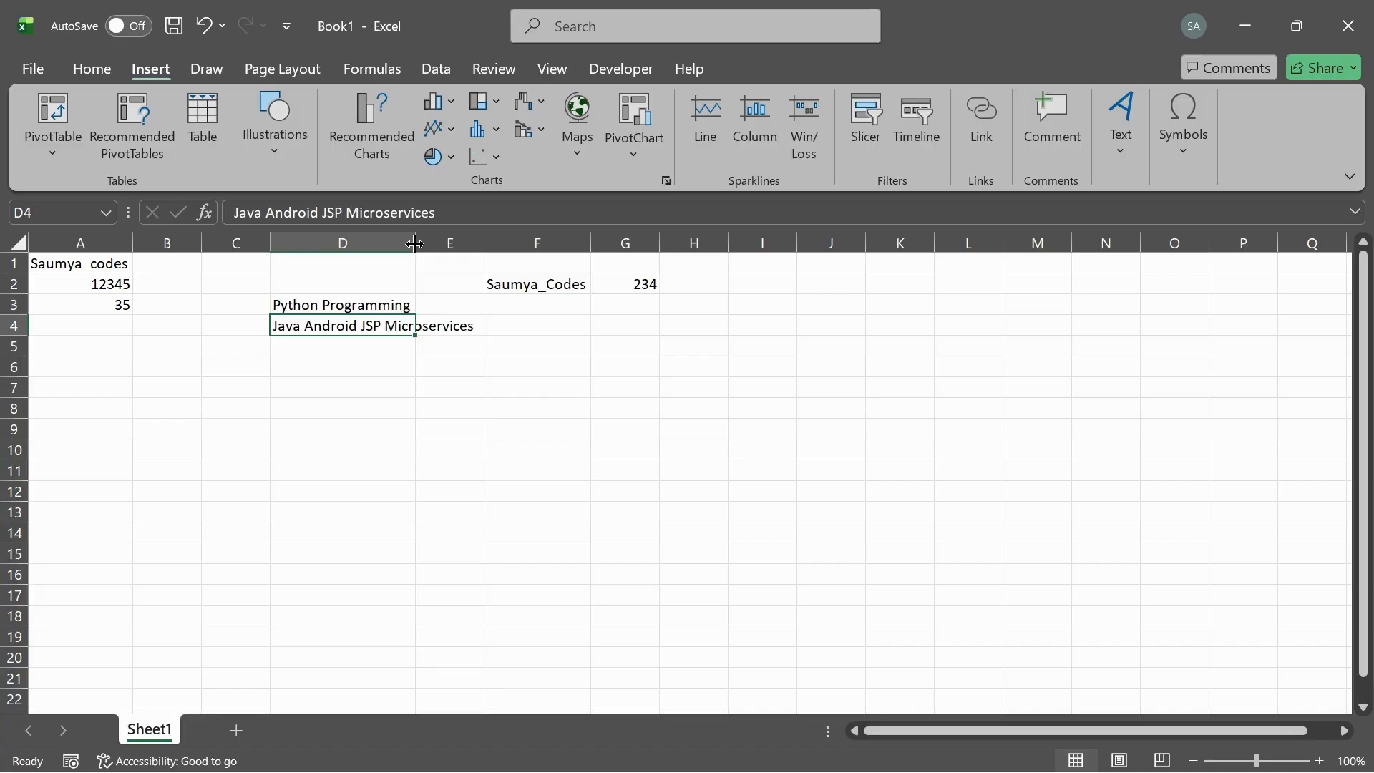
double_click(416, 244)
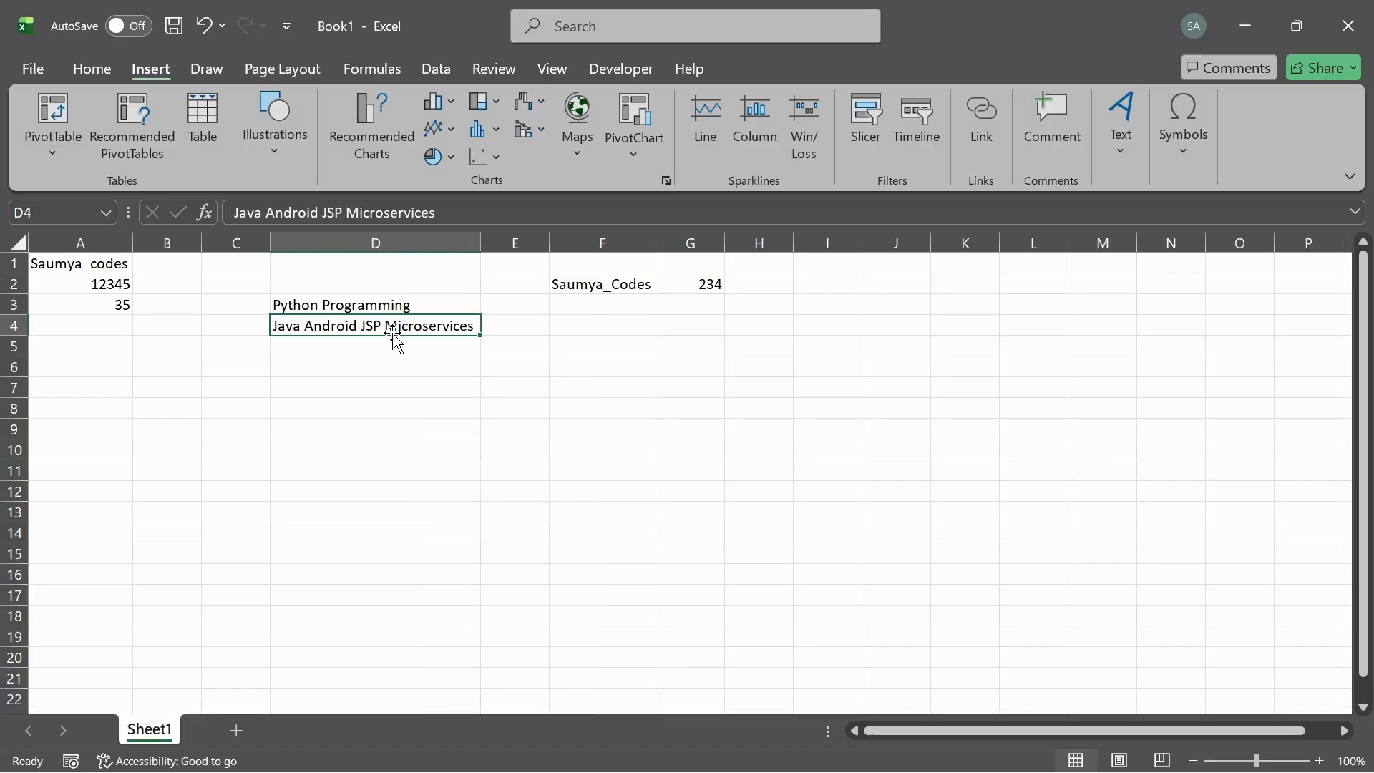
left_click(383, 351)
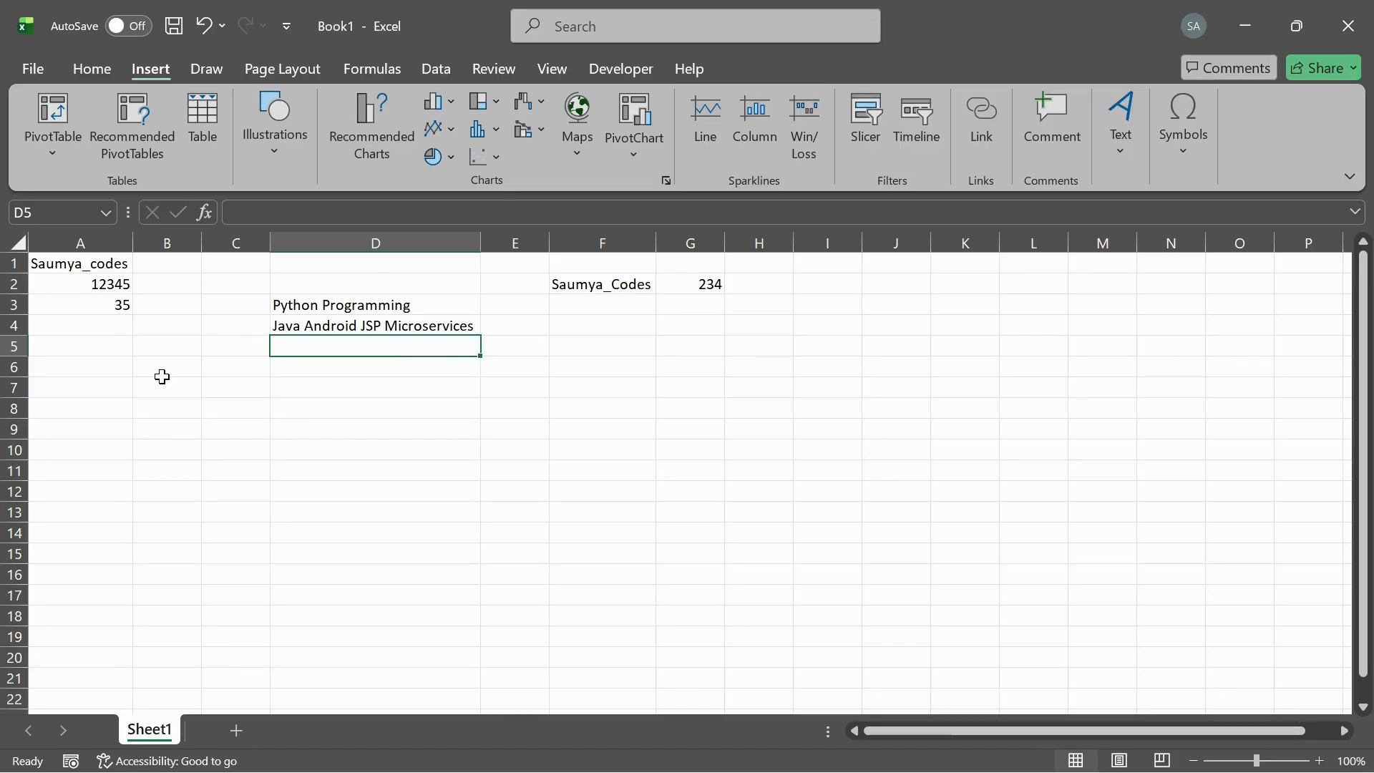
Step: Add three new worksheets, Sheet2, Sheet3 and Sheet4, to the workbook
left_click_drag(270, 247, 271, 249)
left_click(254, 262)
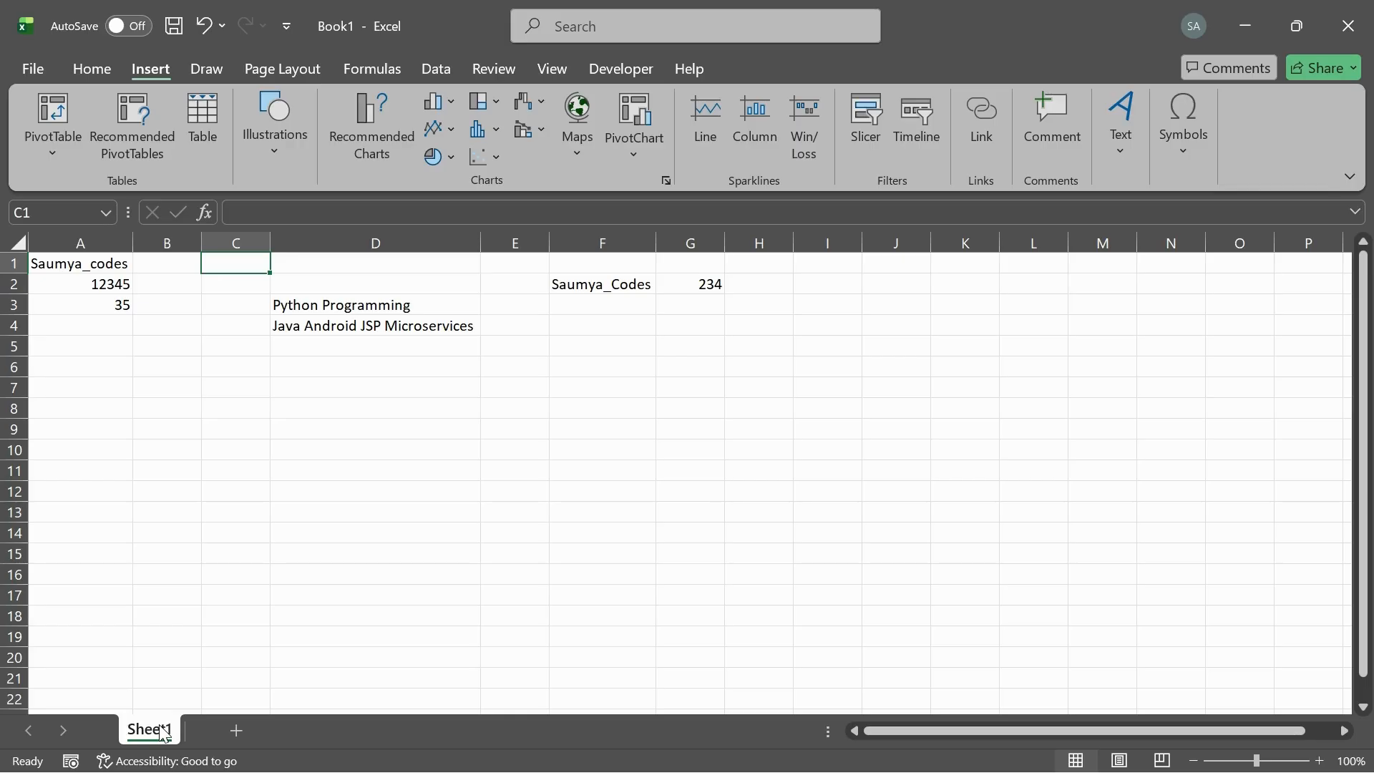
left_click(237, 731)
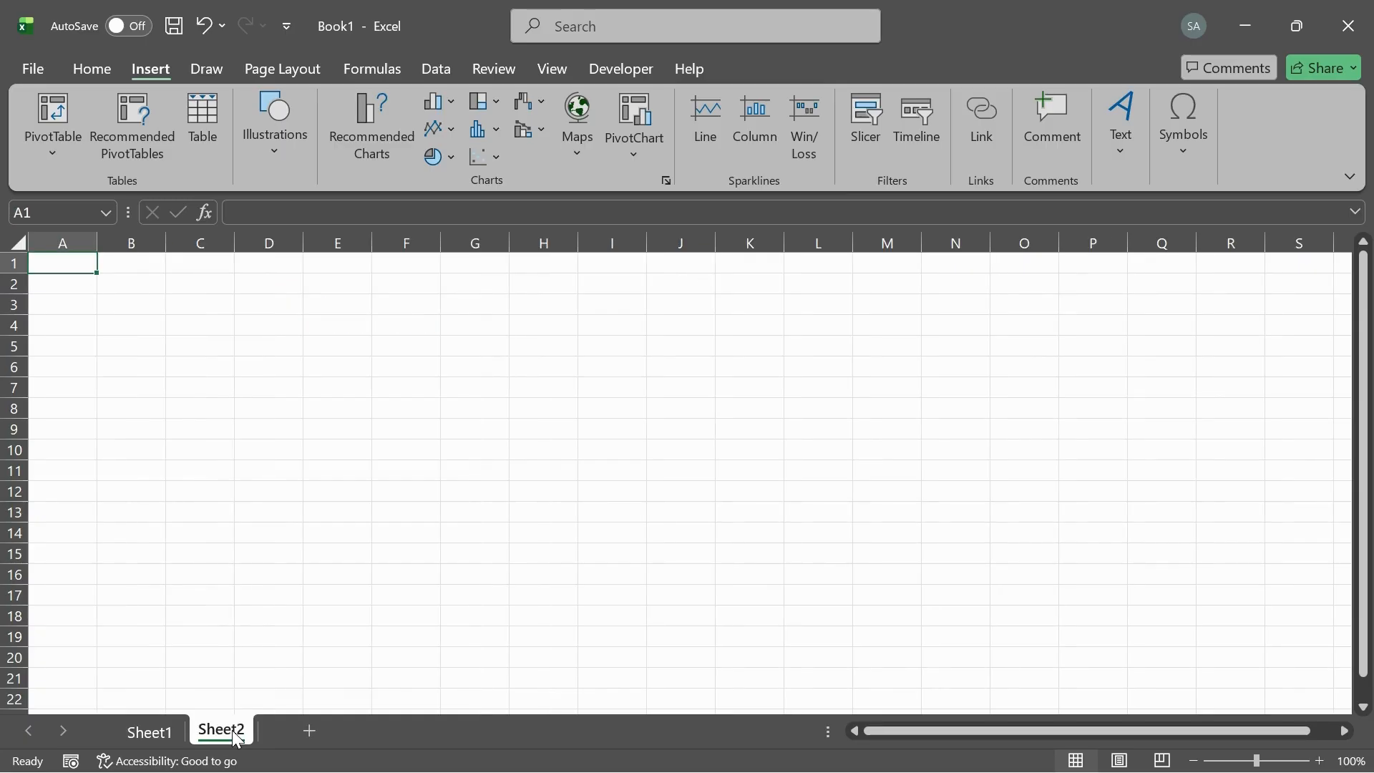
left_click(308, 729)
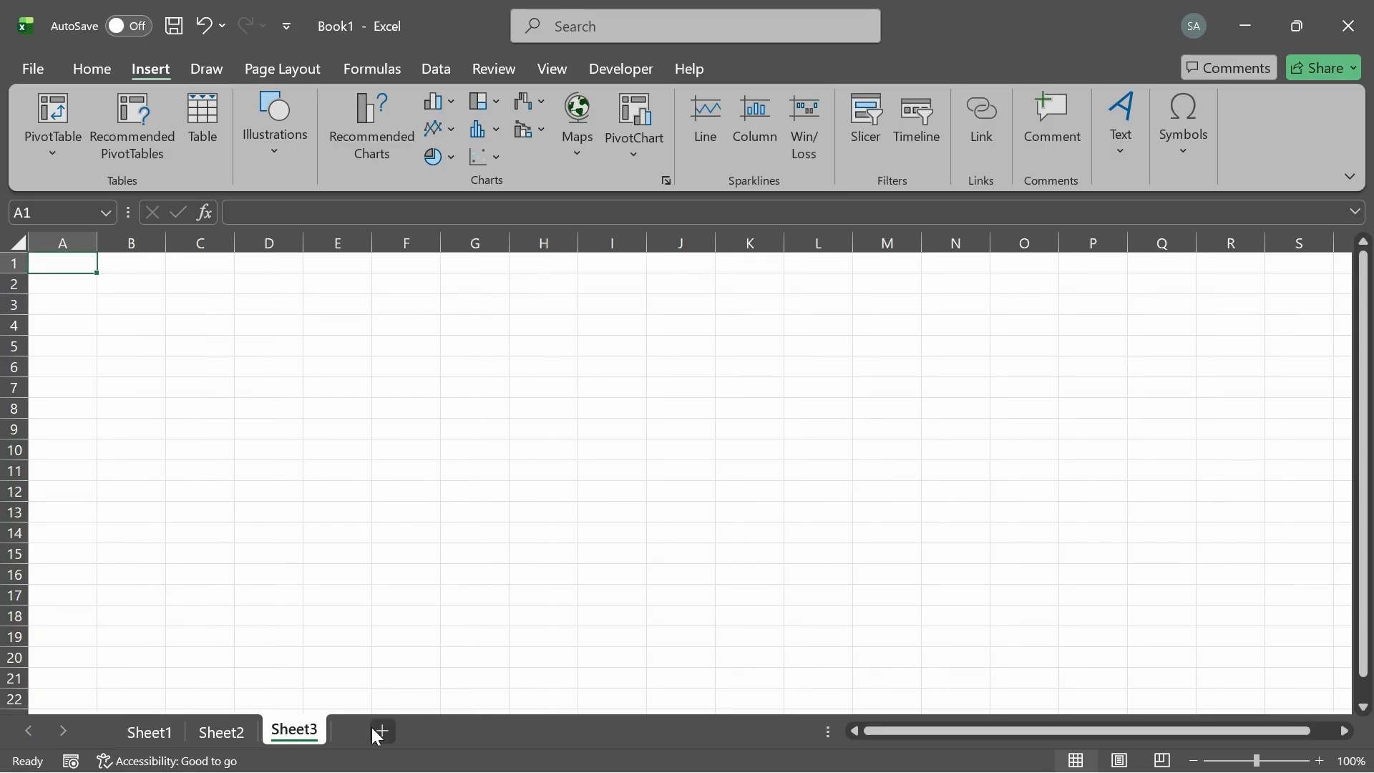
left_click(373, 728)
Step: Rename the worksheet Sheet1 as "Introduction of Excel"
left_click(143, 732)
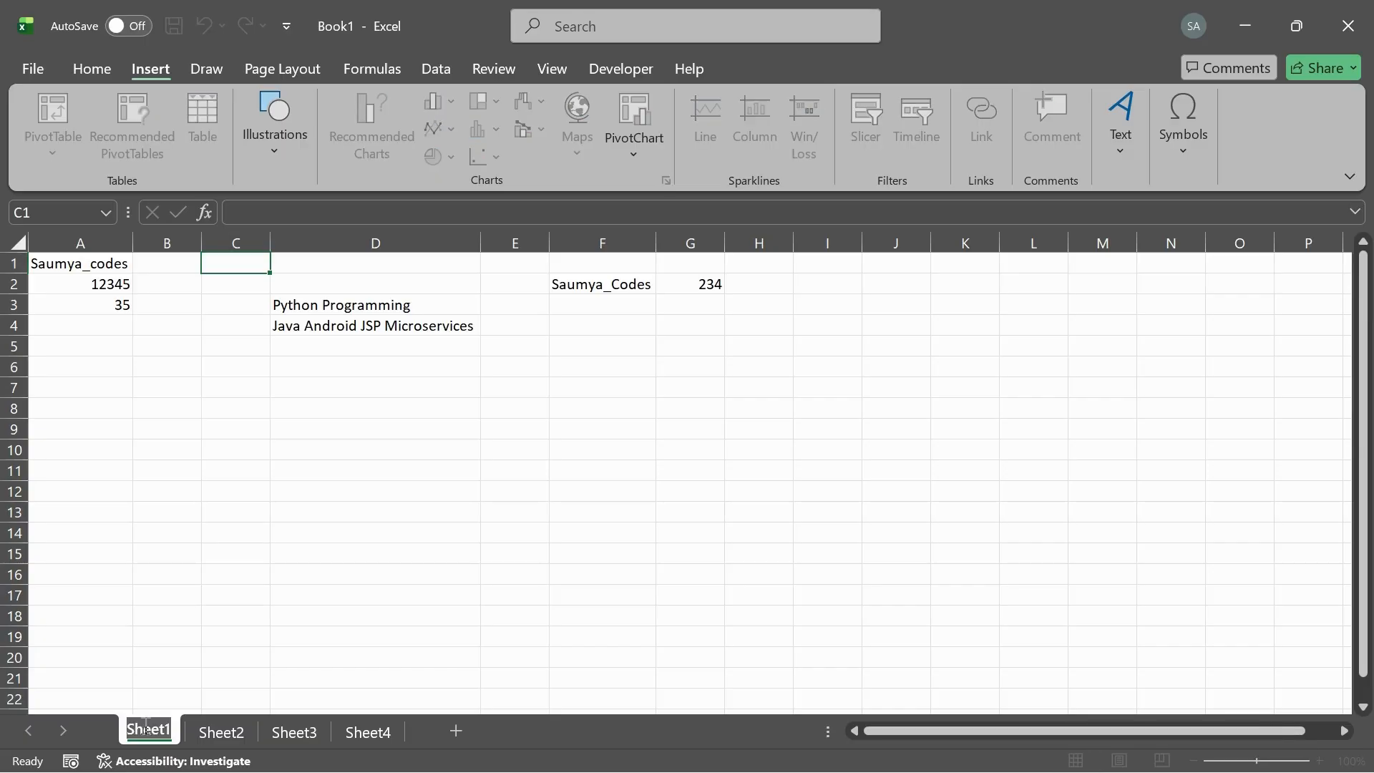
left_click(235, 636)
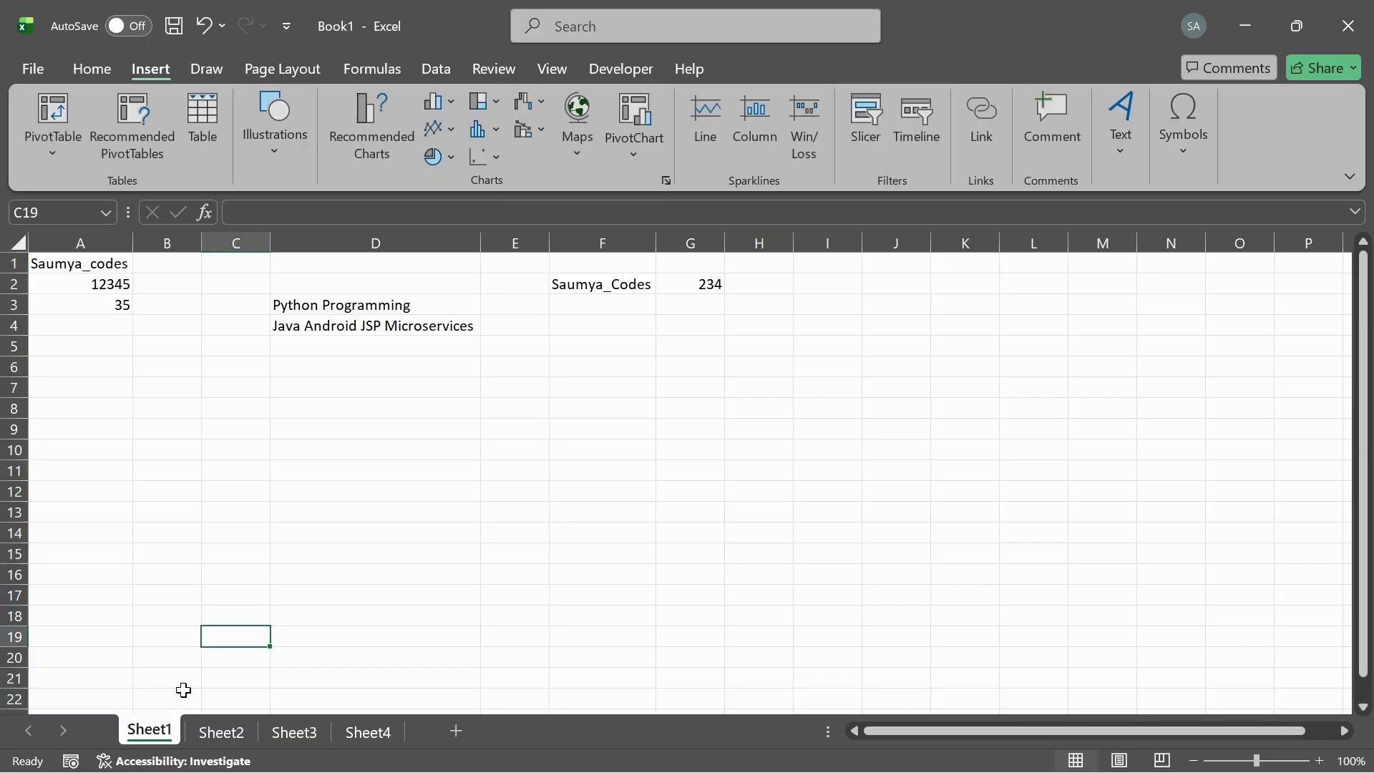
right_click(152, 740)
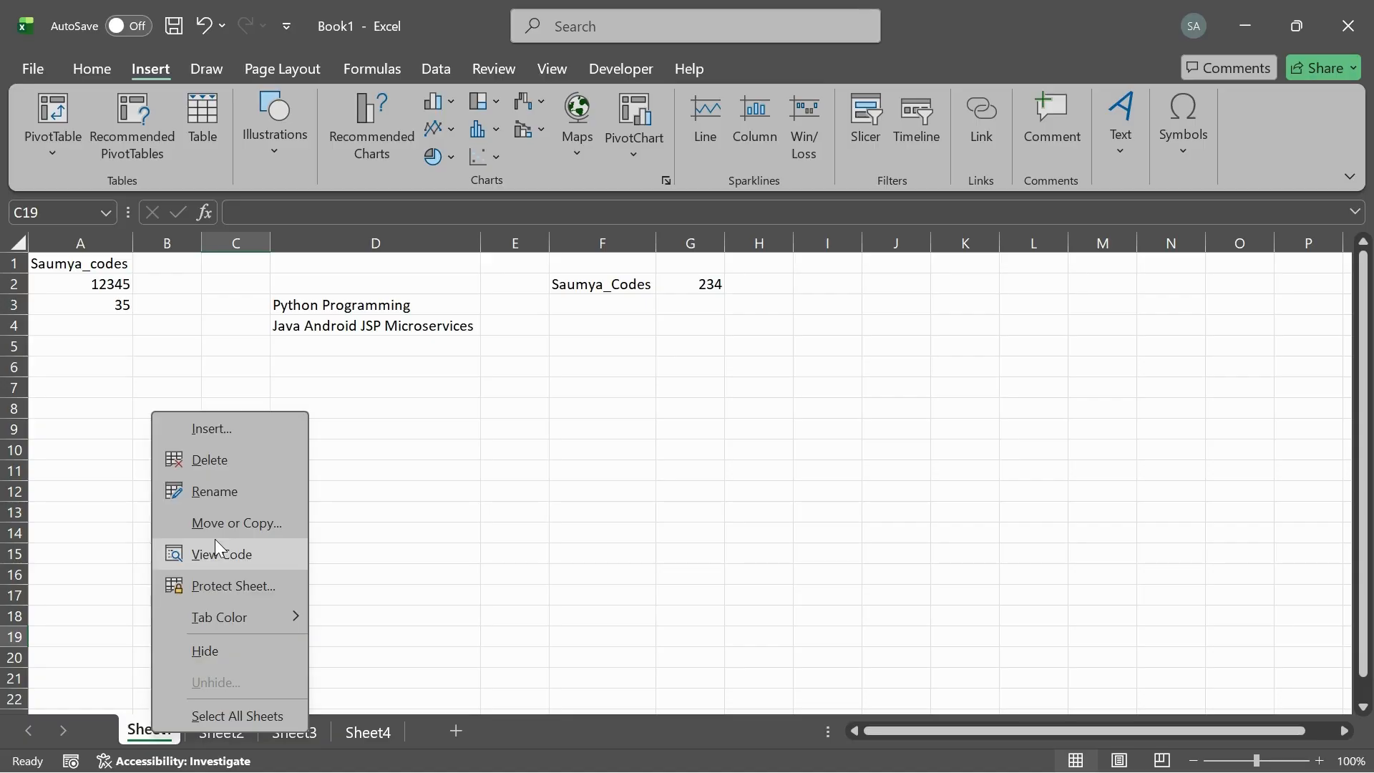
left_click(227, 491)
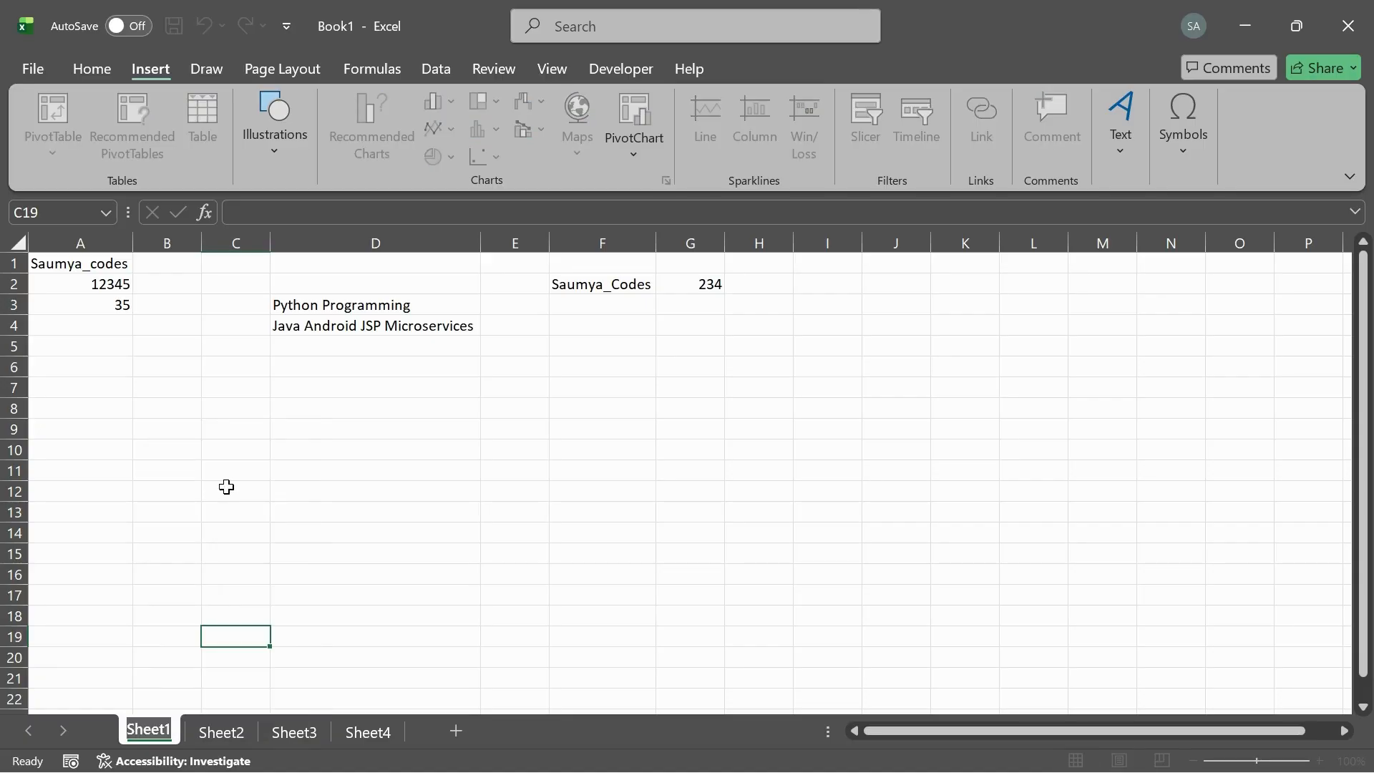
type("Intri")
key("Return")
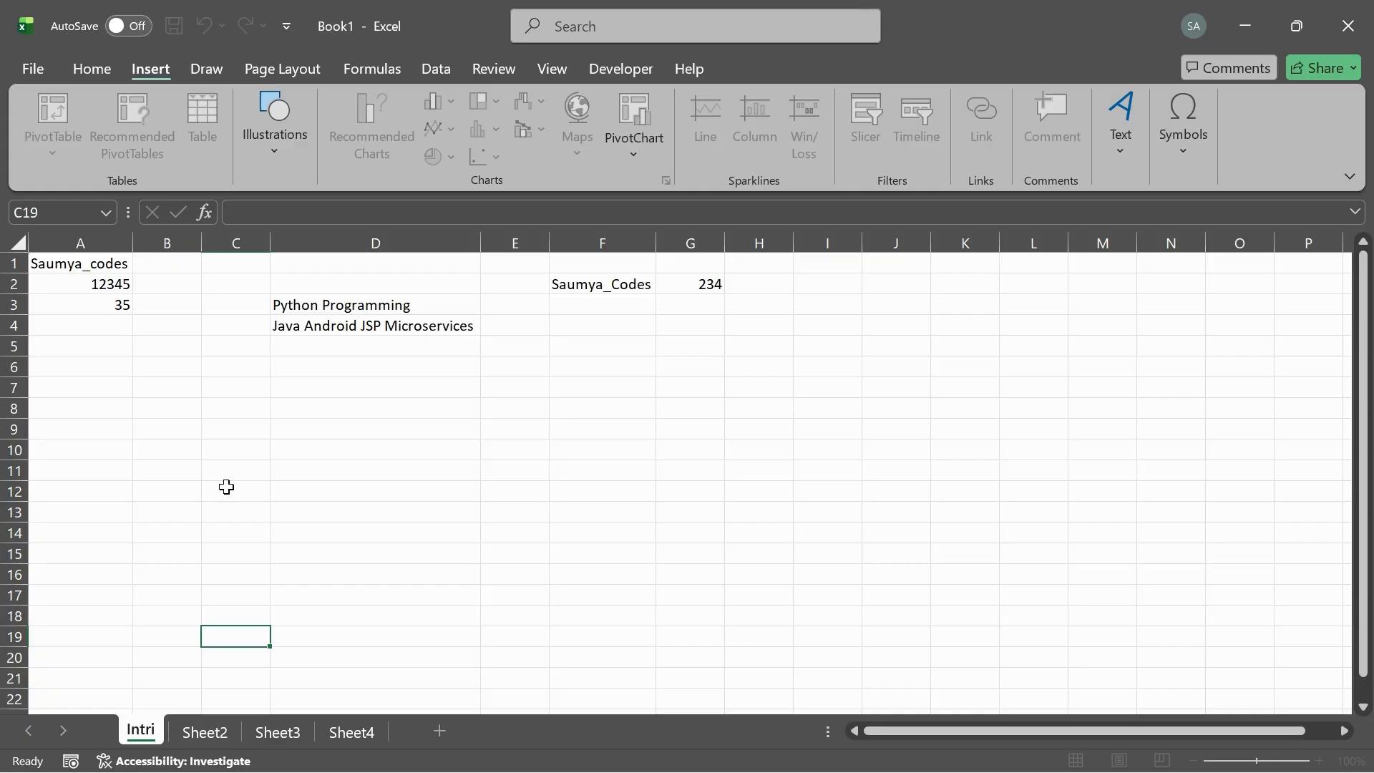
type("oduction of")
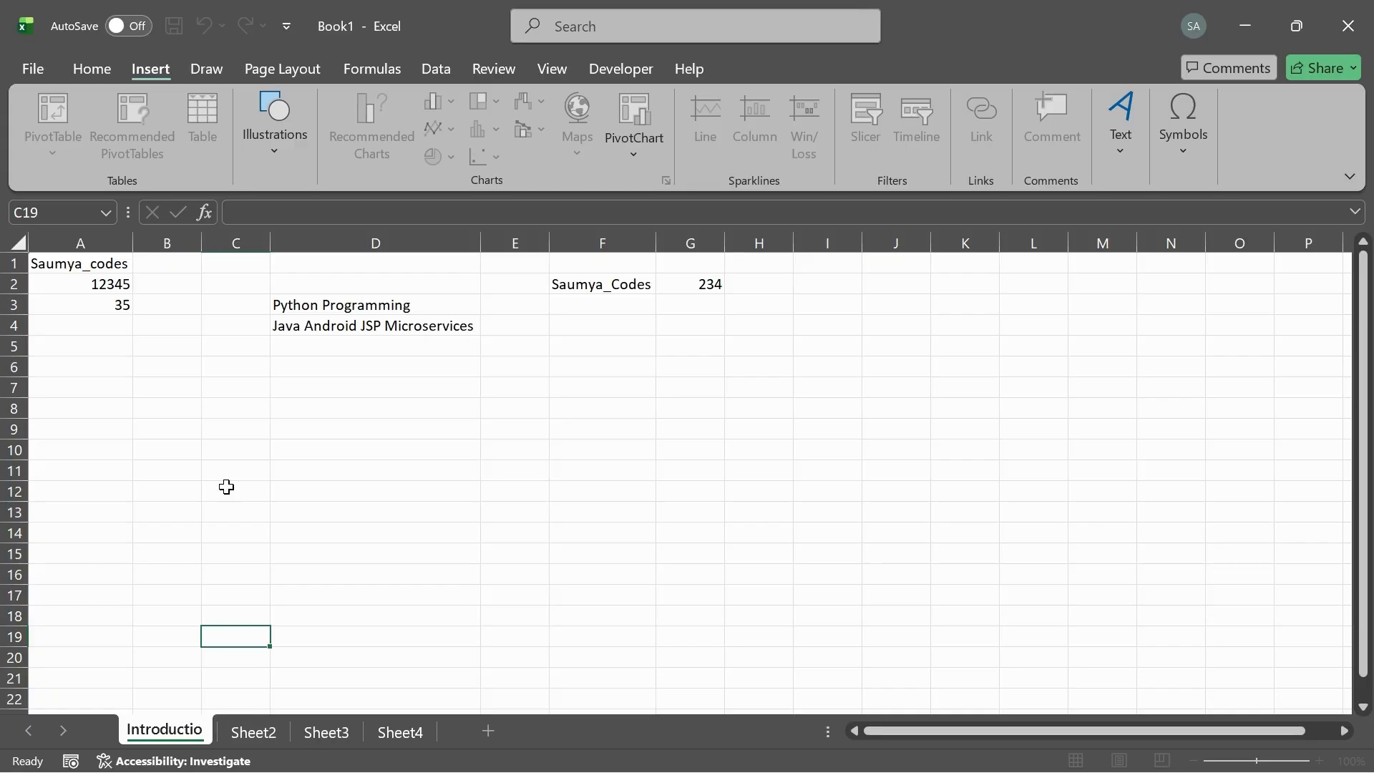
type("Excel")
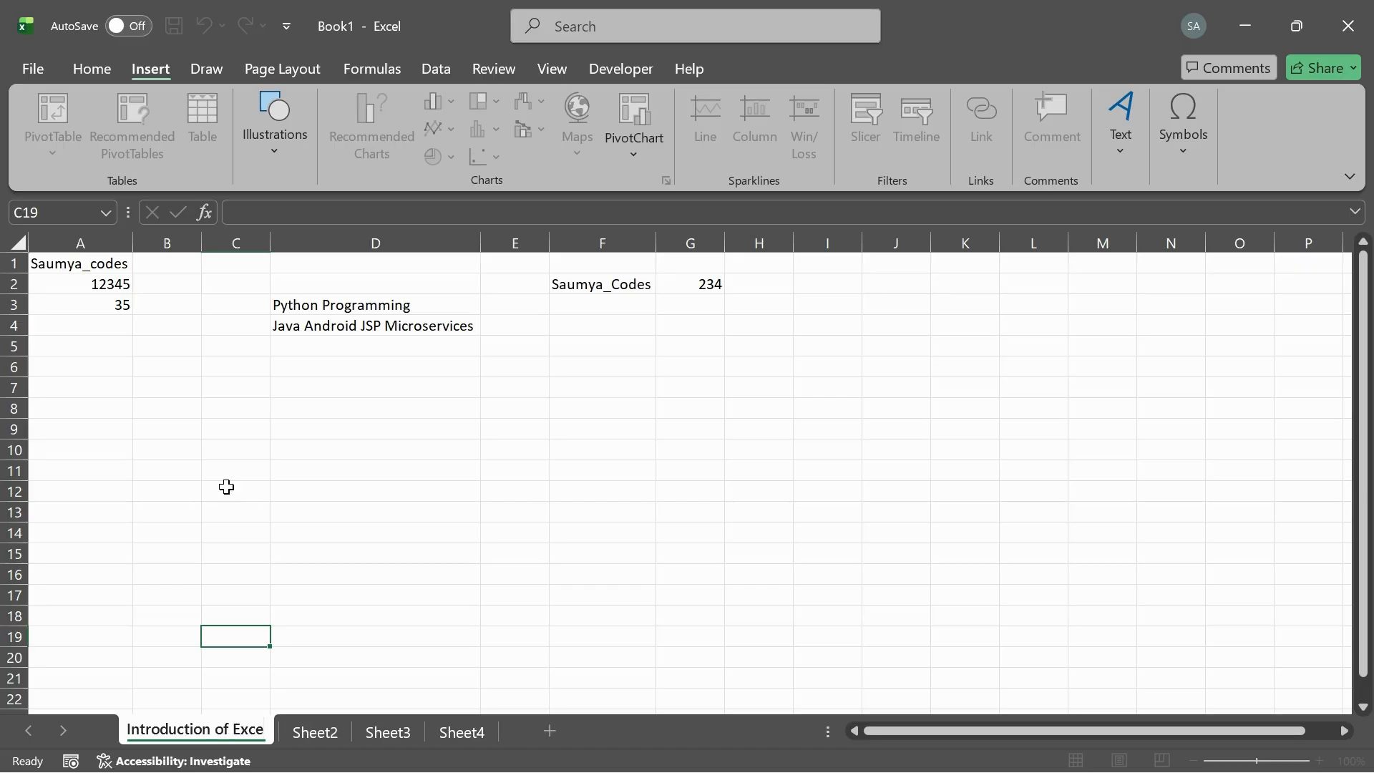
key("Return")
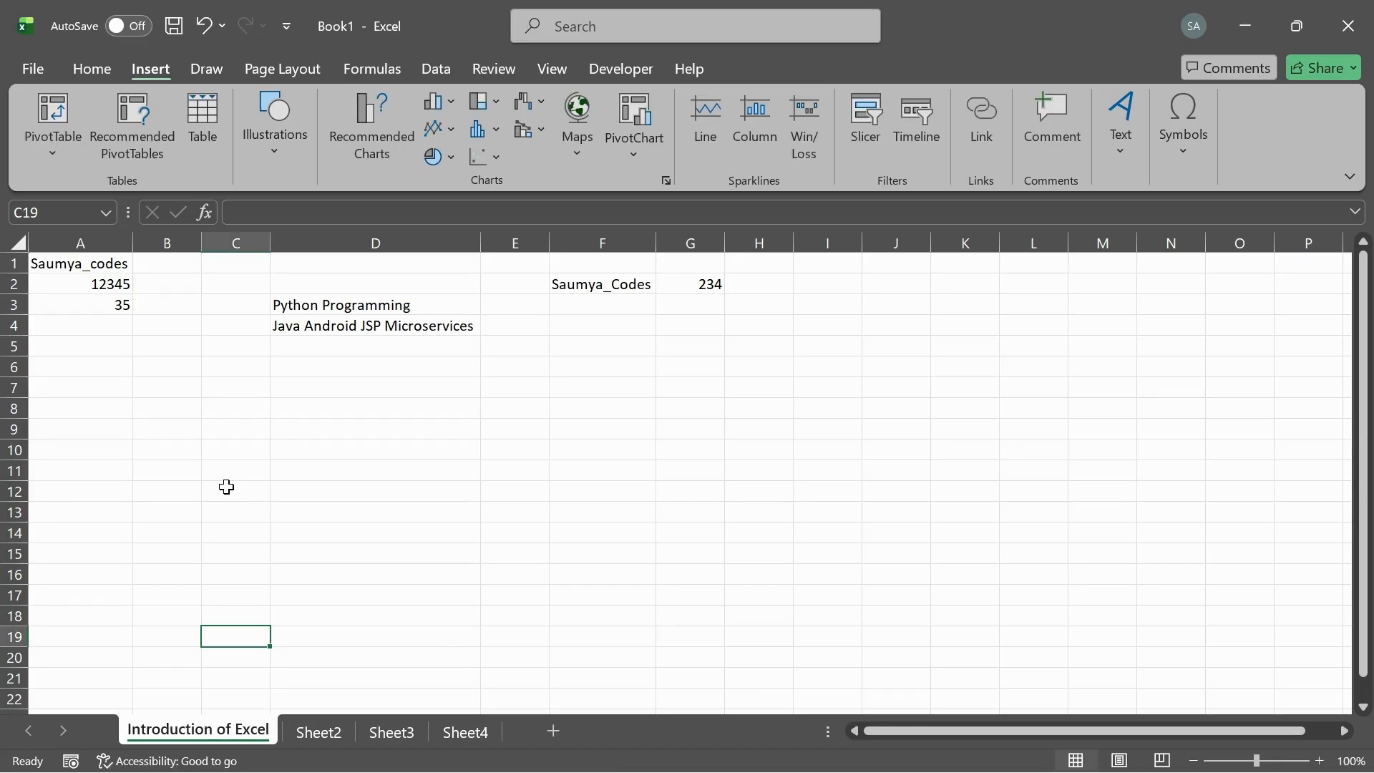
Step: On Sheet2, enter the headings "Sno" in cell A1 and "Technology" in cell B1
left_click(321, 730)
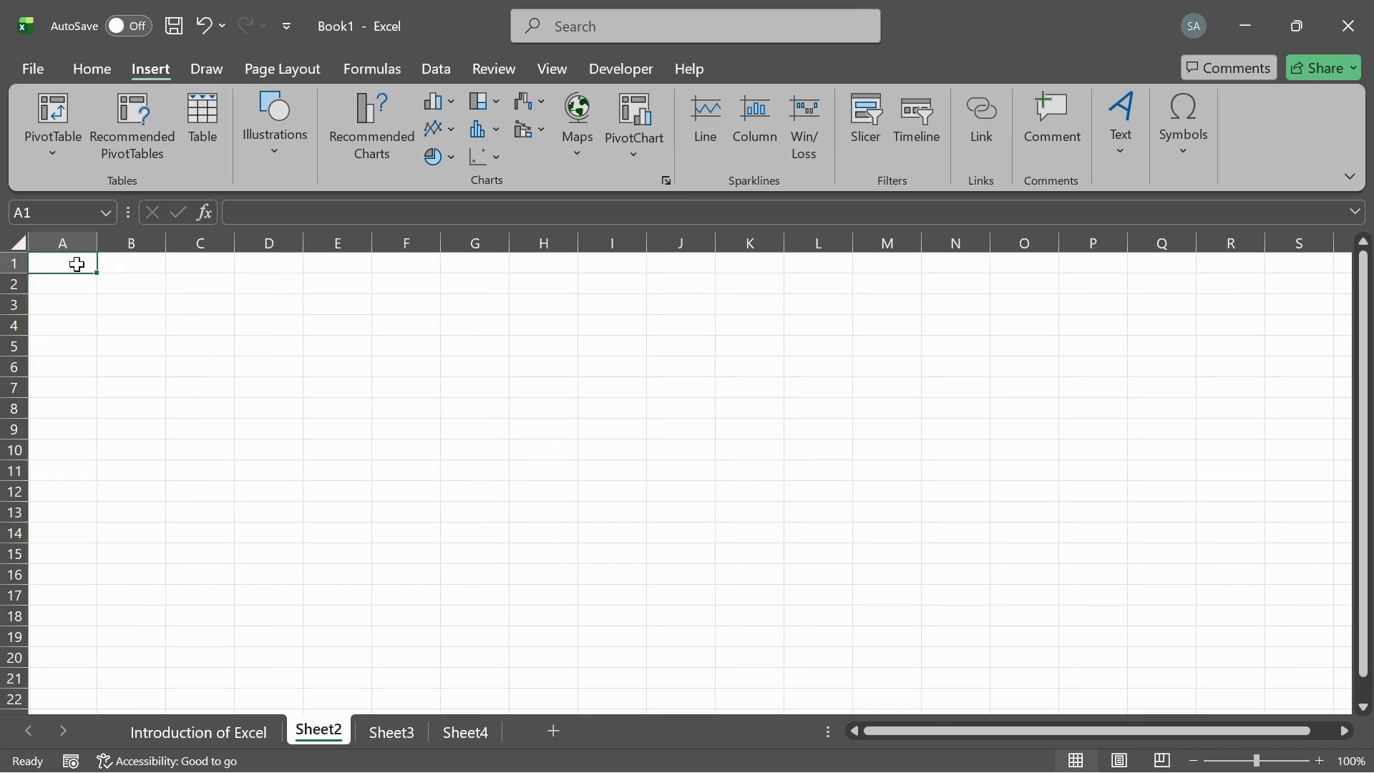
type("Sno")
key("Tab")
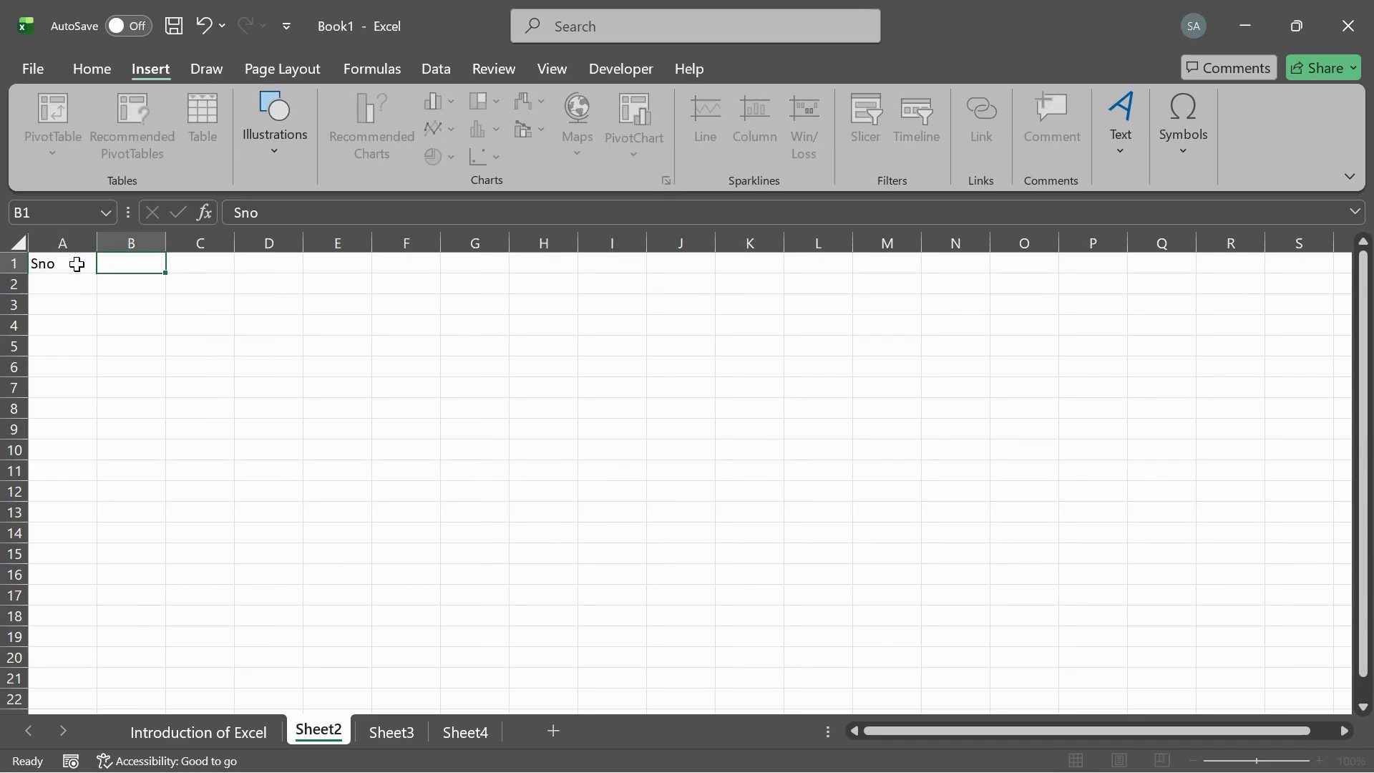
type("N")
type("echno")
type("logy")
key("Tab")
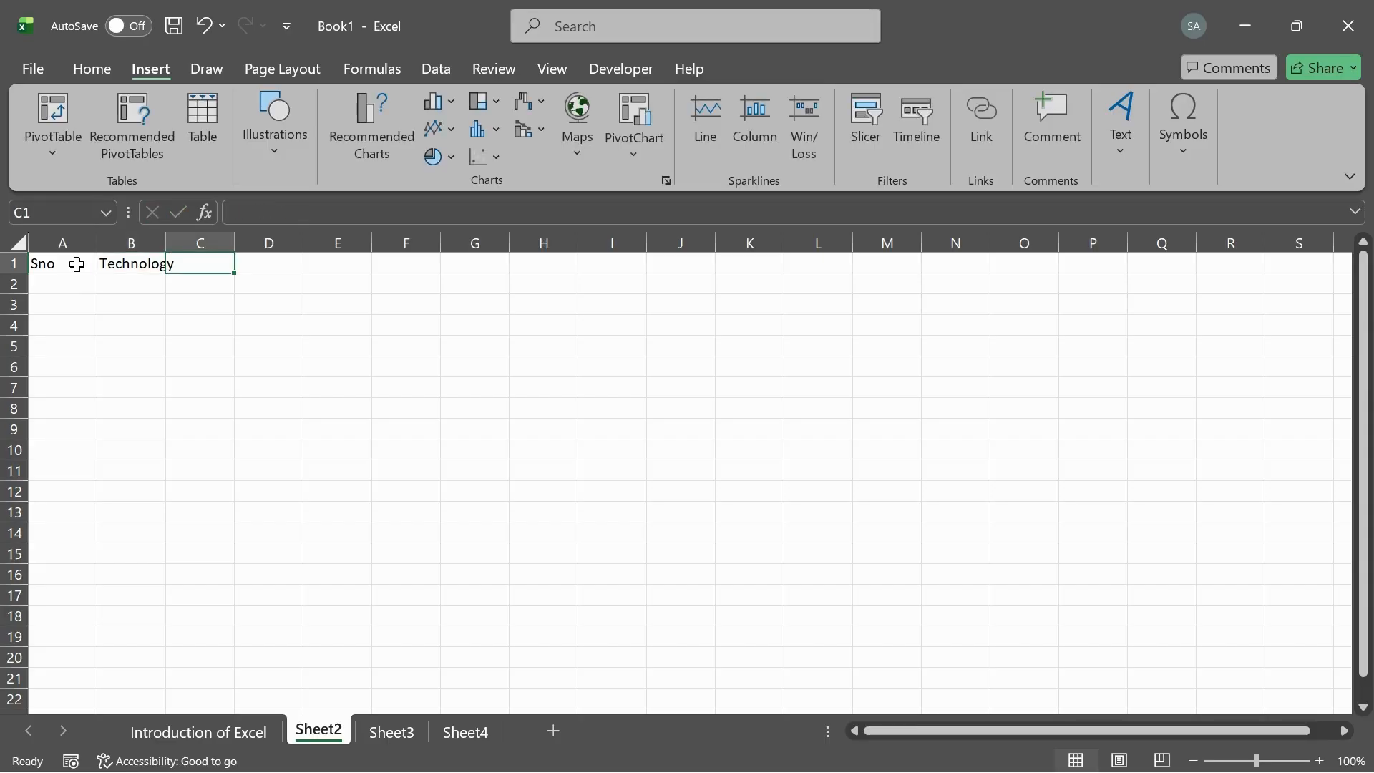
Step: Autofit column B to the Technology heading and enter the heading "Tutorials" in cell C1
double_click(166, 244)
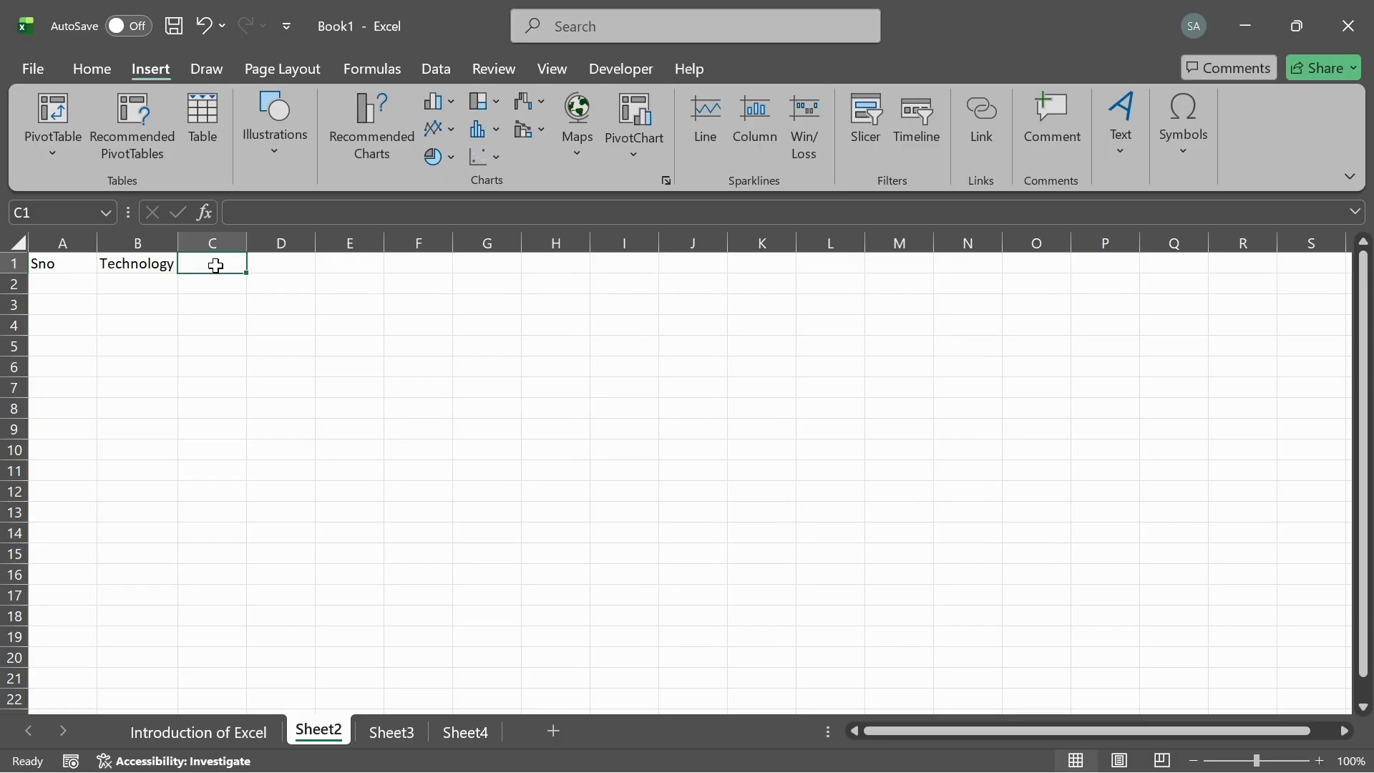
type("Tutorial")
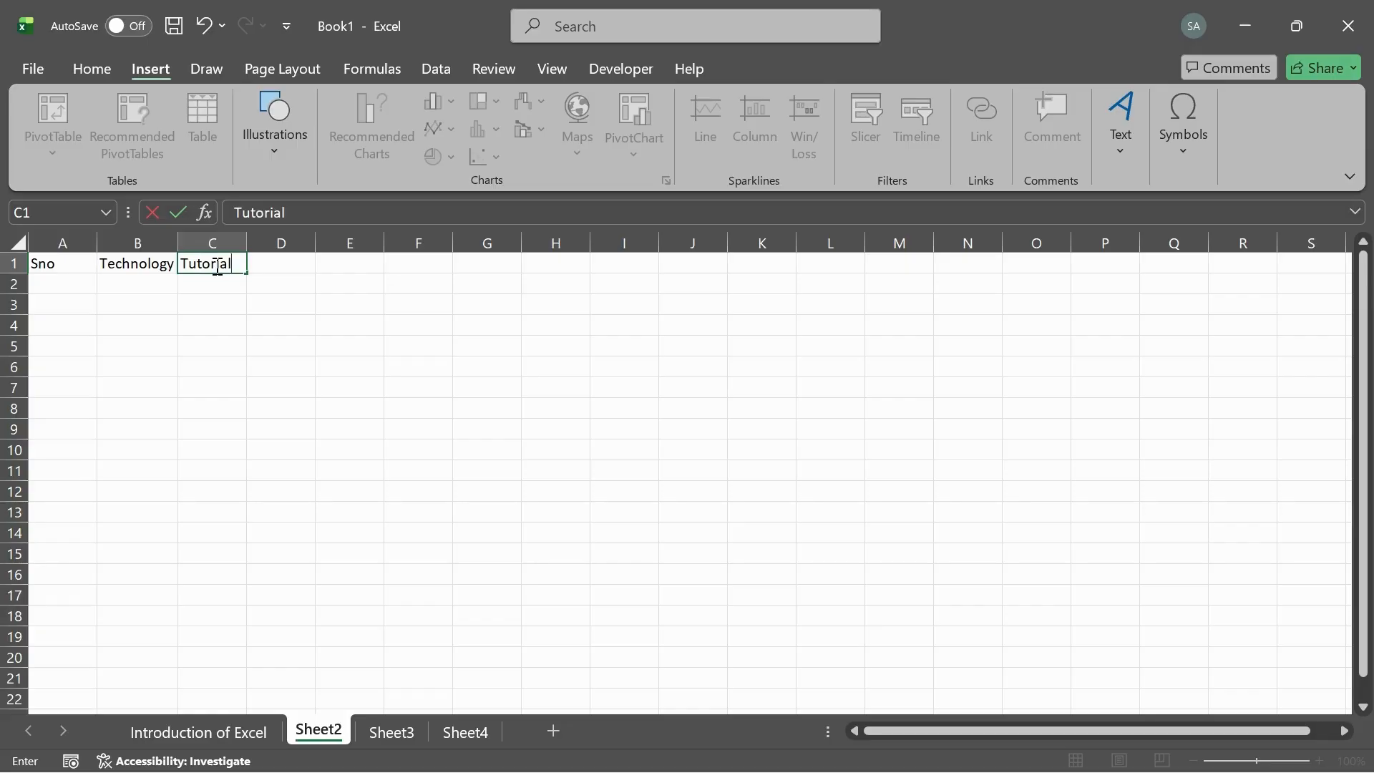
type("s")
key("Tab")
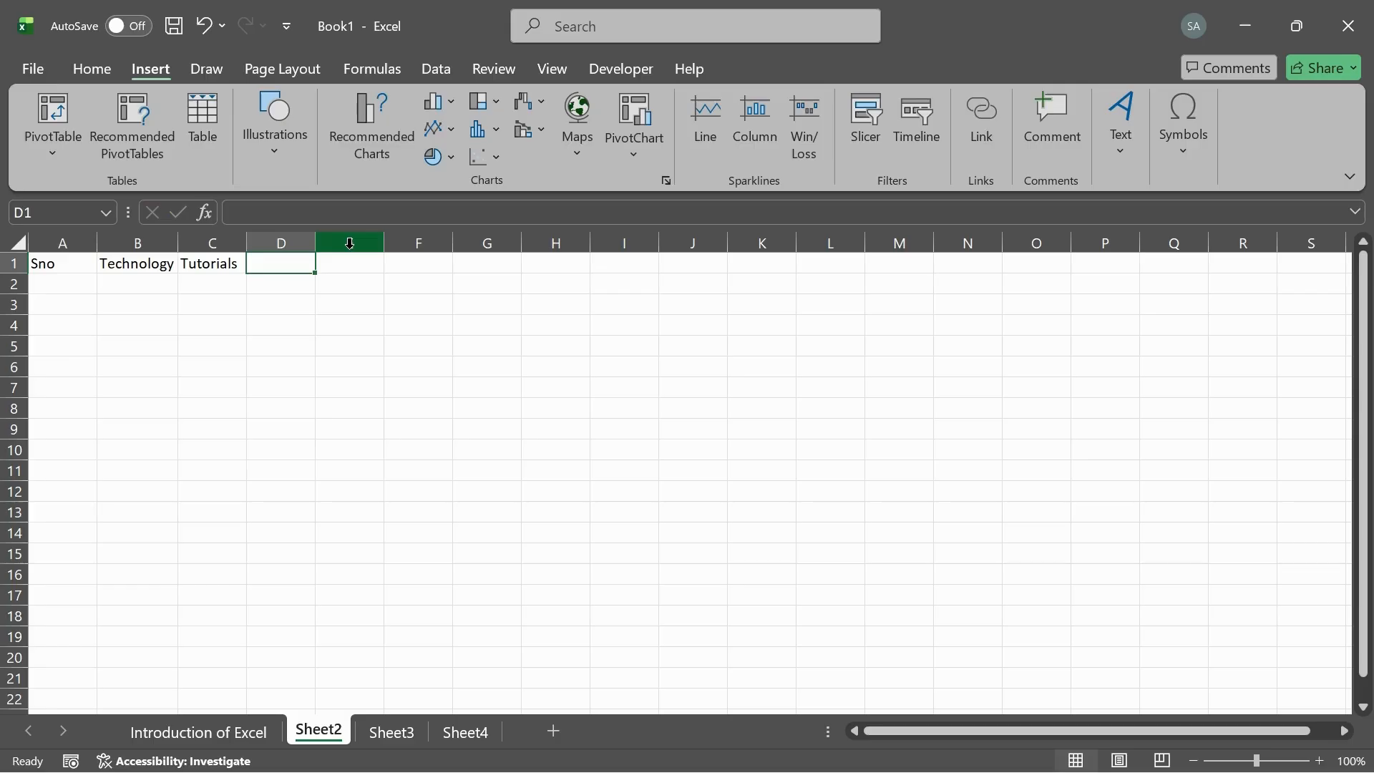
Step: Fill row 2 with 1 under Sno, "Python" under Technology and the tutorial channel's name under Tutorials
left_click(51, 283)
type("1")
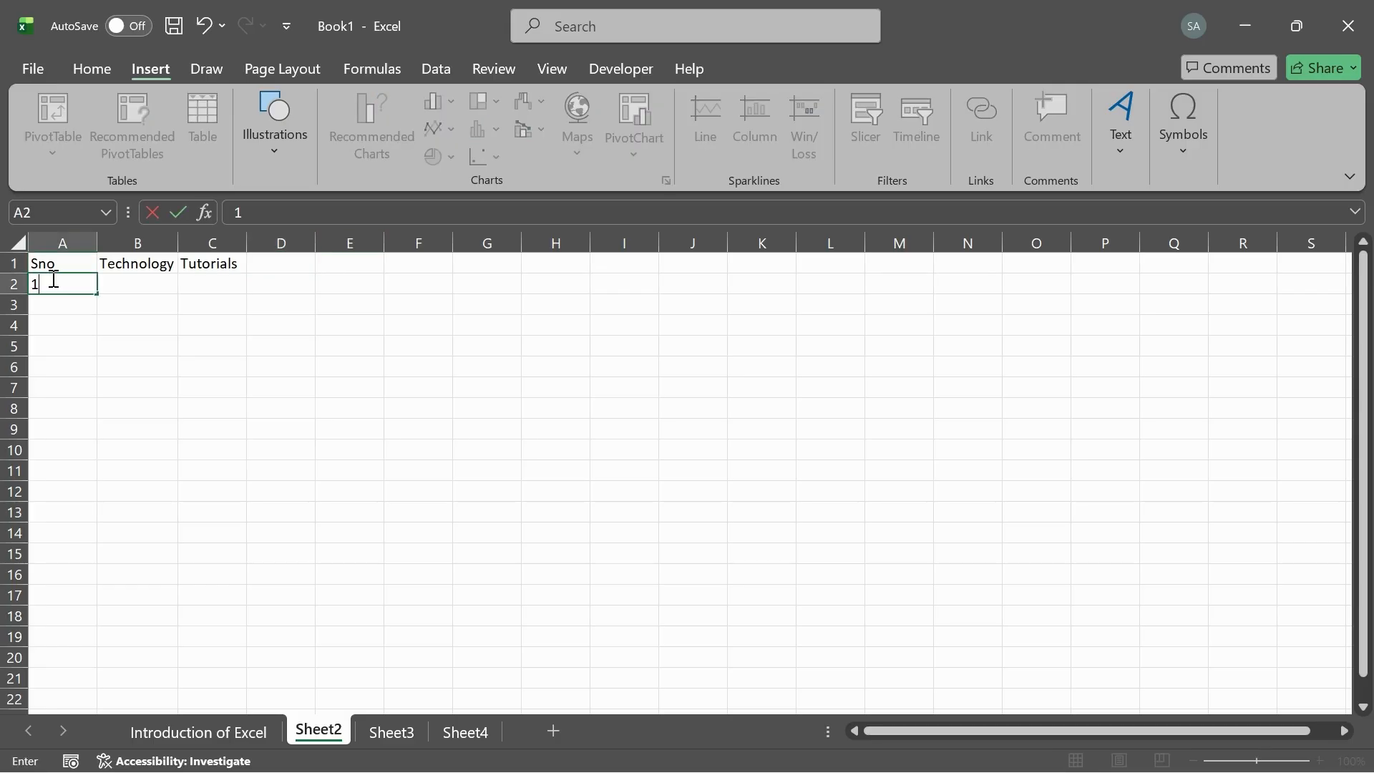
key("Tab")
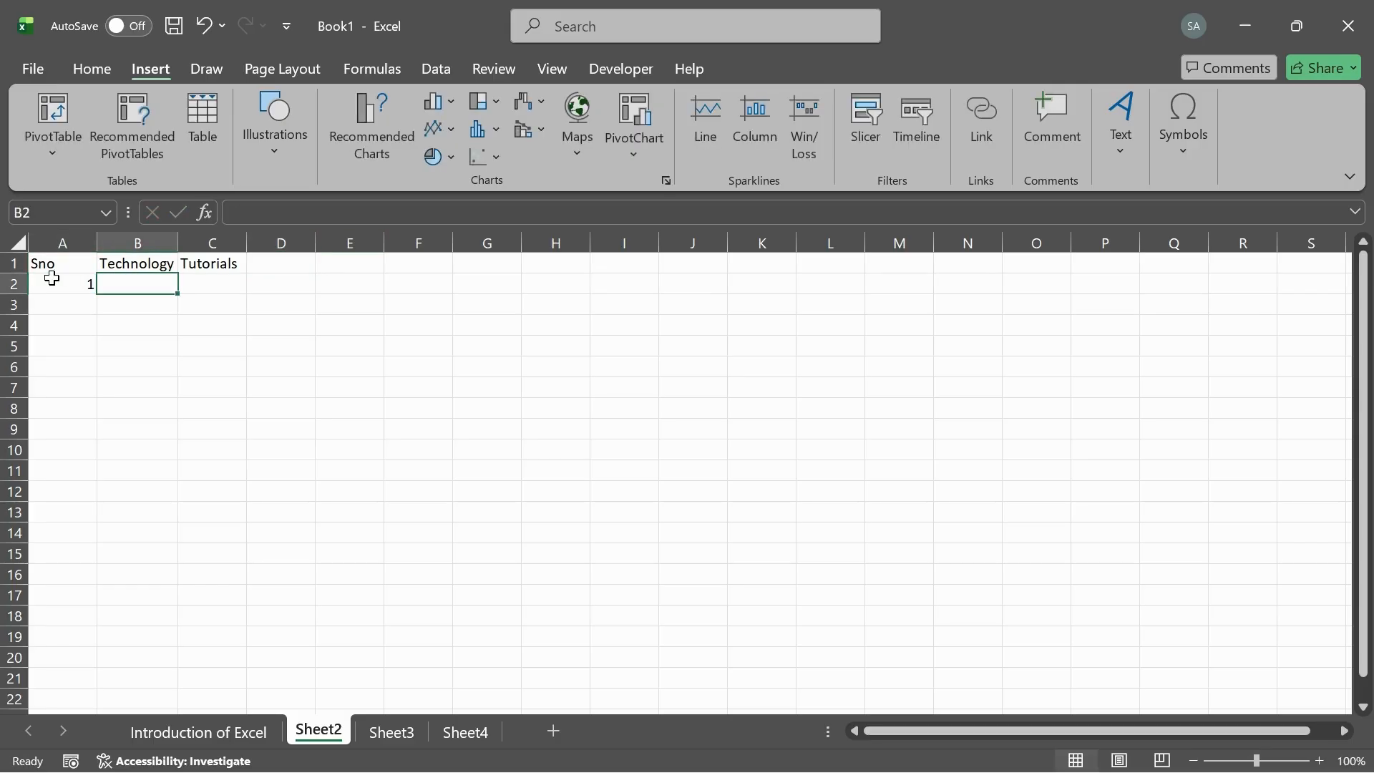
type("MS")
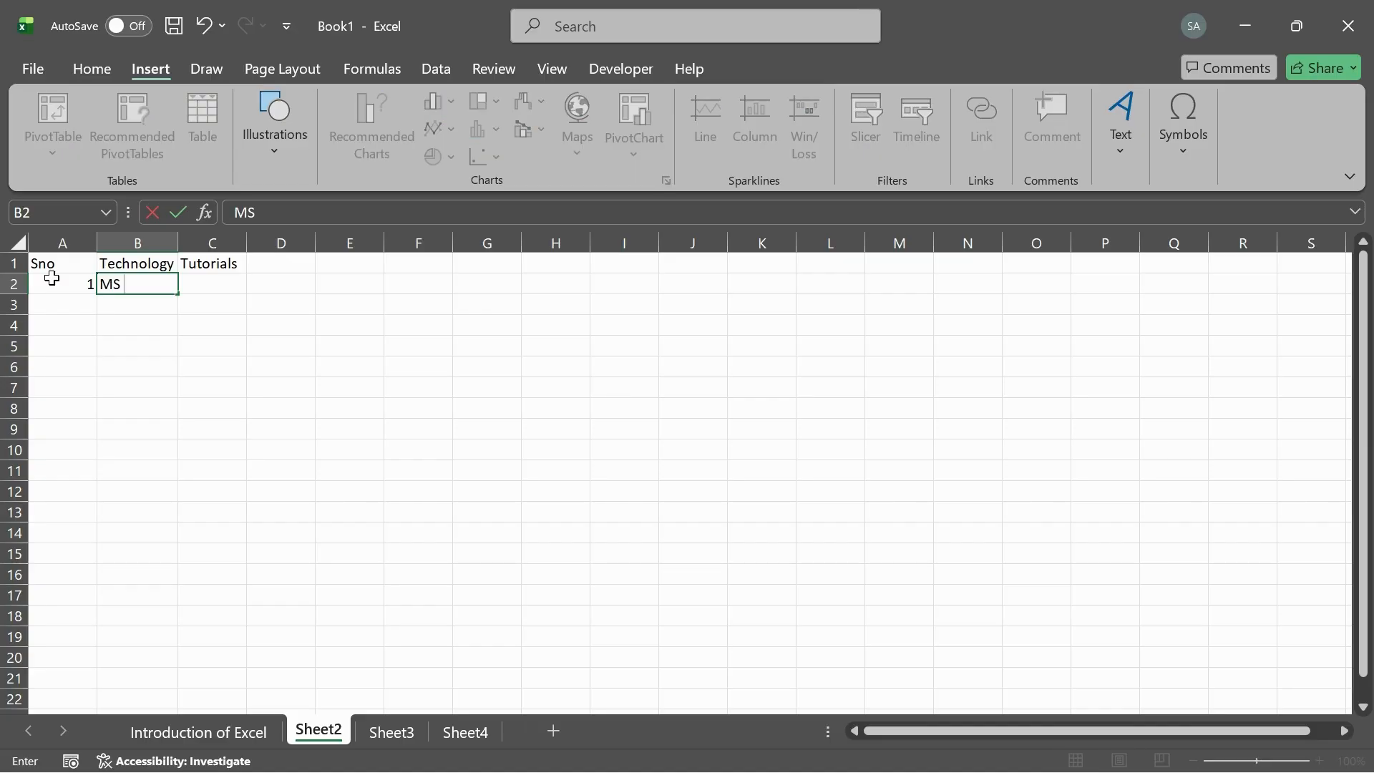
key("BackSpace")
key("BackSpace")
type("Python")
key("Tab")
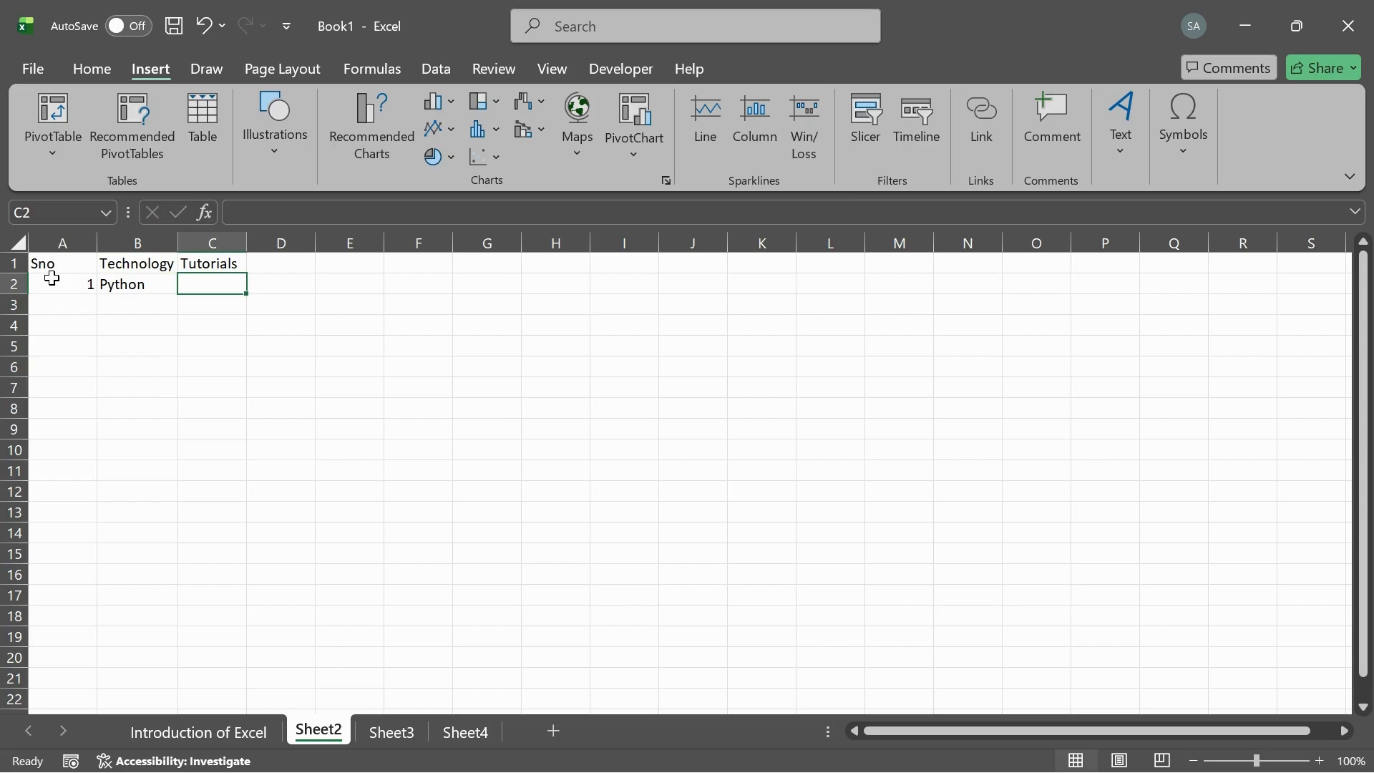
type("Saumy")
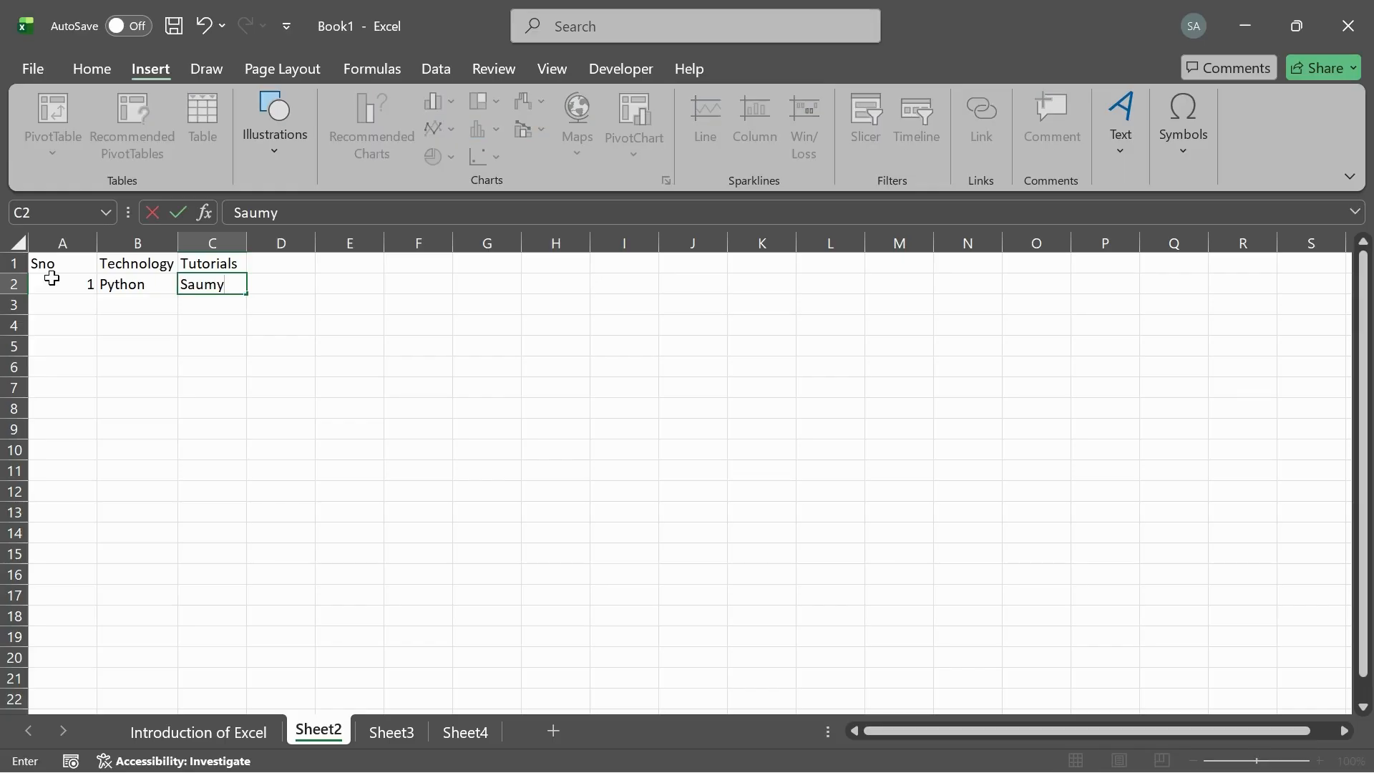
type("a_Codes")
key("Return")
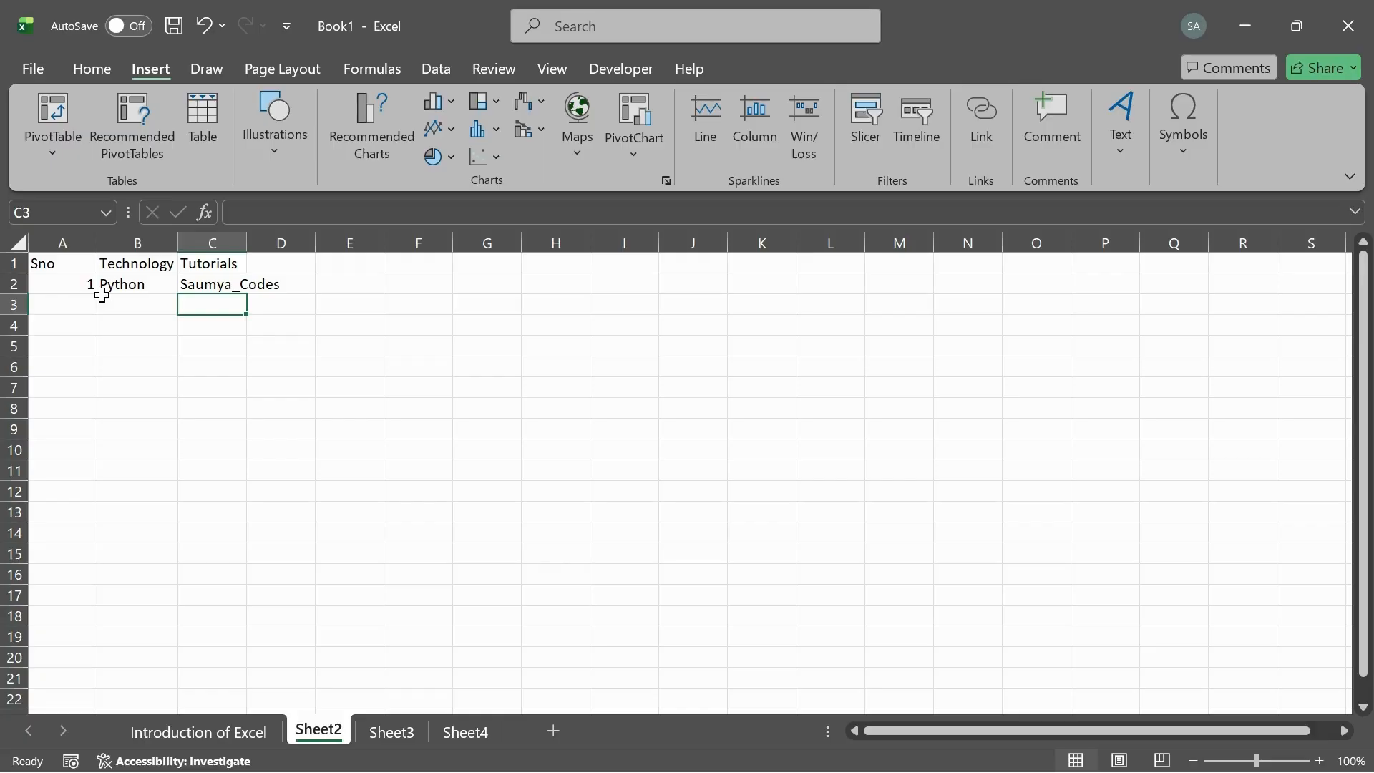
Step: Go over the small table by selecting the header cells A1 to C1 and the Tutorials entry in C2
left_click(145, 296)
left_click(229, 305)
left_click(37, 259)
left_click_drag(37, 259, 217, 262)
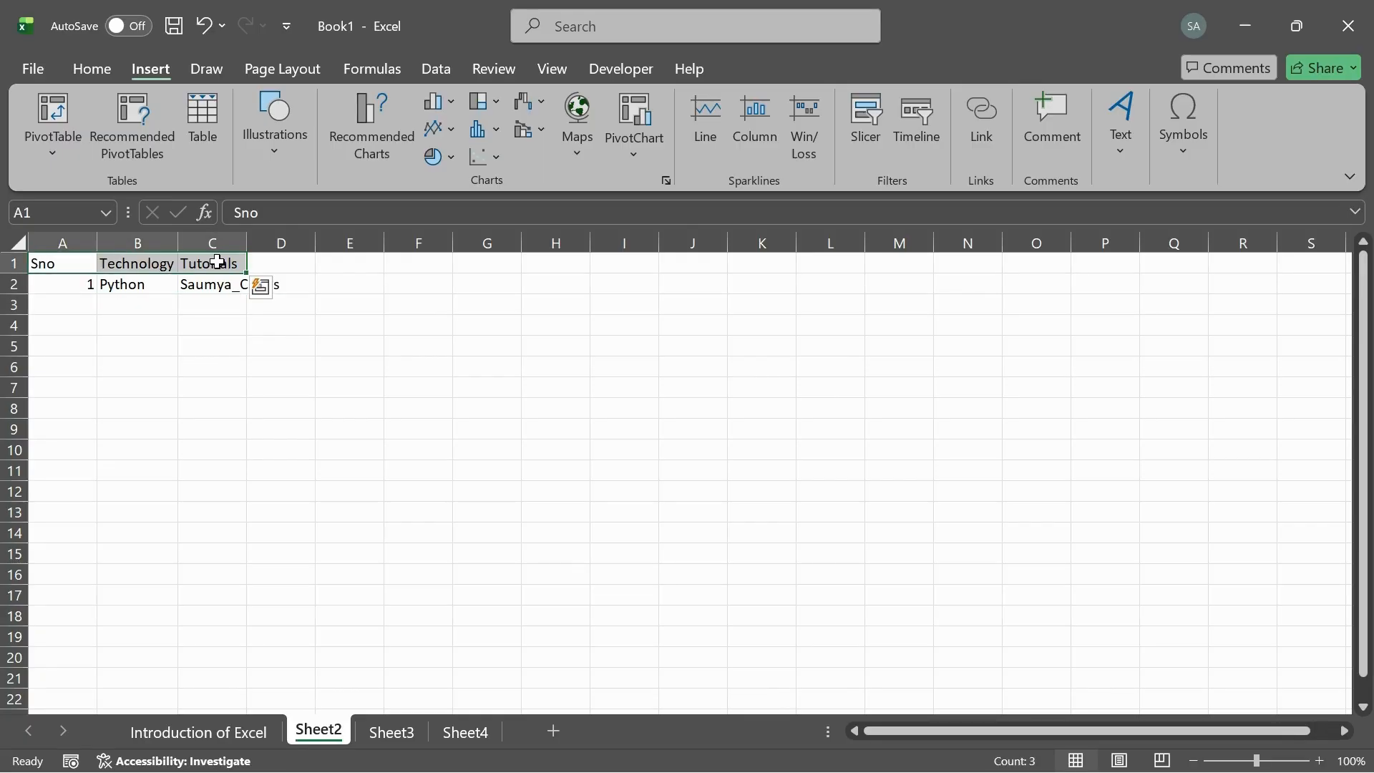
left_click(203, 287)
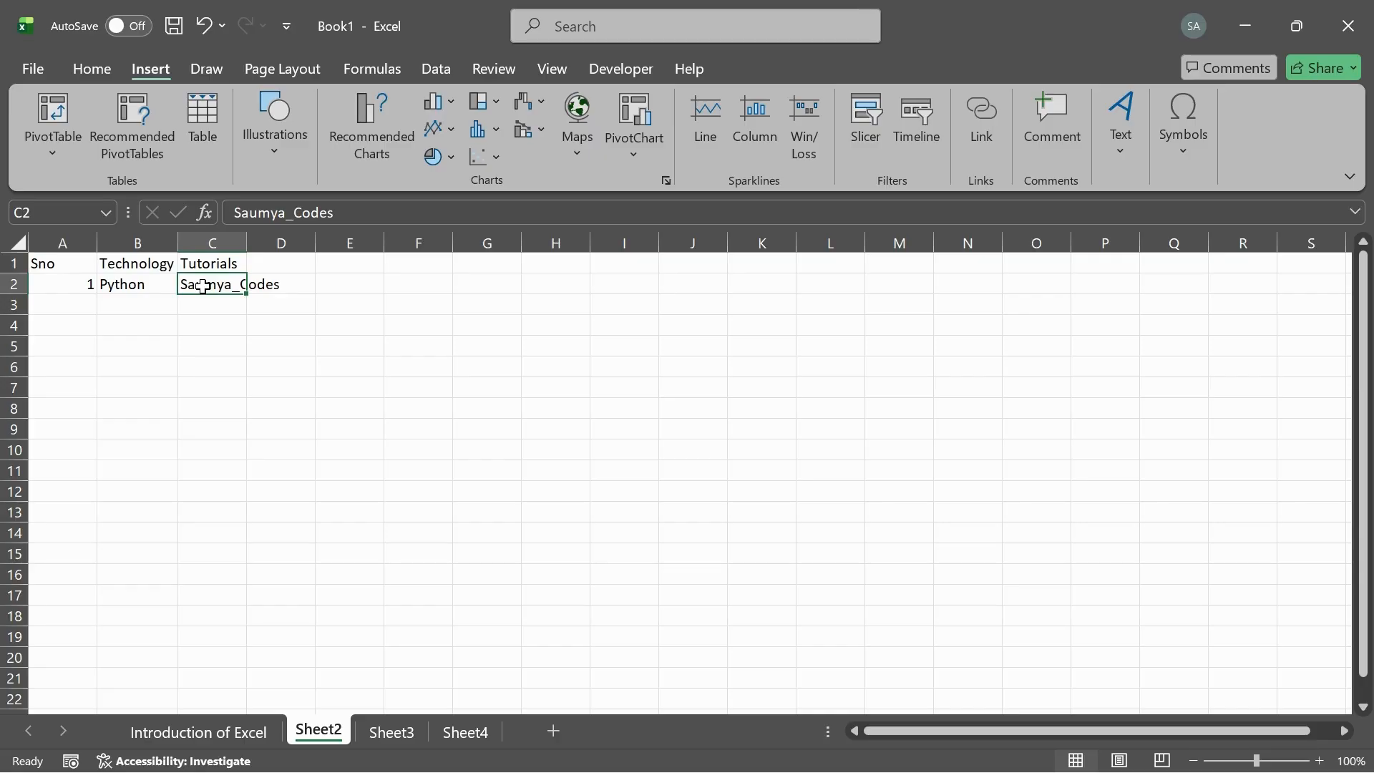
Step: On Sheet3, enter the expense "Groceries" in cell A1 with the amount 10000 in B1
left_click(401, 740)
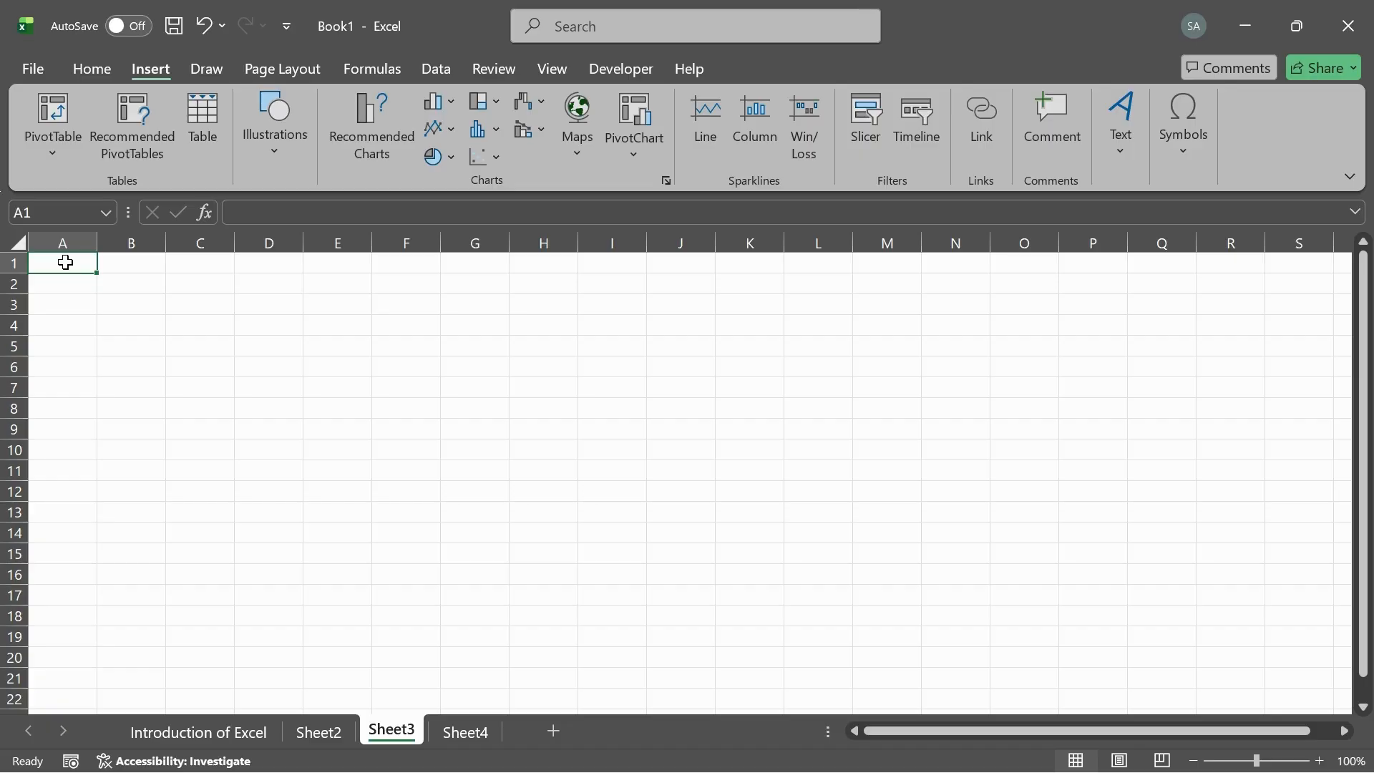
type("Groci")
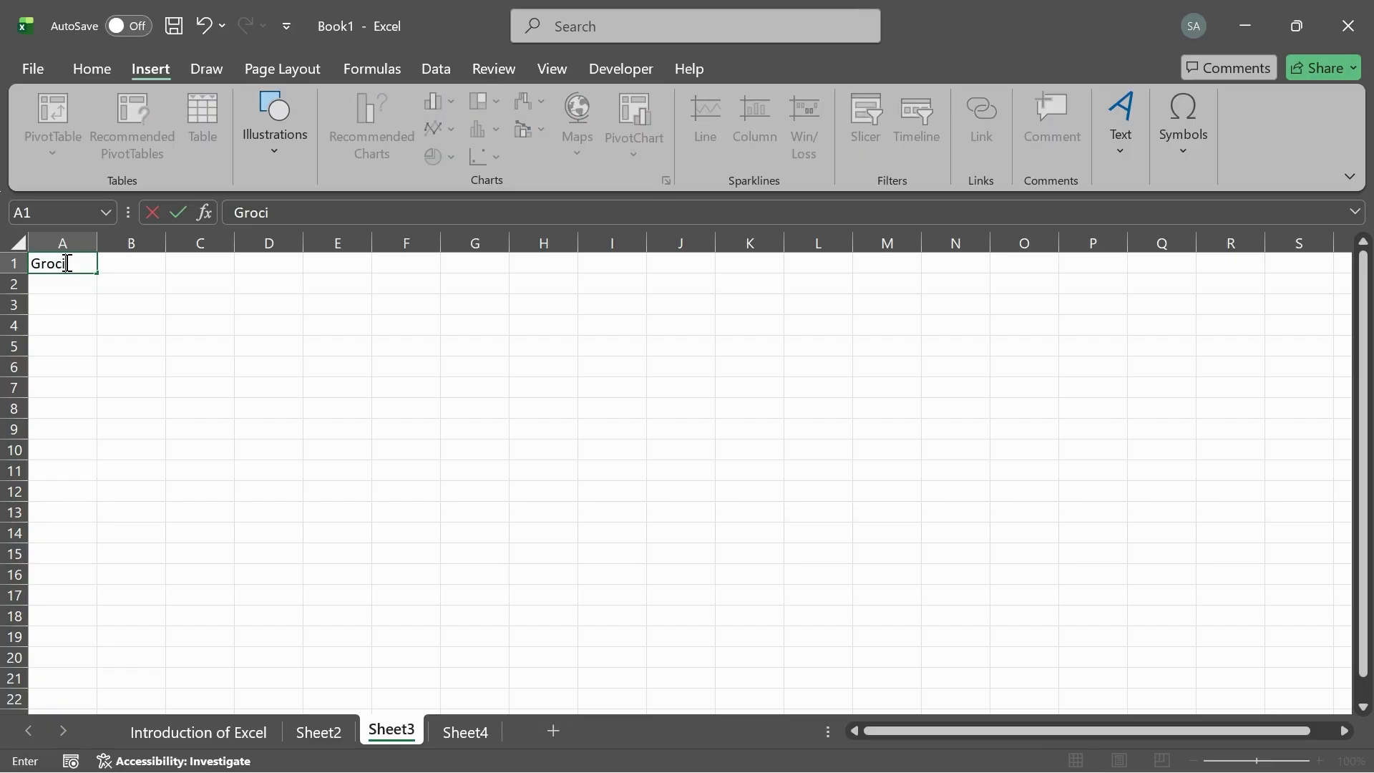
key("BackSpace")
type("eries")
key("Tab")
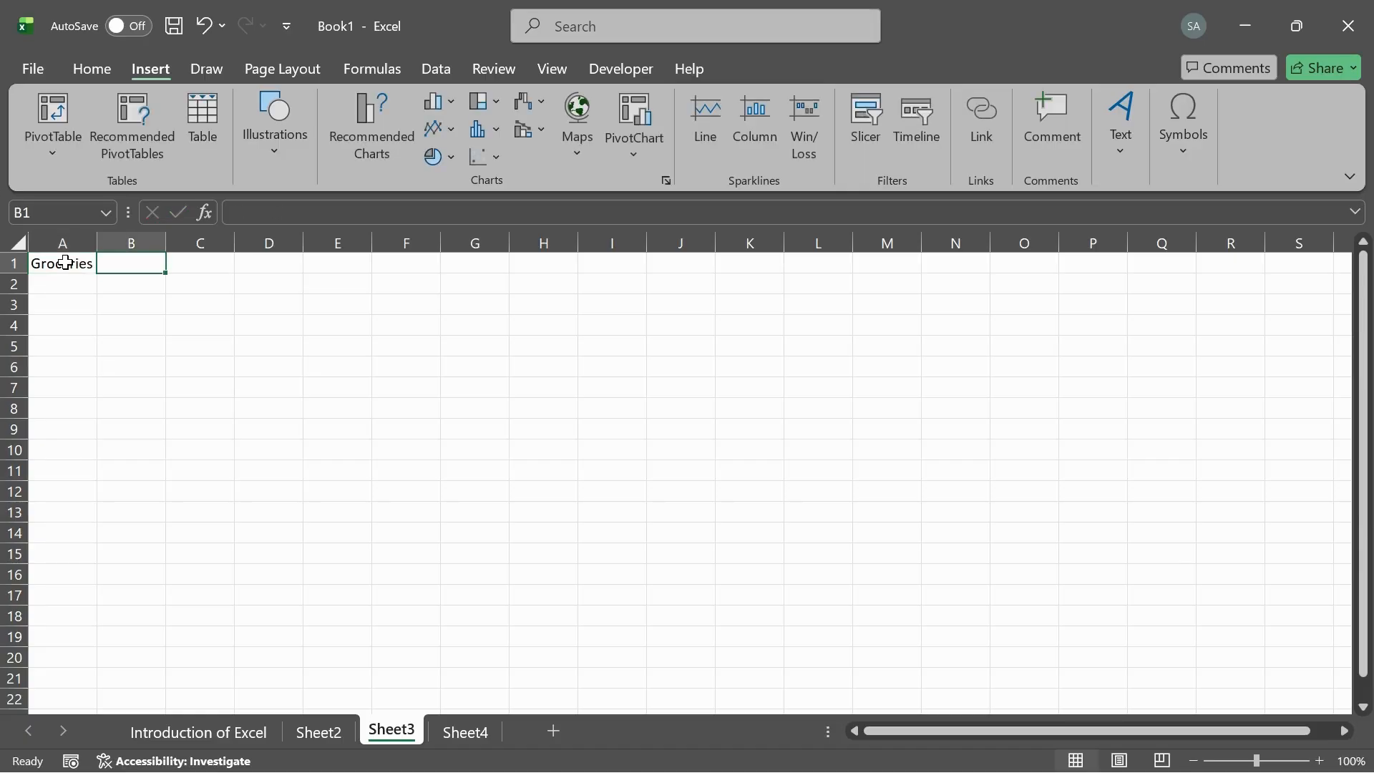
type("10000")
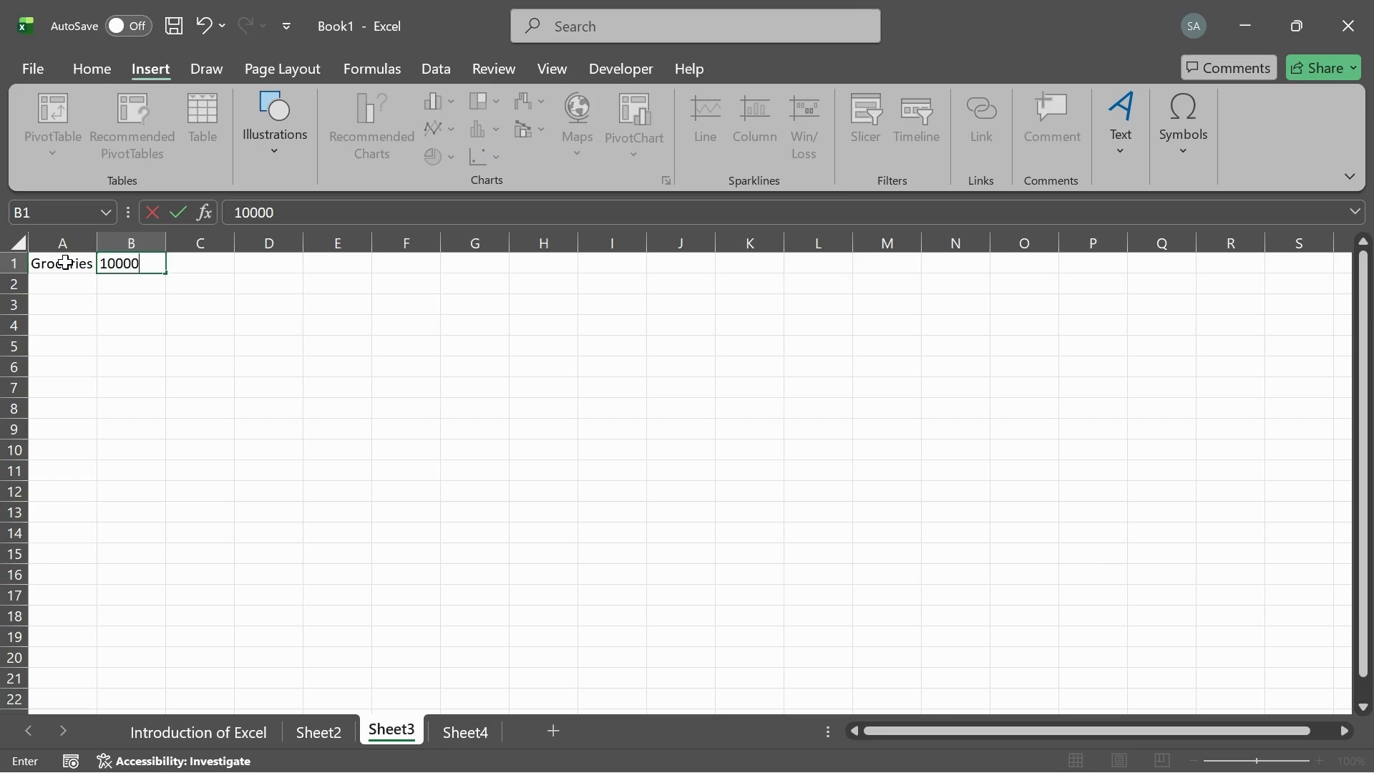
key("Return")
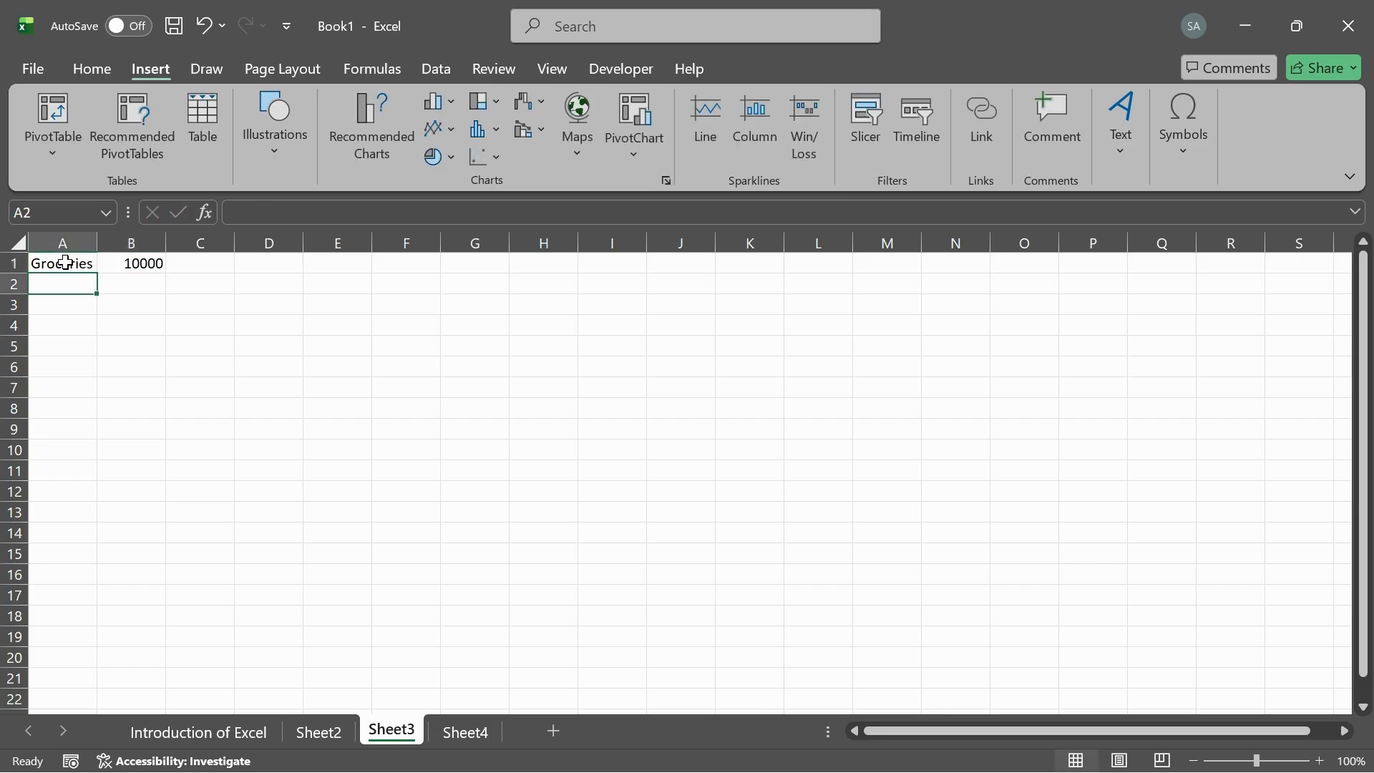
Step: Enter the expense "Rent" in cell A2 with the amount 20000 in B2, and move to A3
type("Rent")
key("Tab")
type("20")
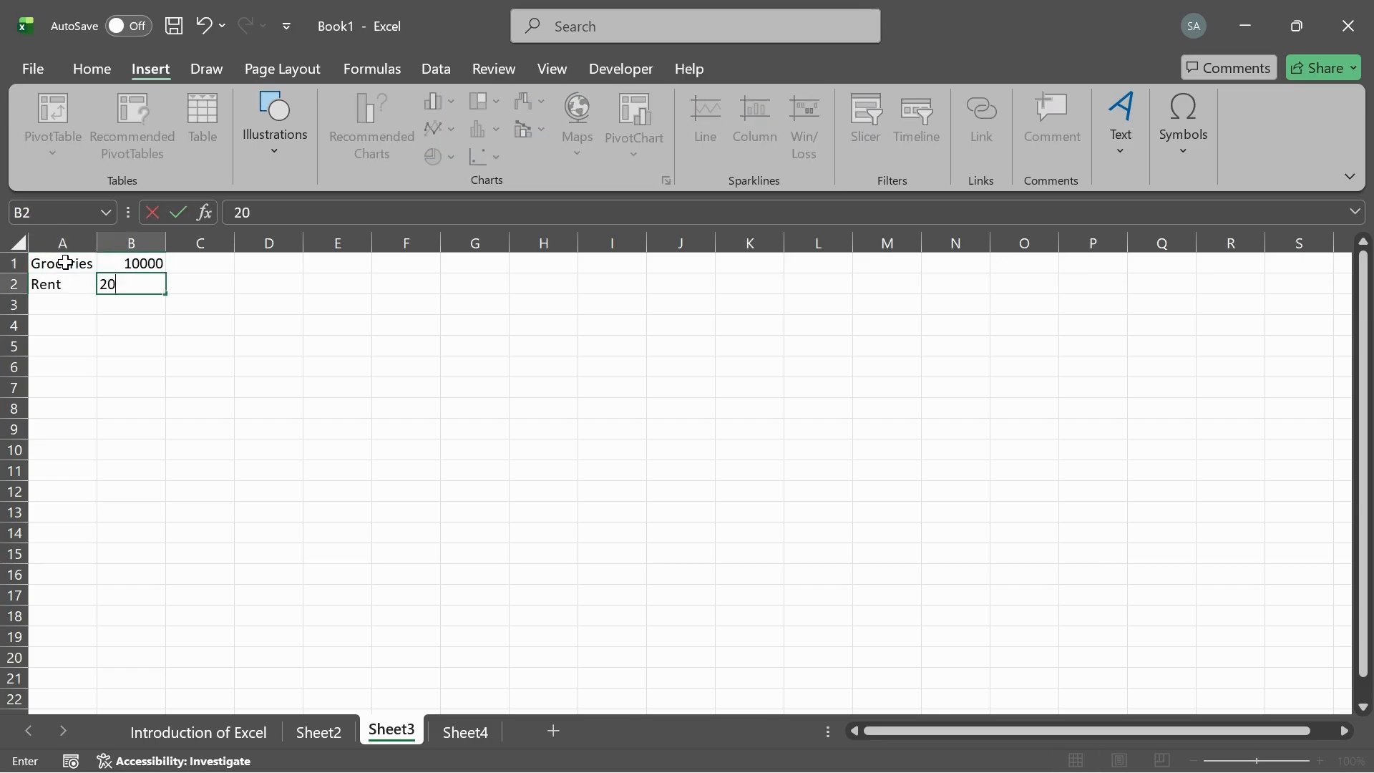
type("000")
key("Return")
key("Left")
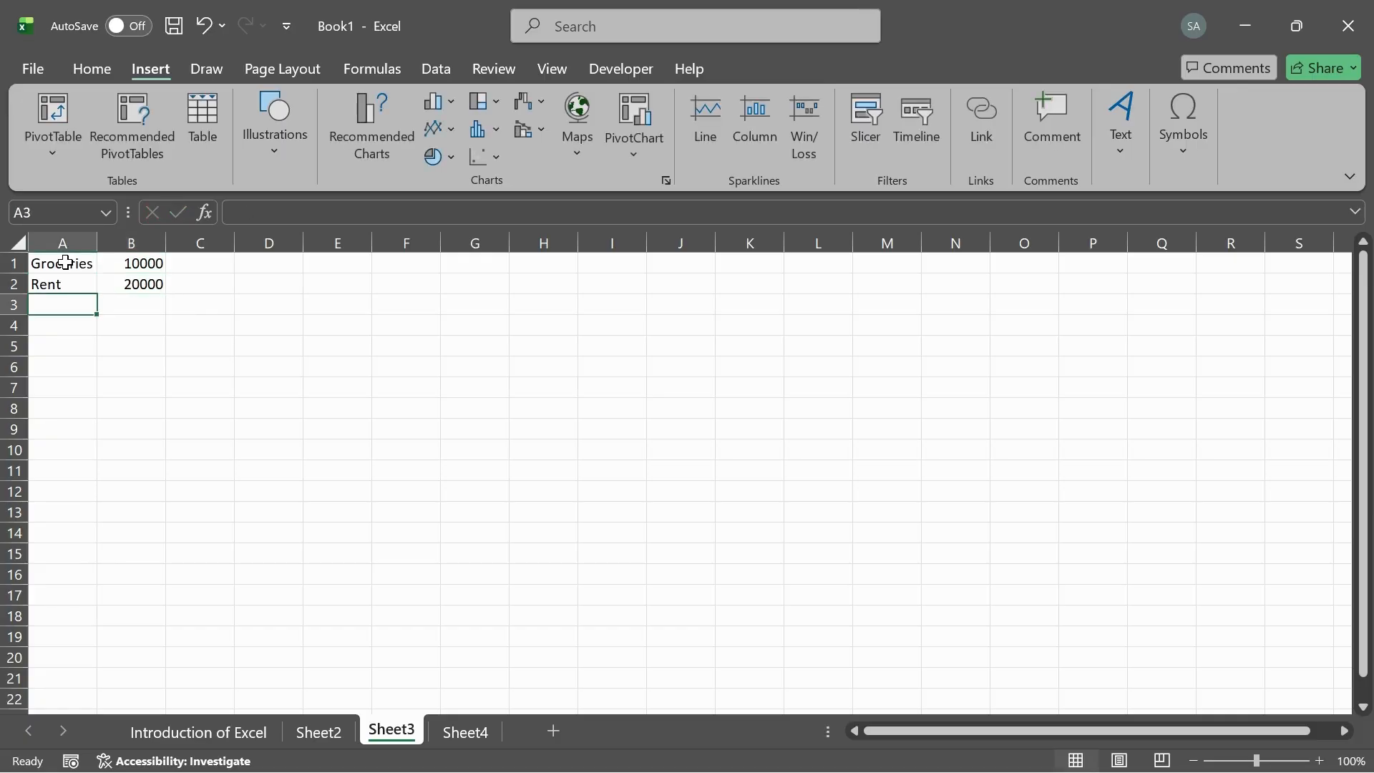
Step: Enter the expense "EMI" in cell A3 with the amount 10000 in B3
type("EMI")
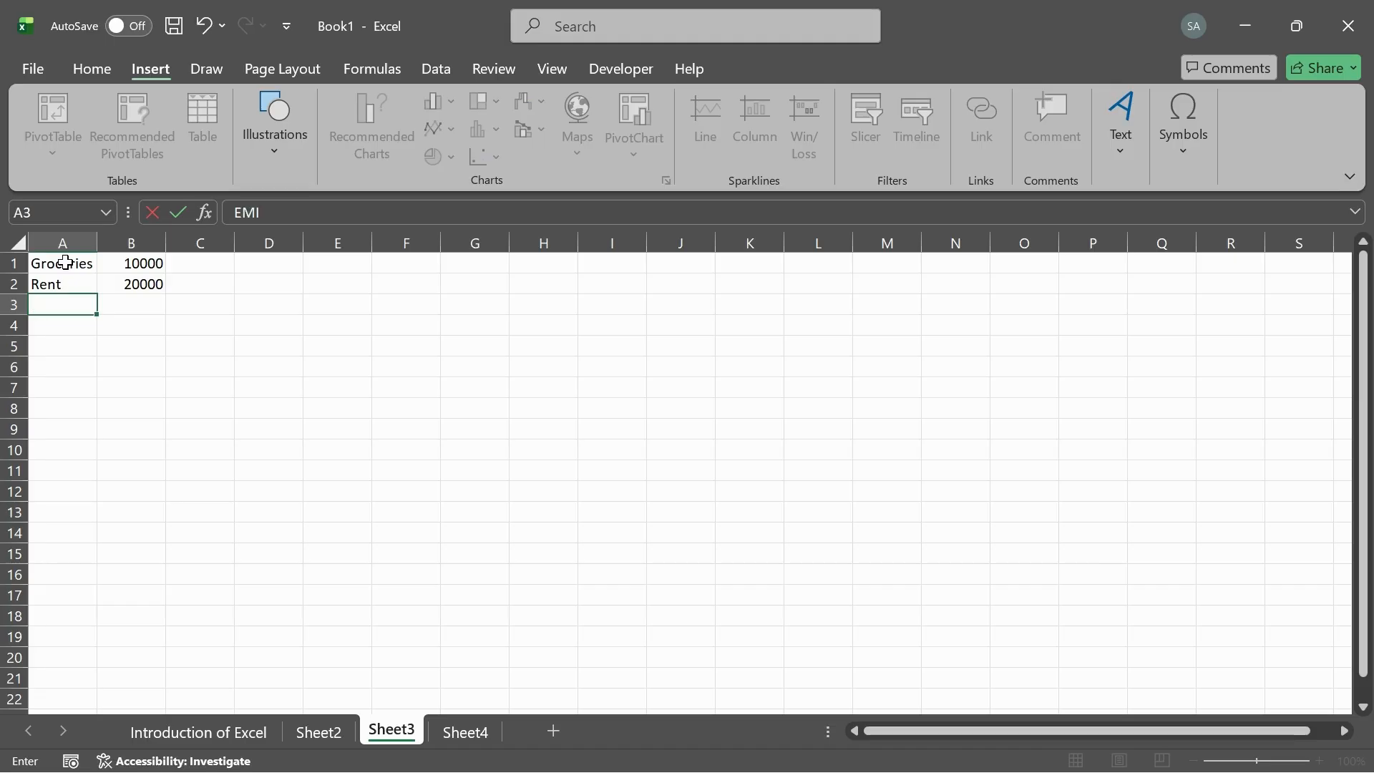
key("Tab")
type("1000")
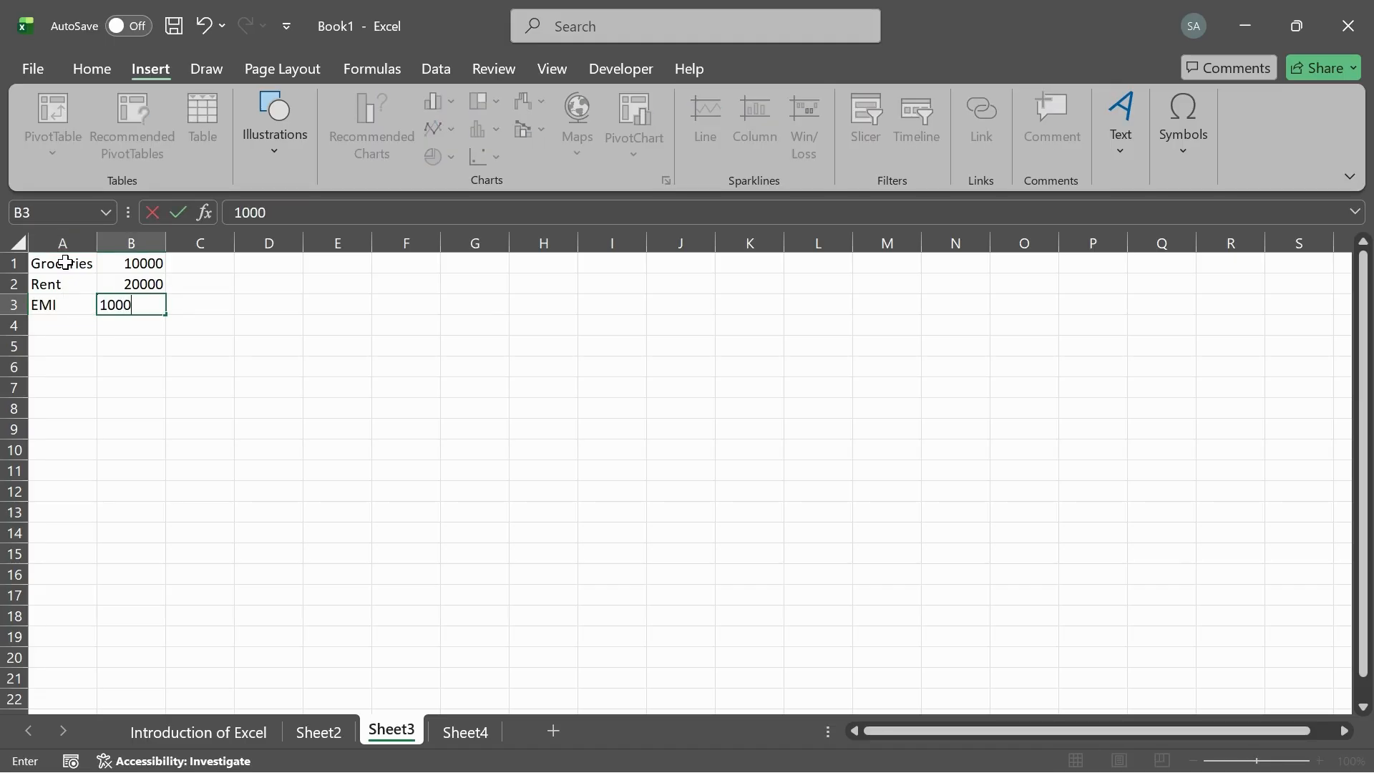
type("0")
key("Tab")
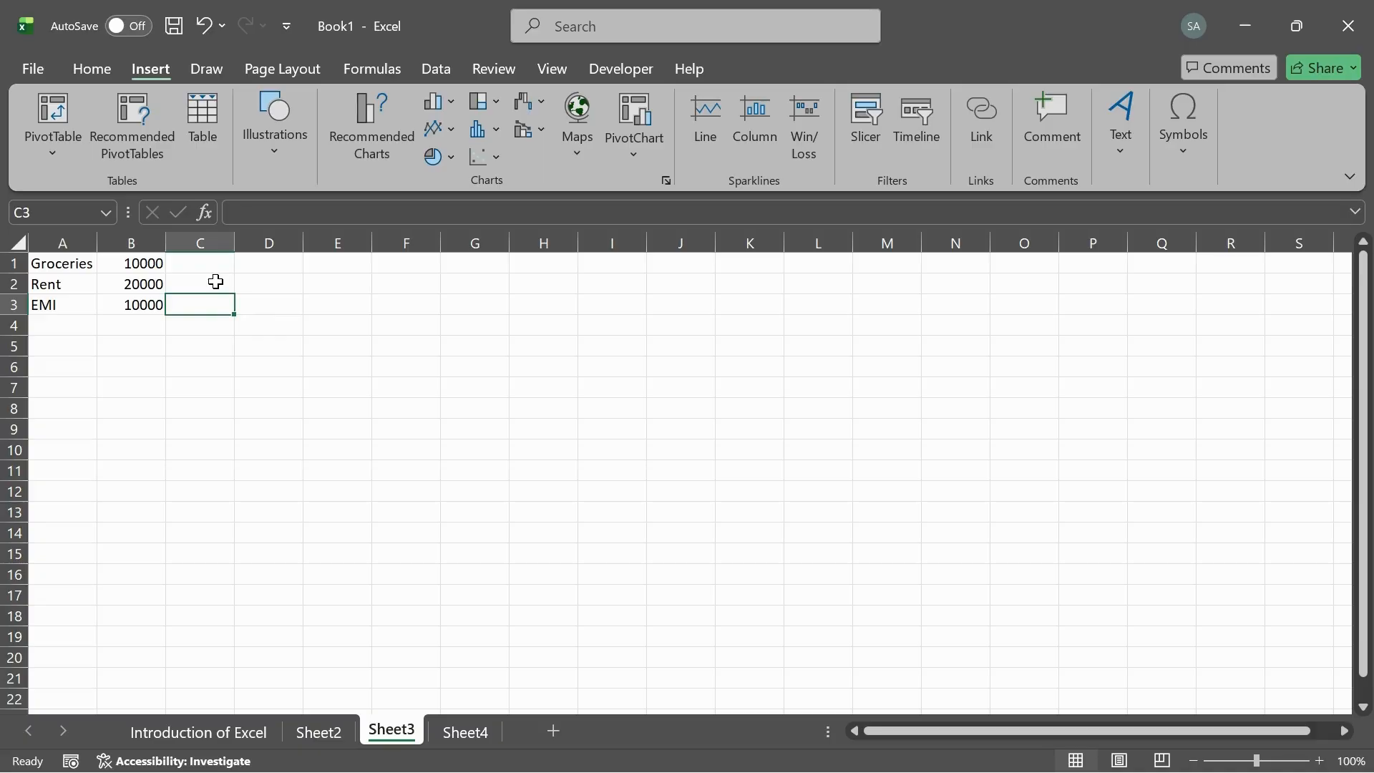
Step: Enter the label "Total" in cell A4 below the expense names and move to B4
left_click(69, 324)
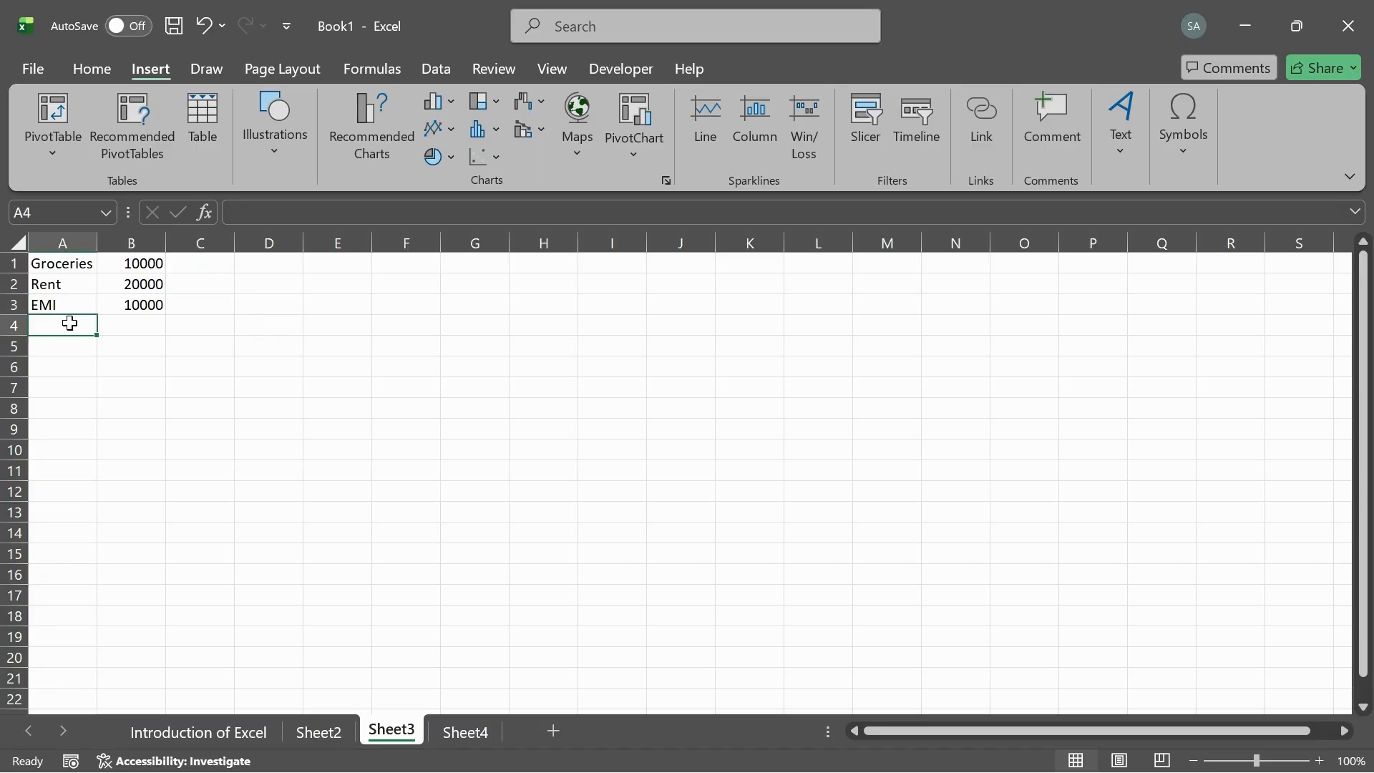
type("Toto")
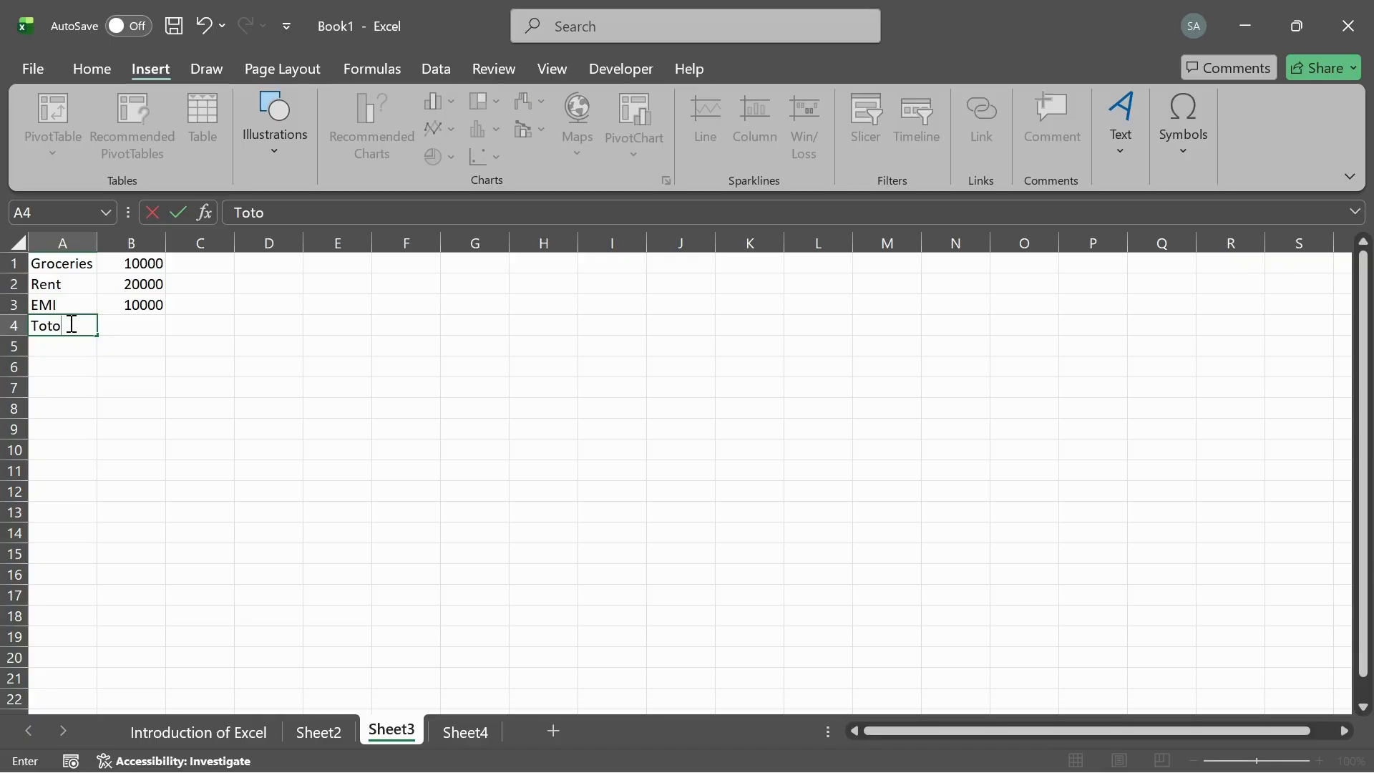
key("BackSpace")
type("ak")
key("BackSpace")
type("l")
key("Tab")
Step: Add up the three expense amounts in cell B4 with the formula =SUM(B1:B3)
type("=sum")
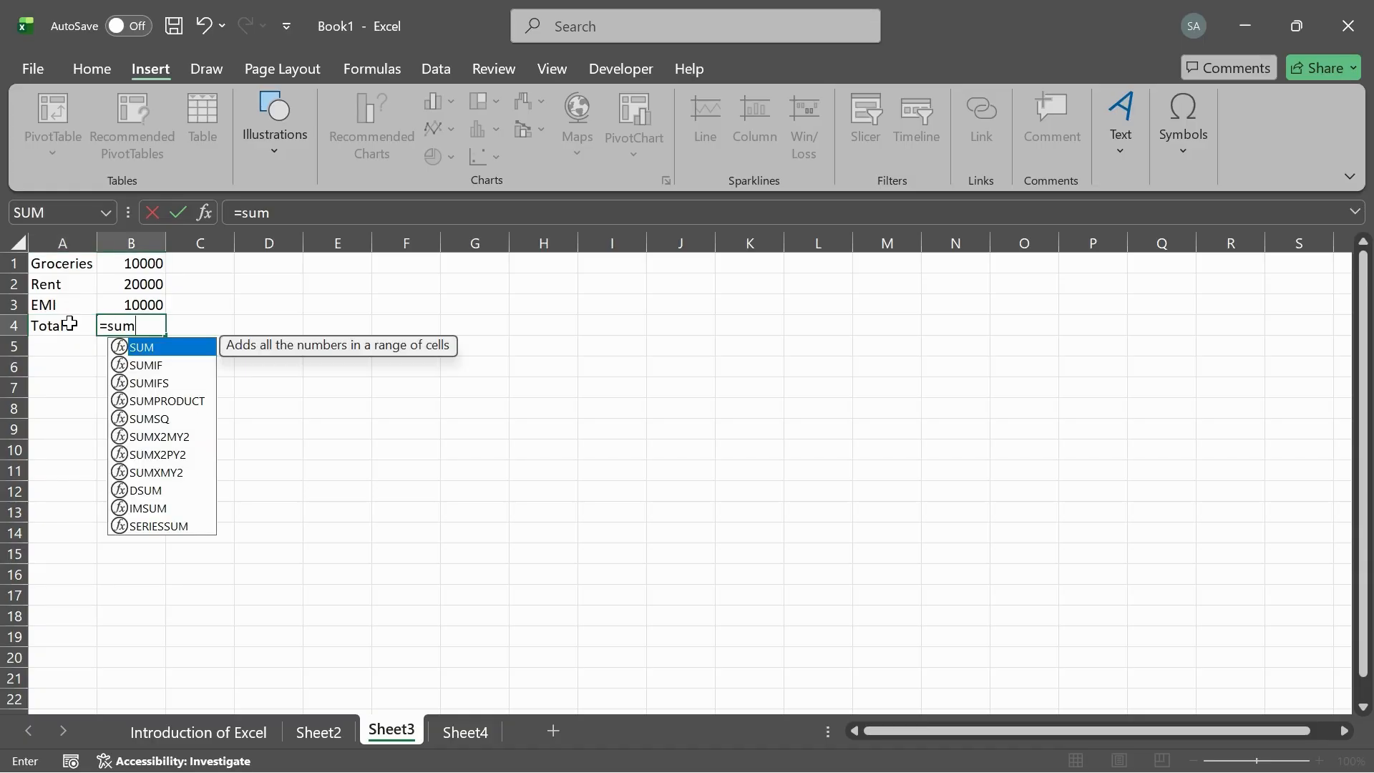
key("Tab")
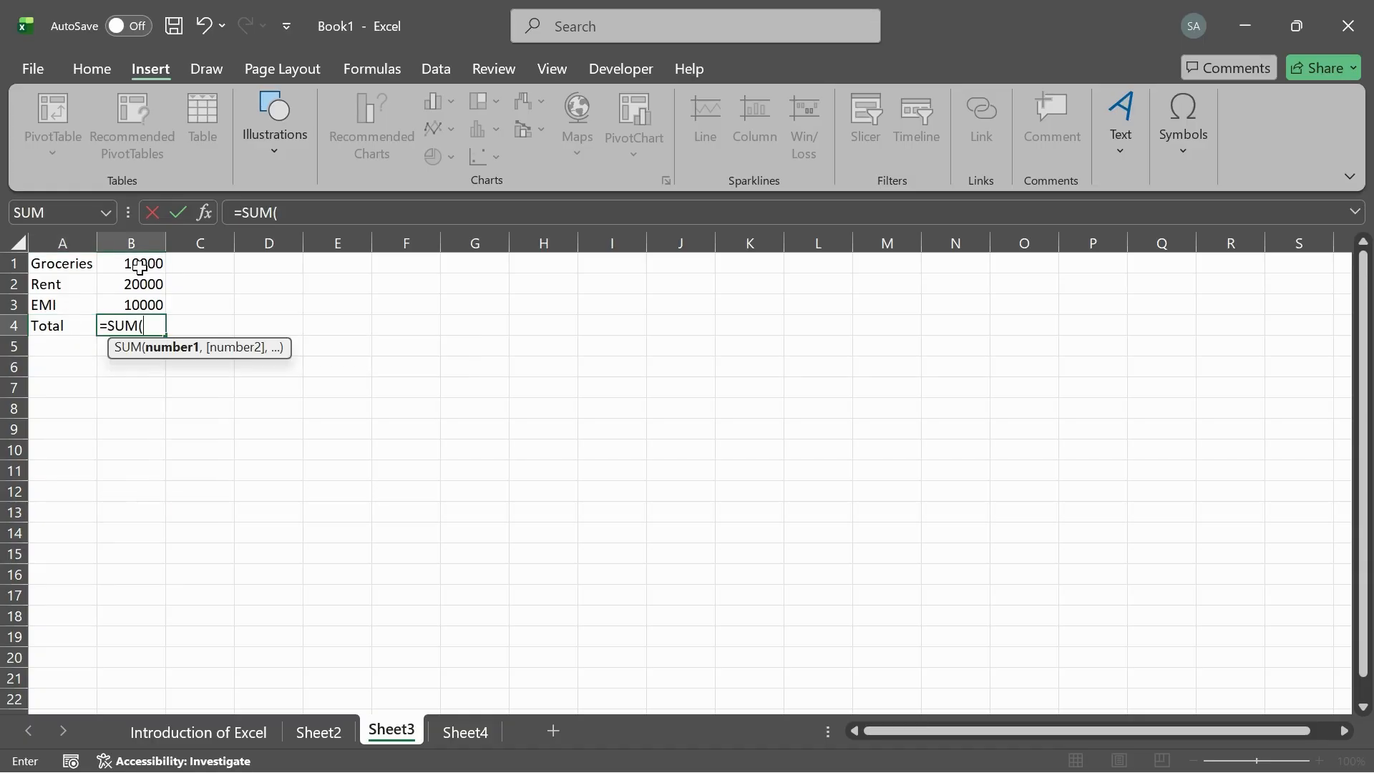
left_click_drag(140, 267, 144, 303)
type(")")
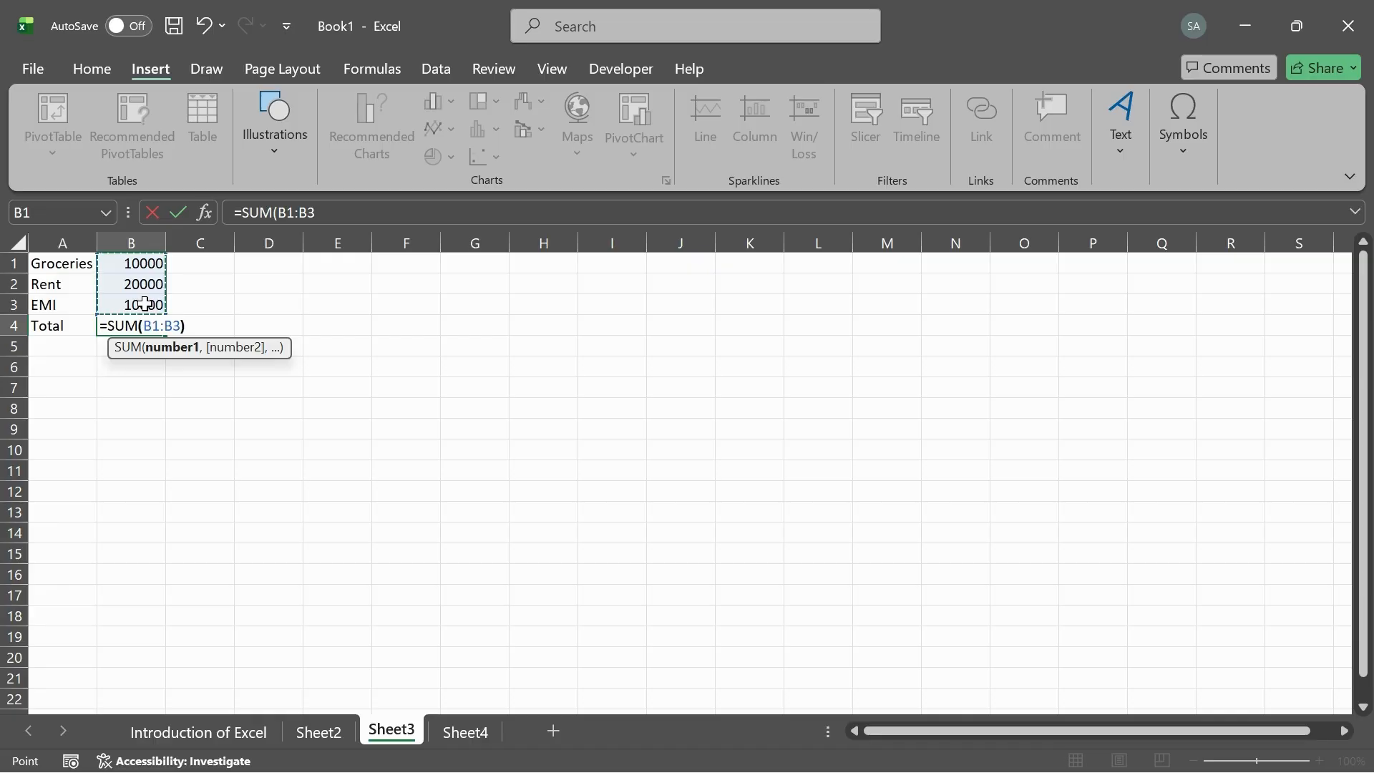
key("Return")
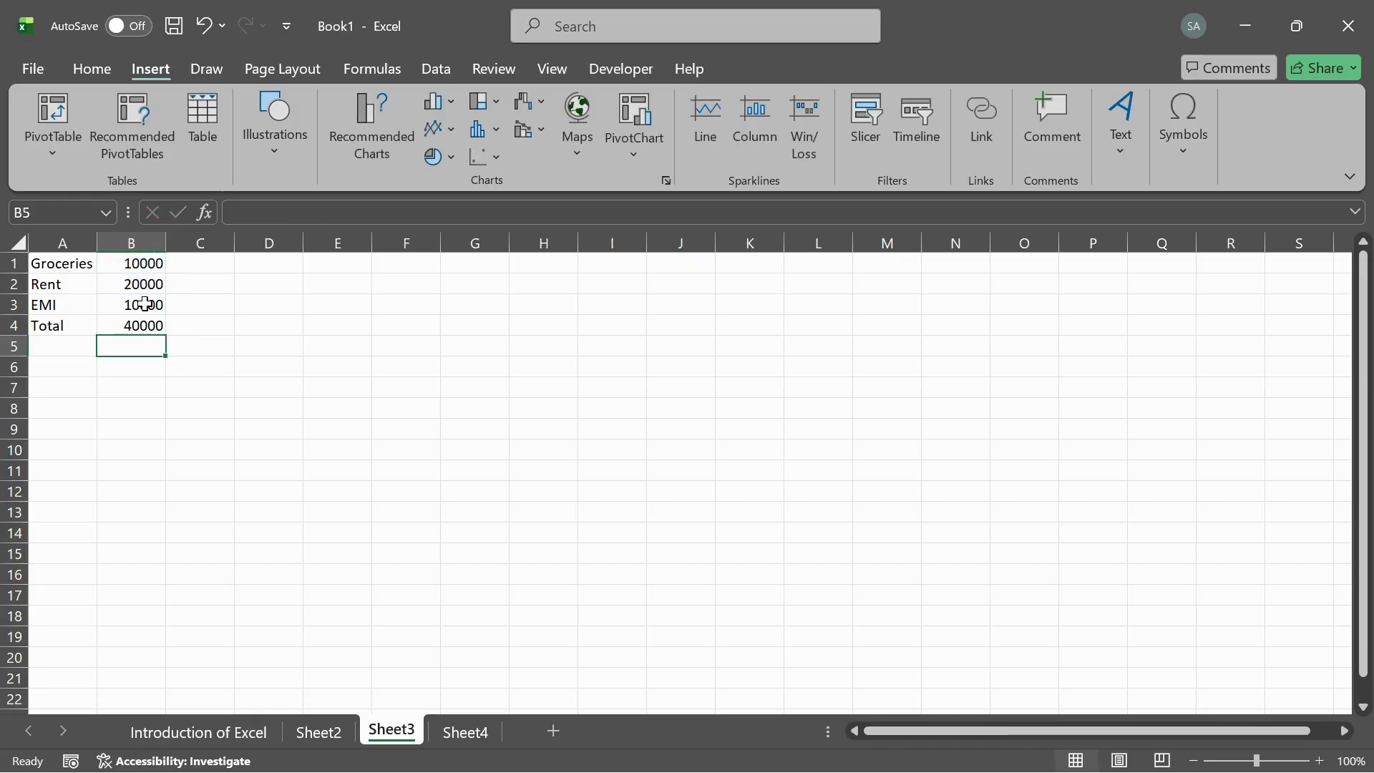
Step: Check the total formula in B4 against the amounts in B1 to B3, ending on B5
left_click(147, 325)
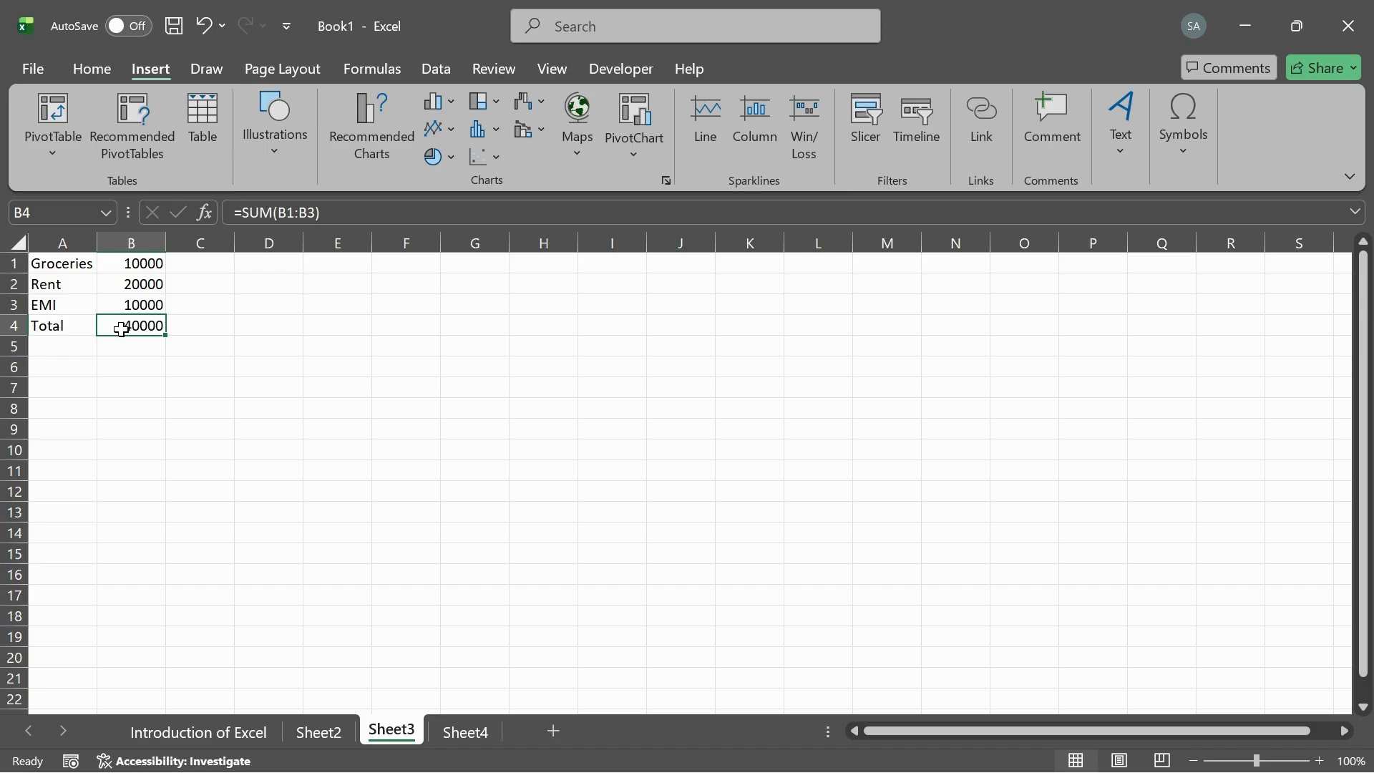
left_click_drag(138, 264, 141, 303)
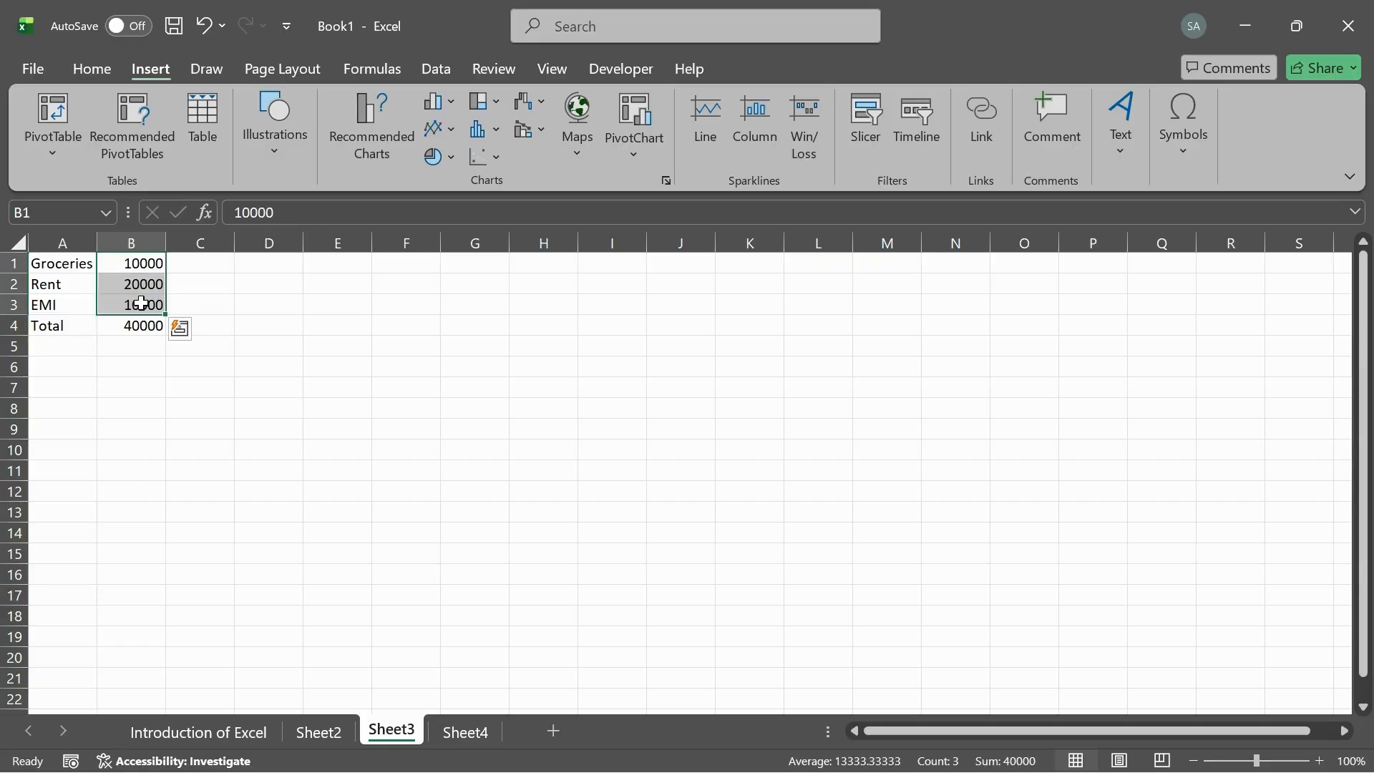
left_click(121, 345)
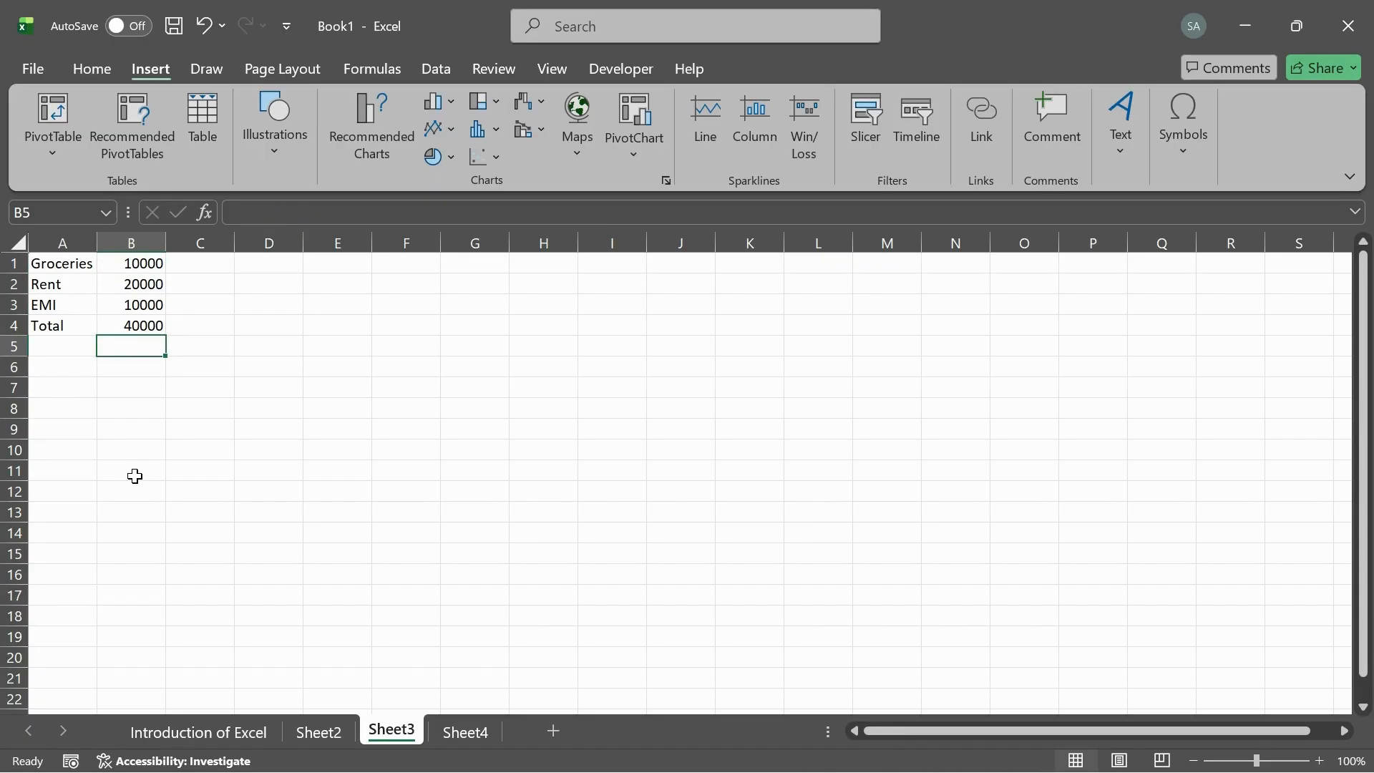
Step: Switch to the Introduction of Excel sheet, start saving the workbook and browse the folders in the full Save As dialog
left_click(220, 738)
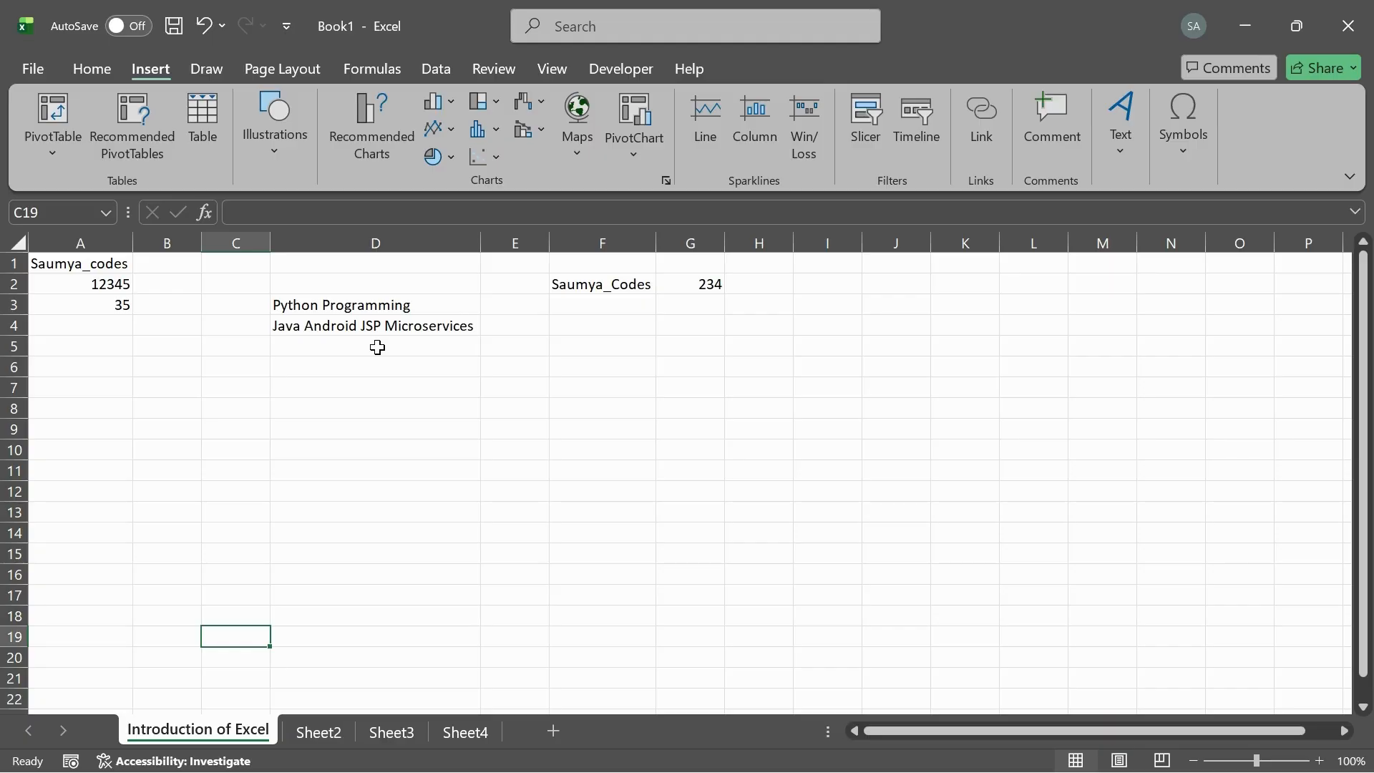
left_click(94, 59)
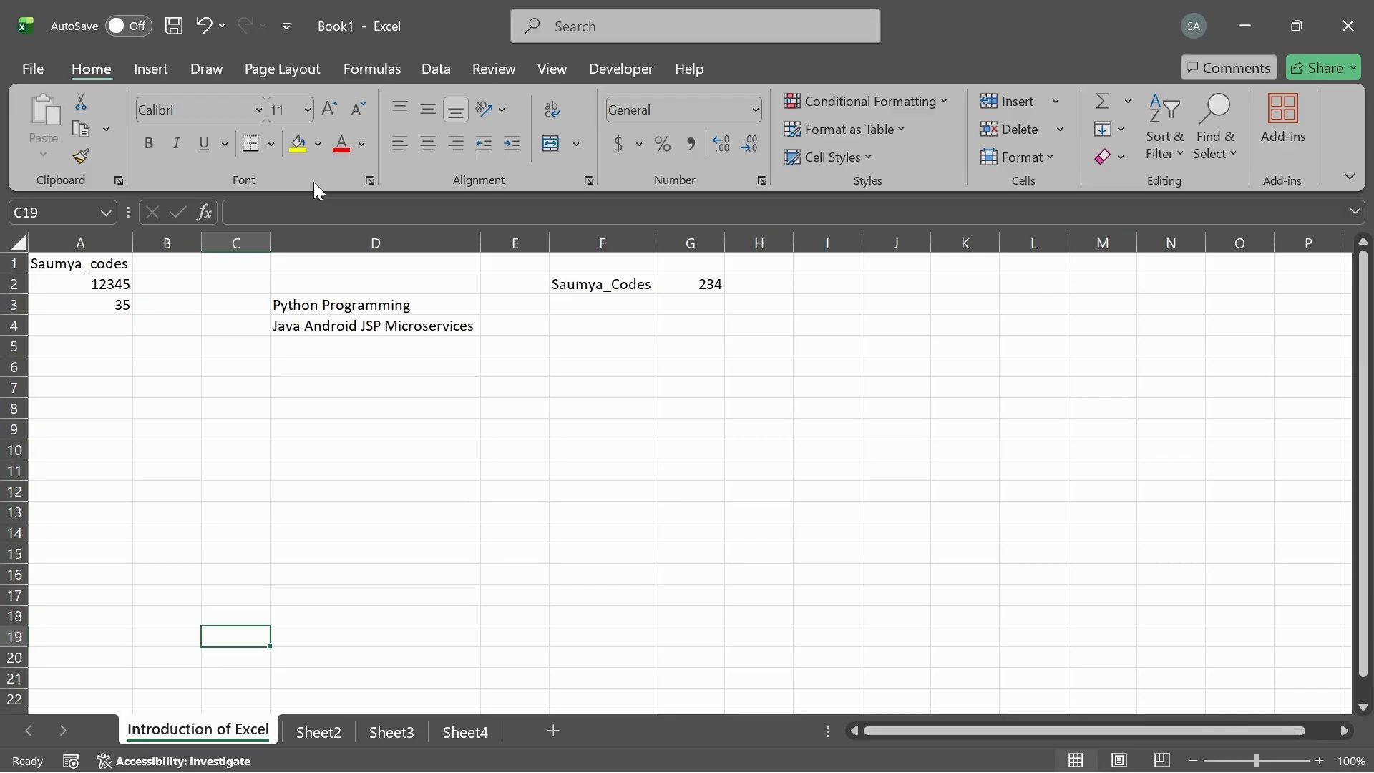
key("ctrl+s")
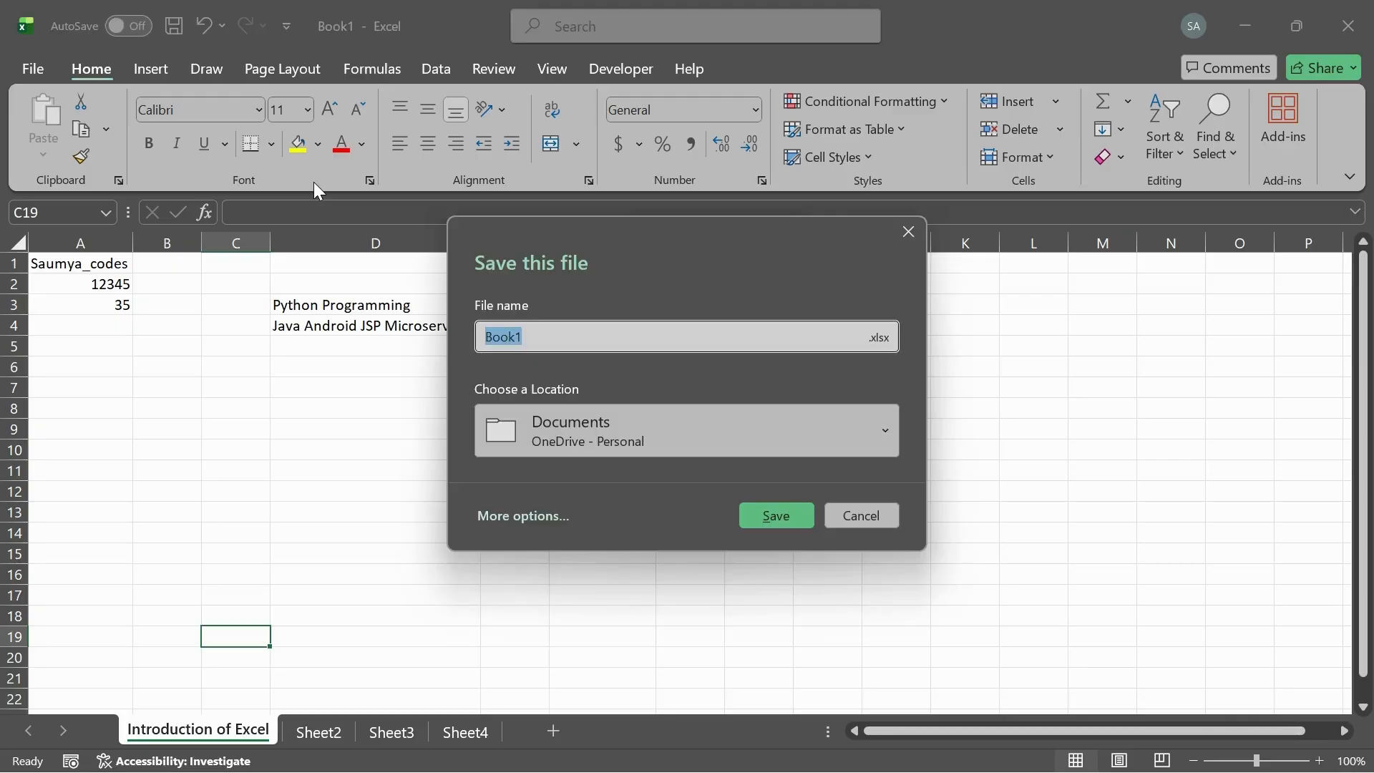
left_click(538, 515)
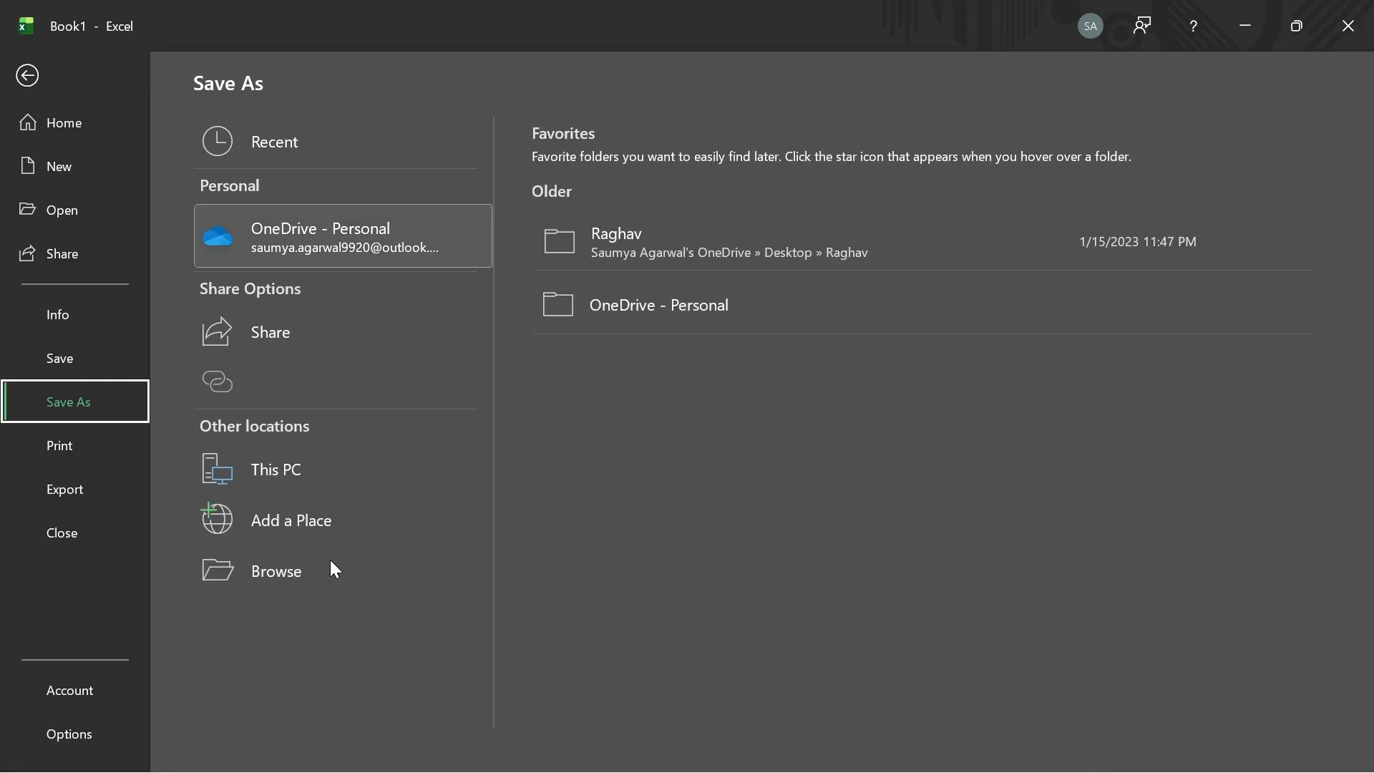
left_click(326, 567)
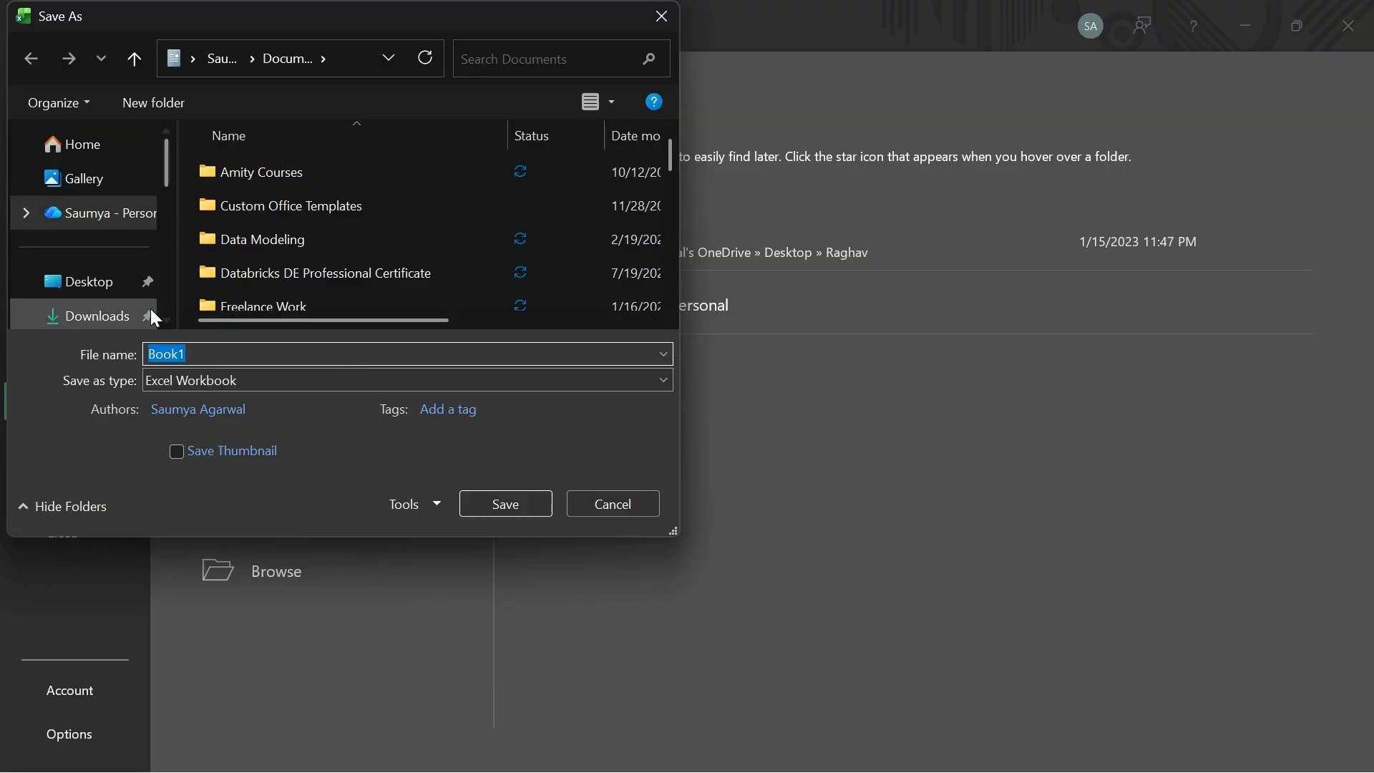
scroll(108, 315, "down", 3)
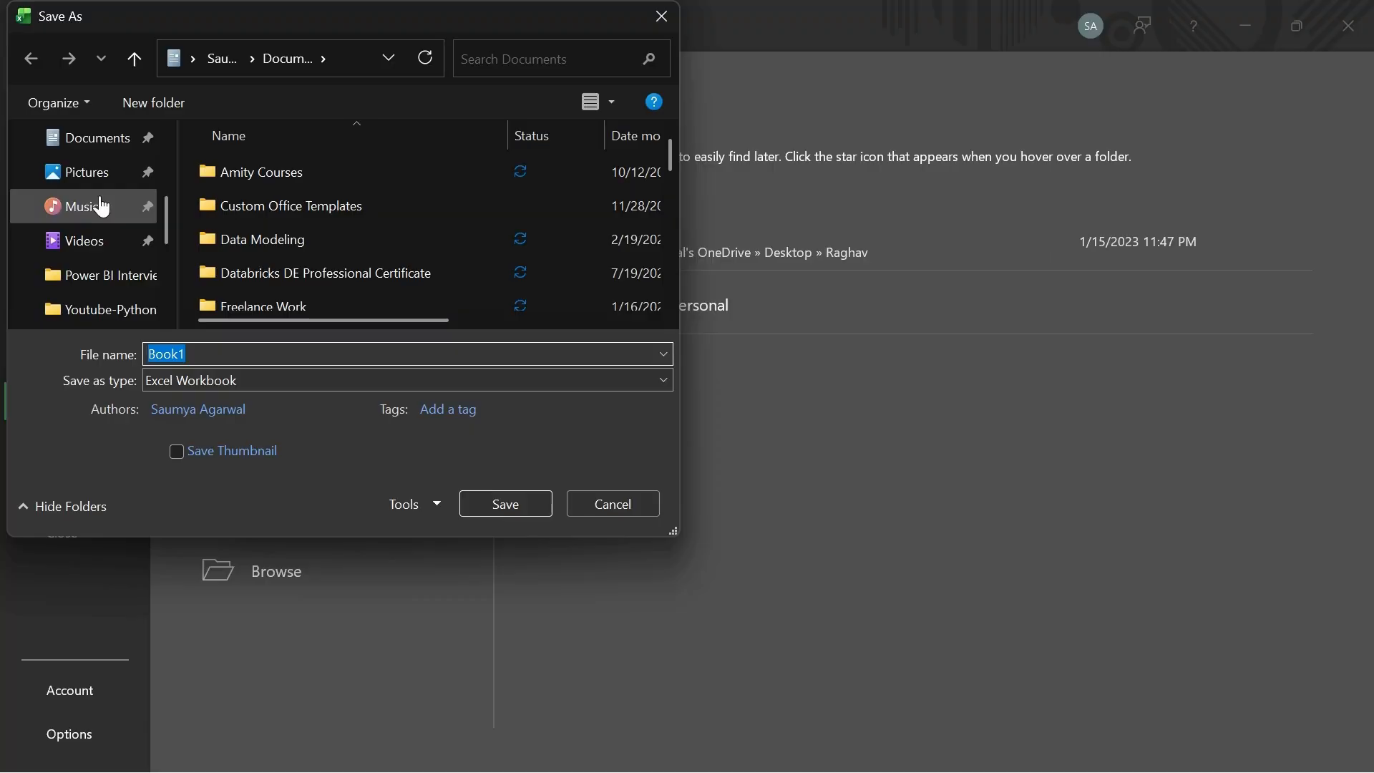
Step: Review the available file types, keep Excel Workbook, and save the file in Documents as "Intro to Excel"
left_click(272, 379)
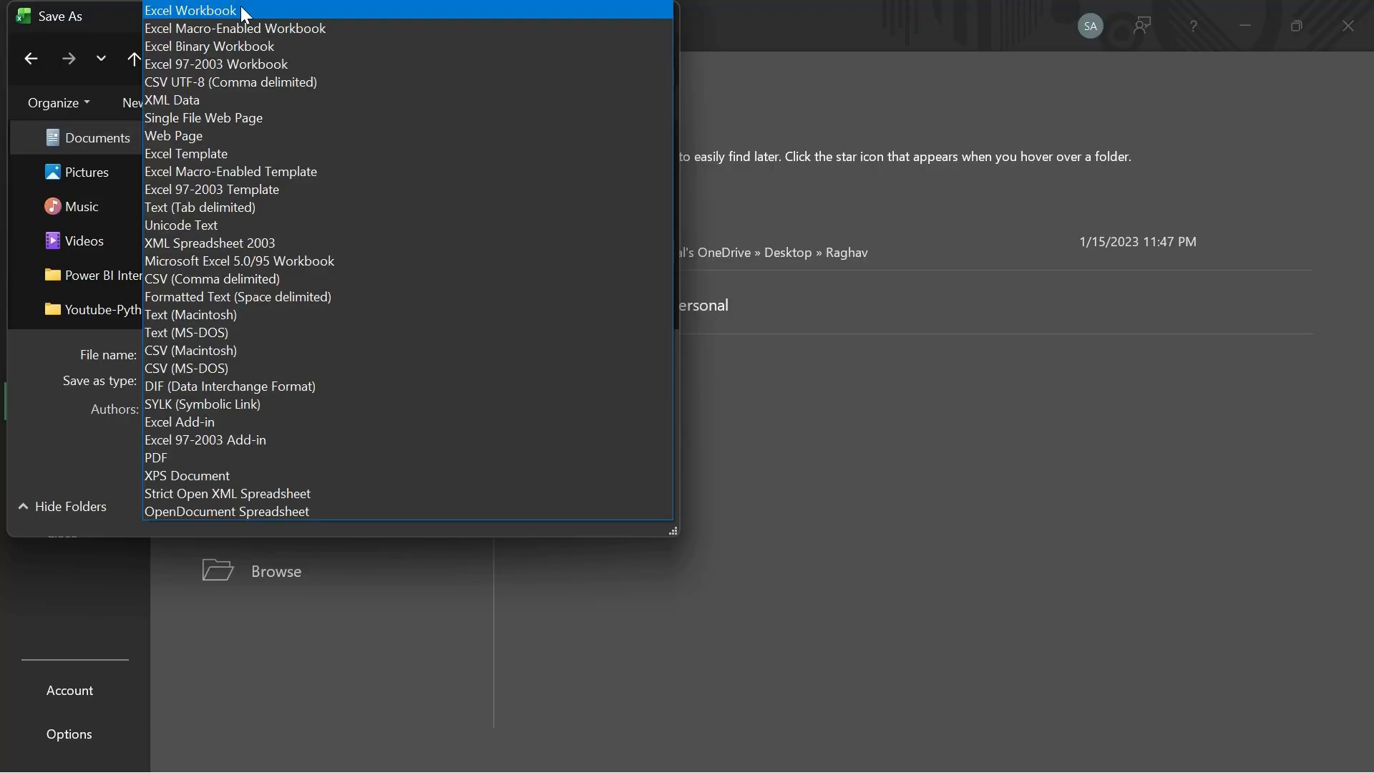
left_click(84, 451)
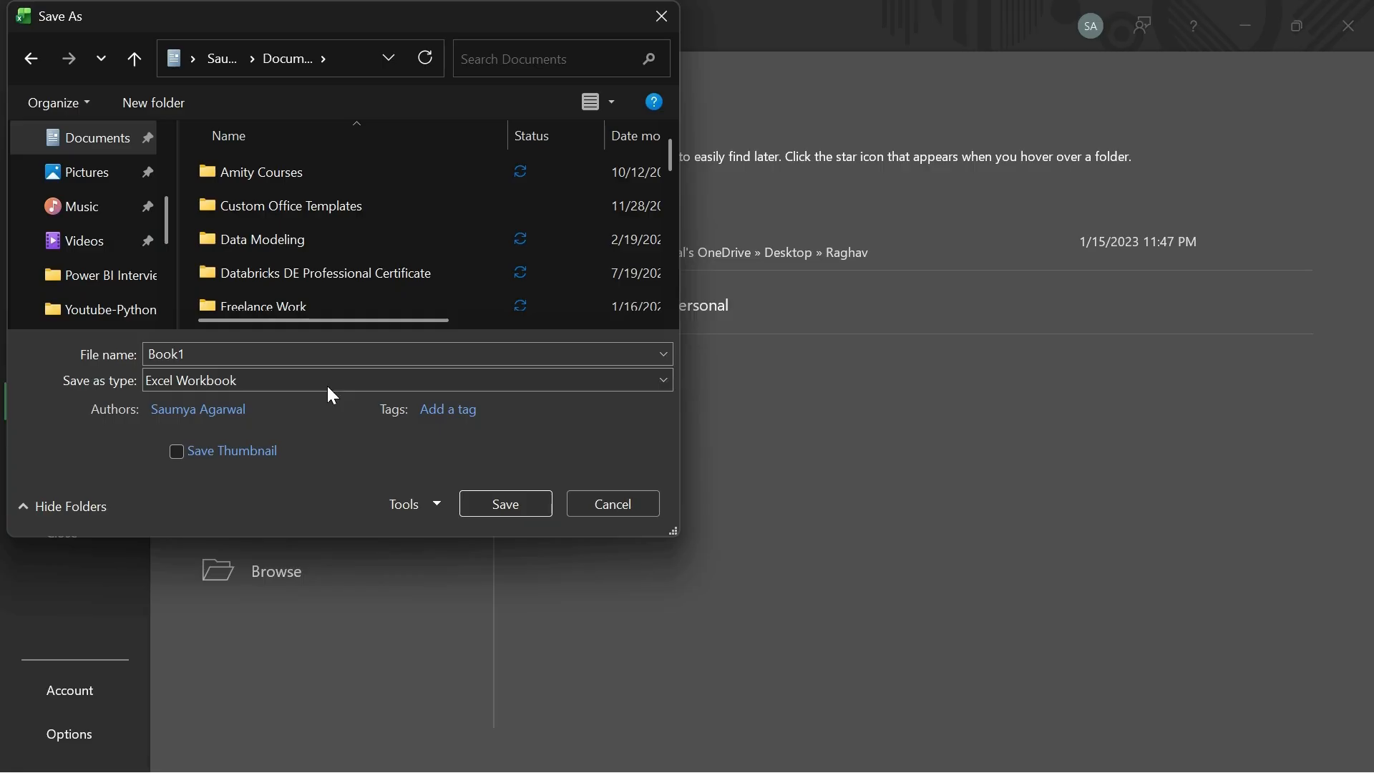
left_click(292, 351)
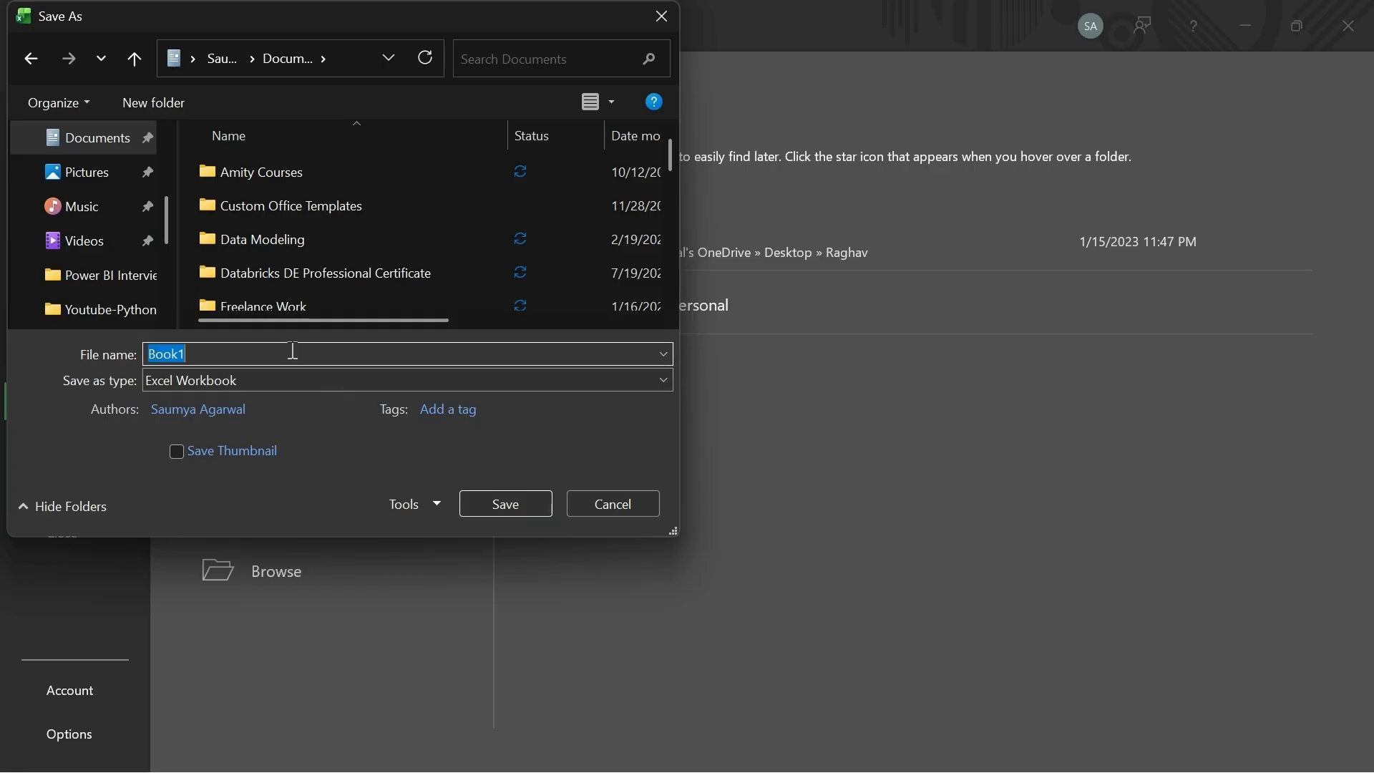
type("Intro to")
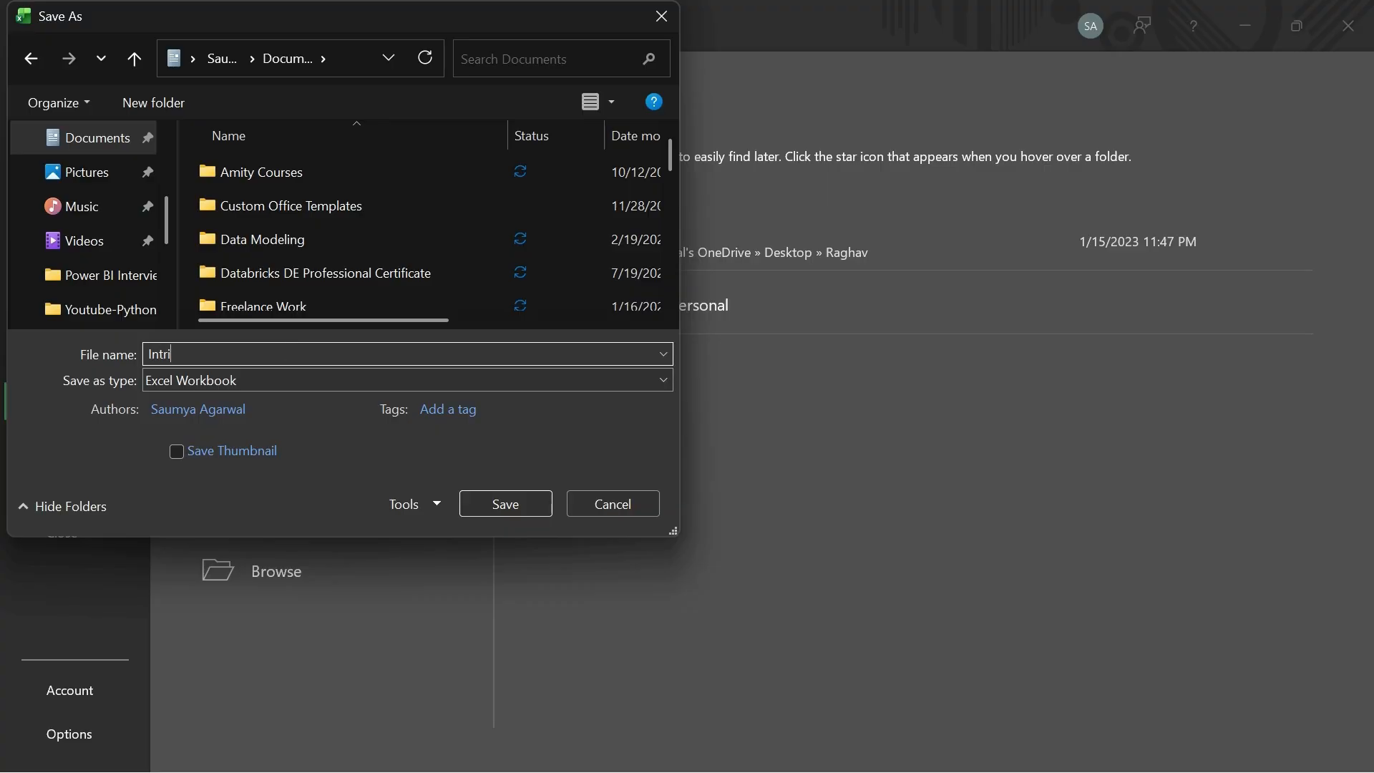
type(" Excel")
left_click(514, 510)
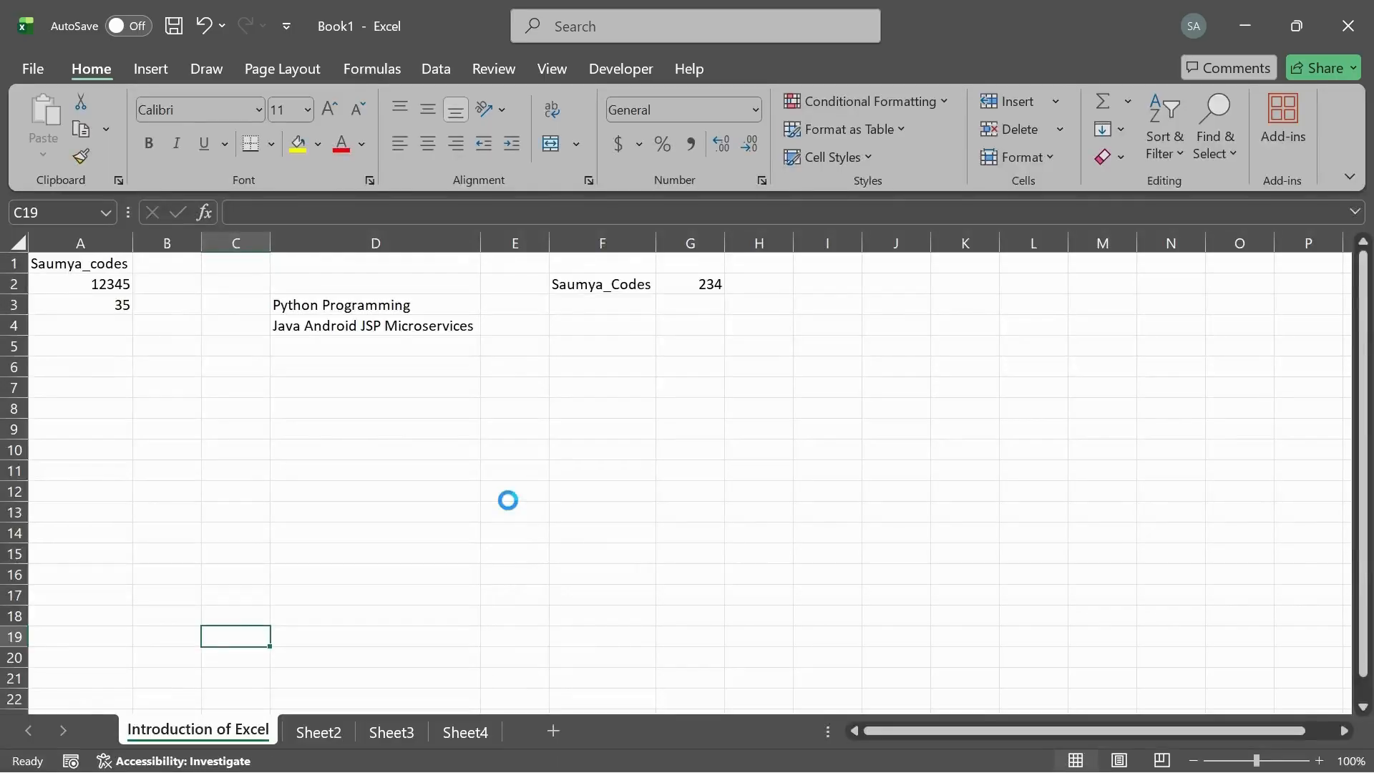
Step: Look through the recent files list for the saved Intro to Excel workbook and return to the worksheet
left_click(43, 75)
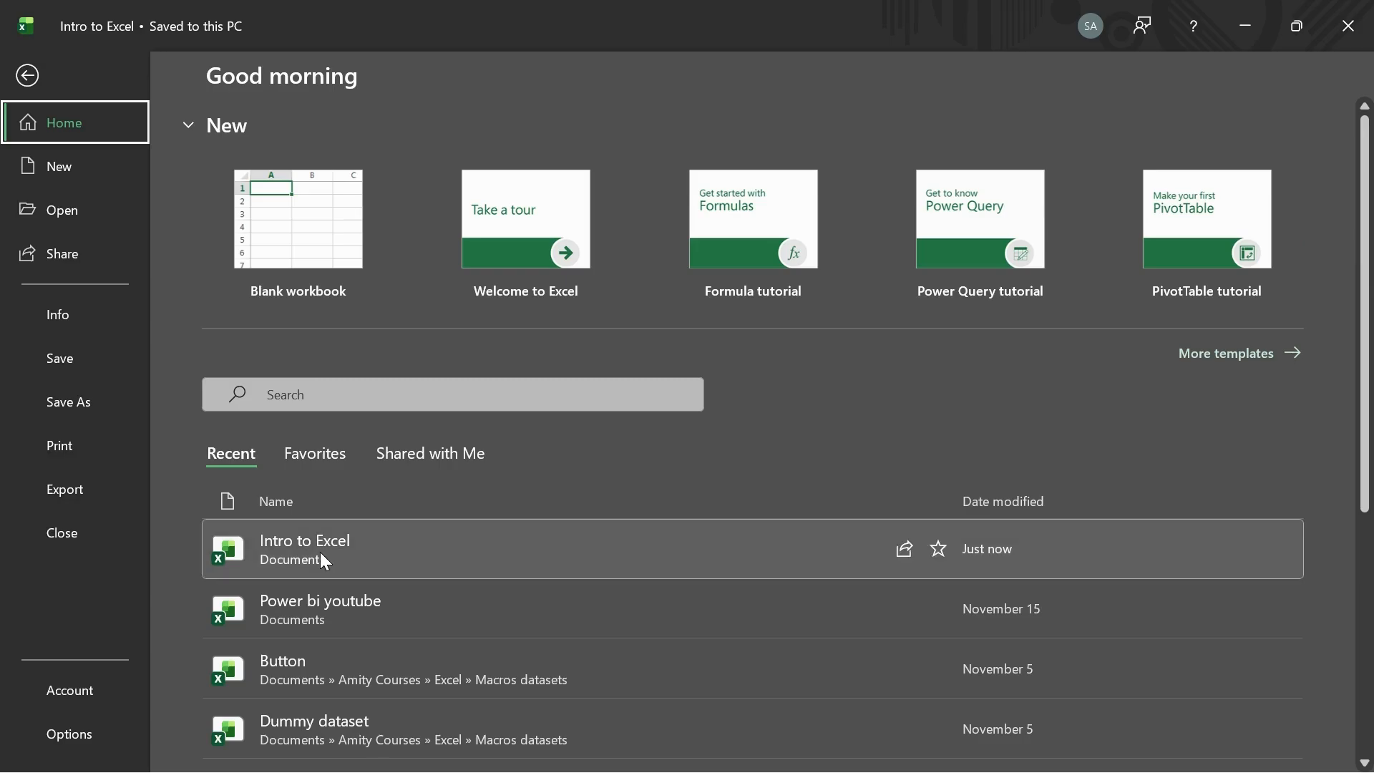
scroll(321, 710, "down", 2)
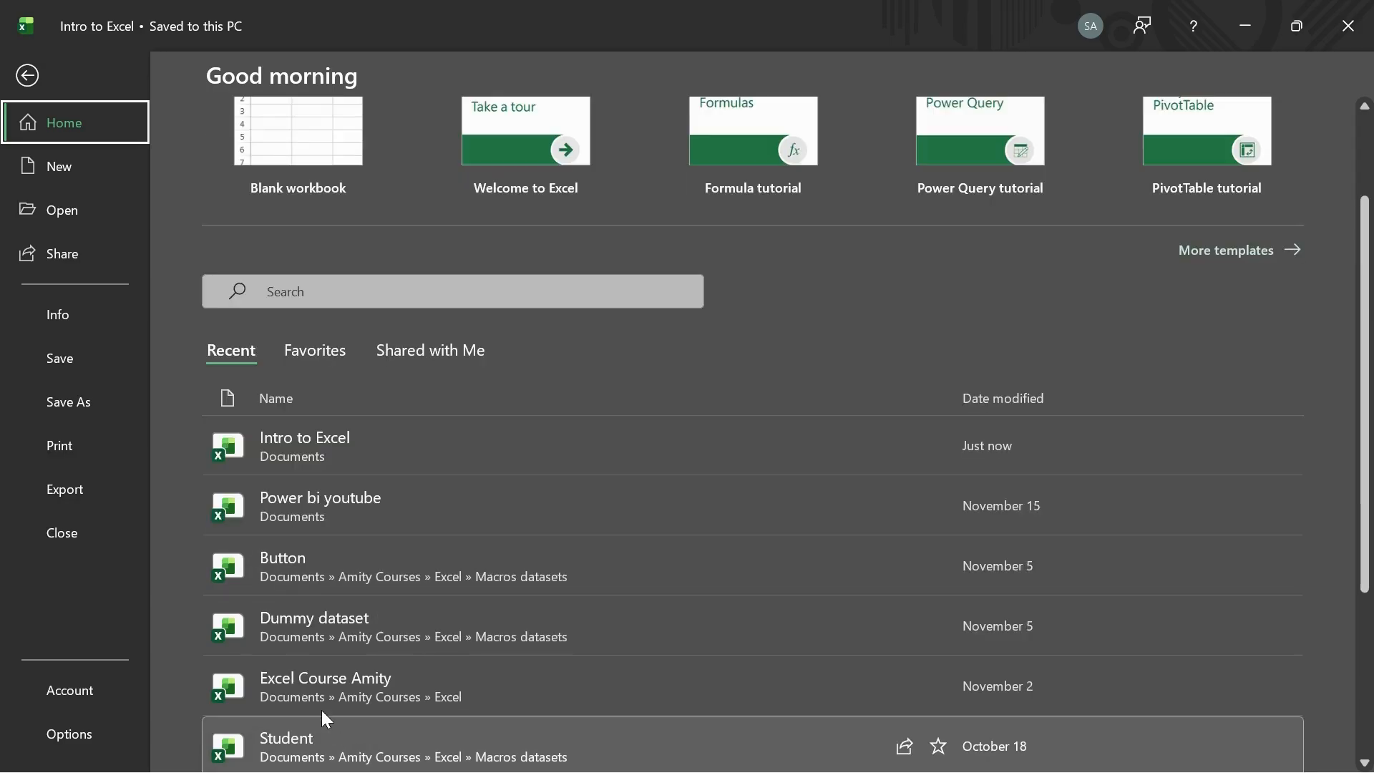
scroll(325, 591, "up", 2)
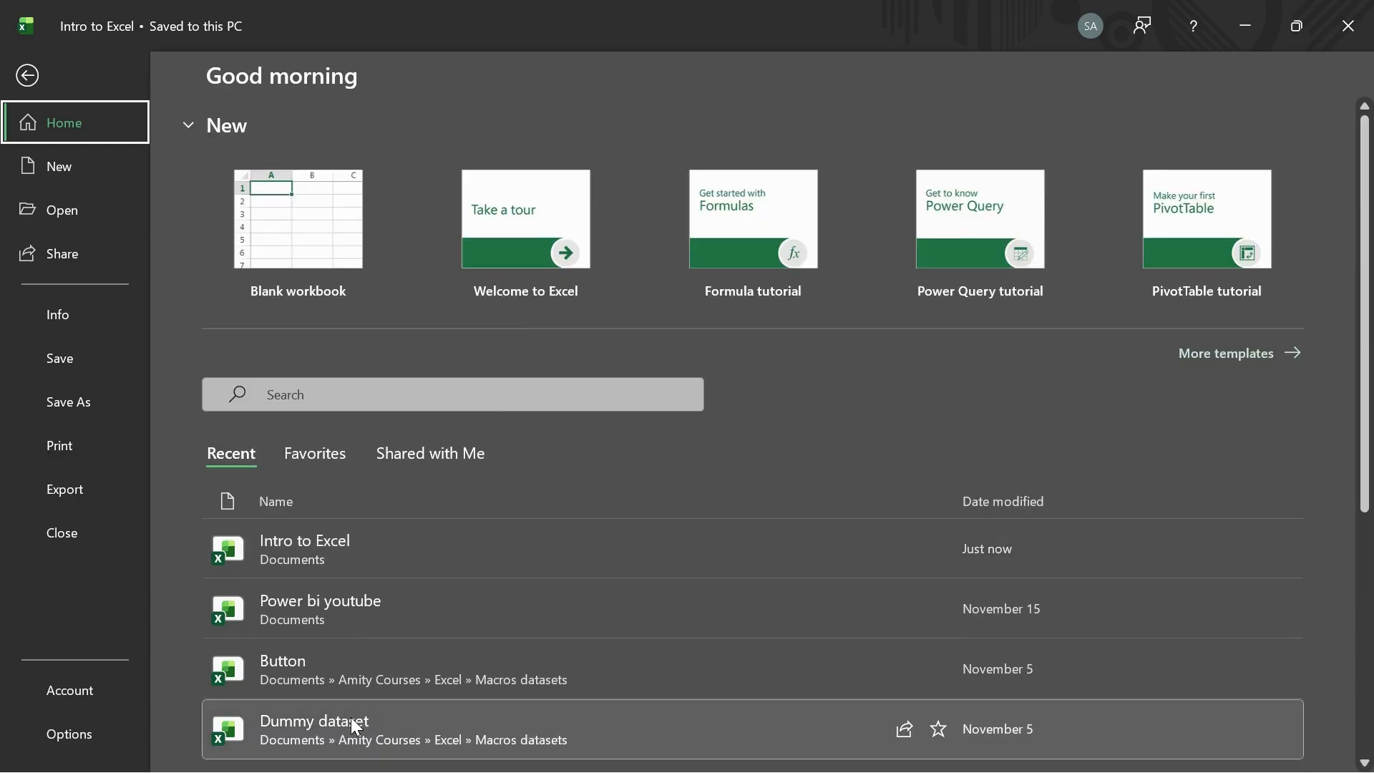
scroll(351, 717, "down", 5)
scroll(351, 726, "up", 5)
left_click(28, 73)
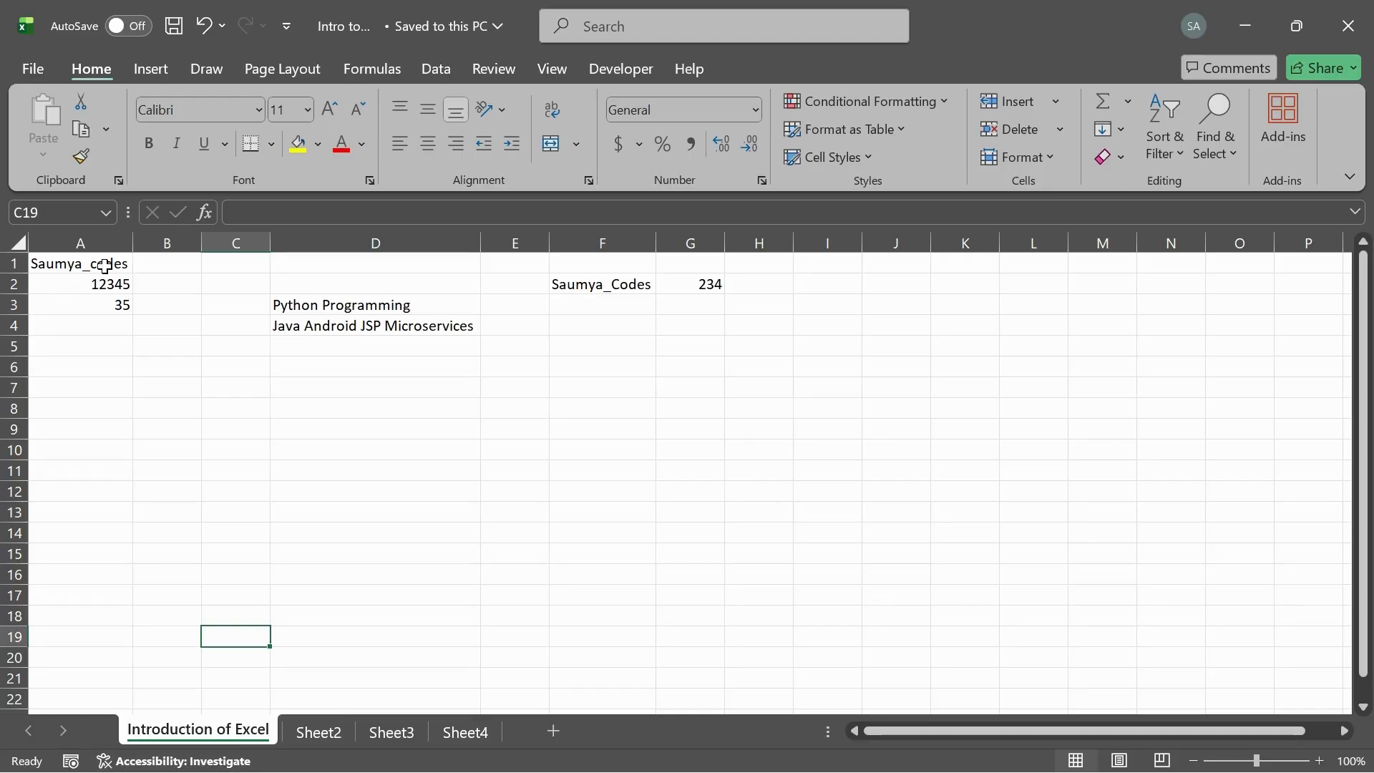
Step: Go over the data on the Introduction of Excel sheet, view Sheet2, Sheet3 and Sheet4, and return to the first sheet
left_click_drag(101, 267, 697, 327)
left_click(441, 412)
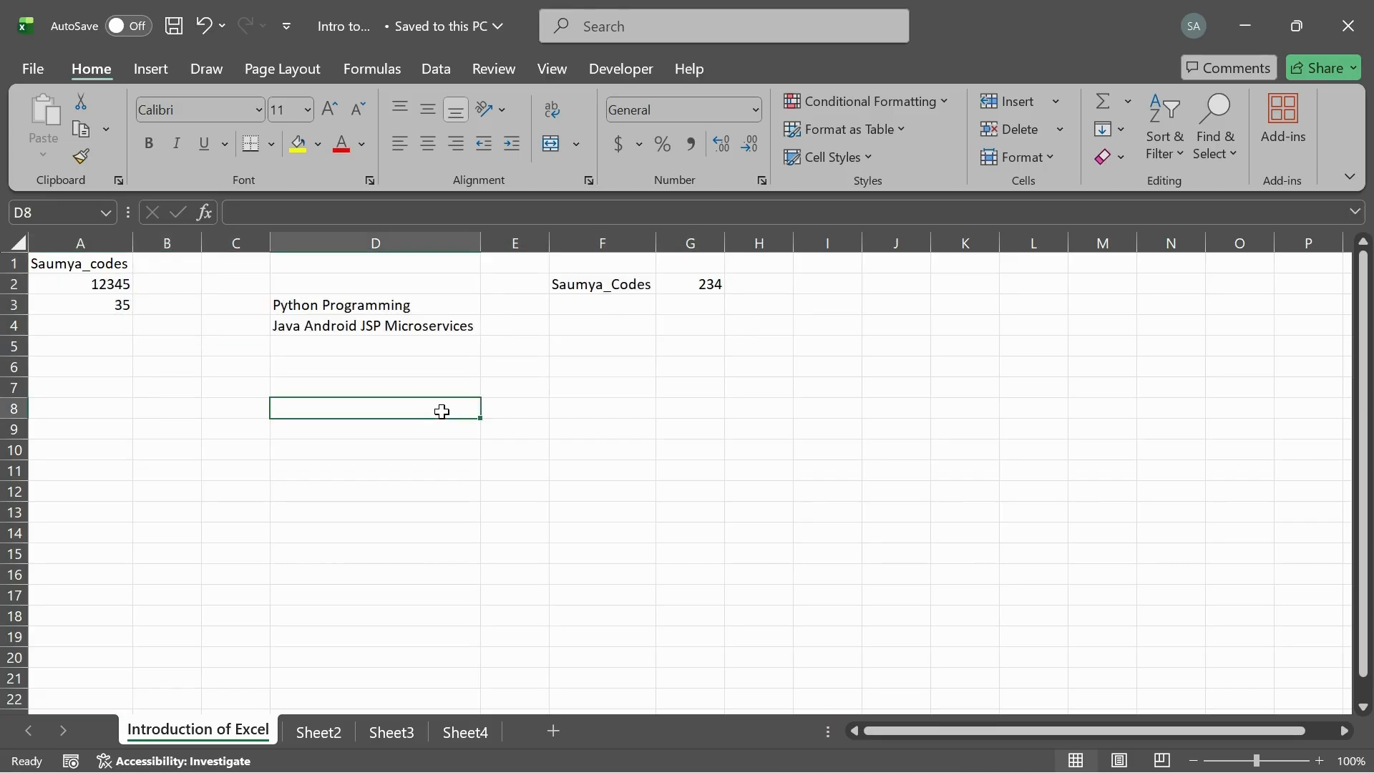
left_click(312, 726)
left_click(419, 730)
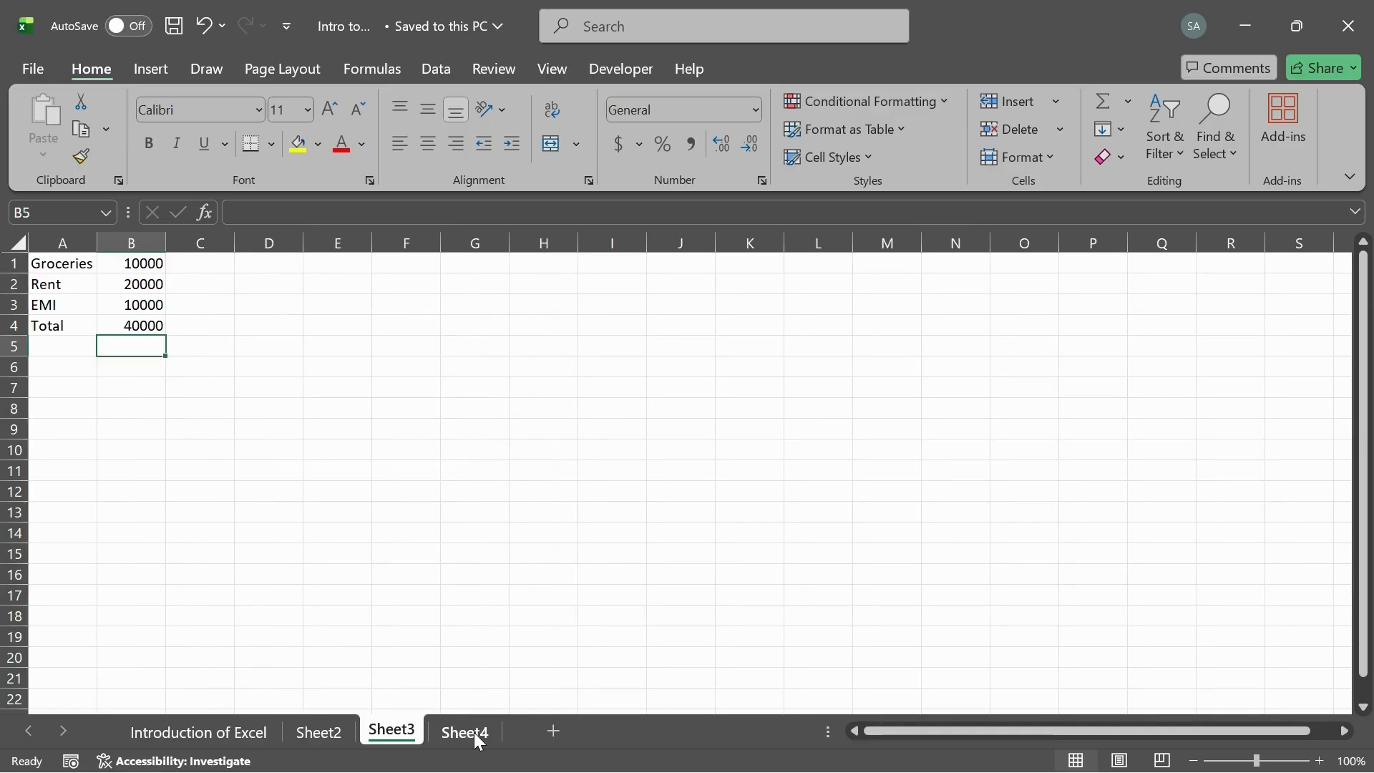
left_click(472, 733)
left_click(184, 727)
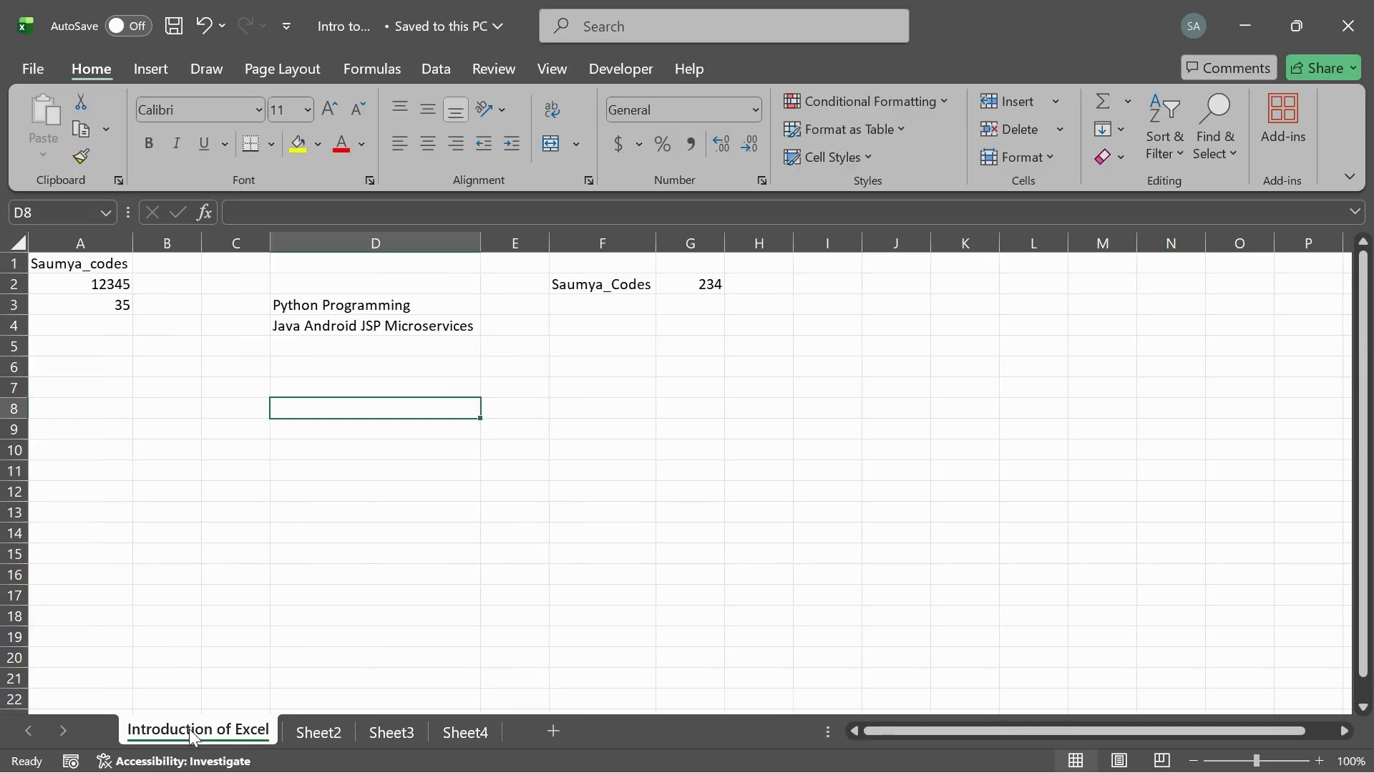